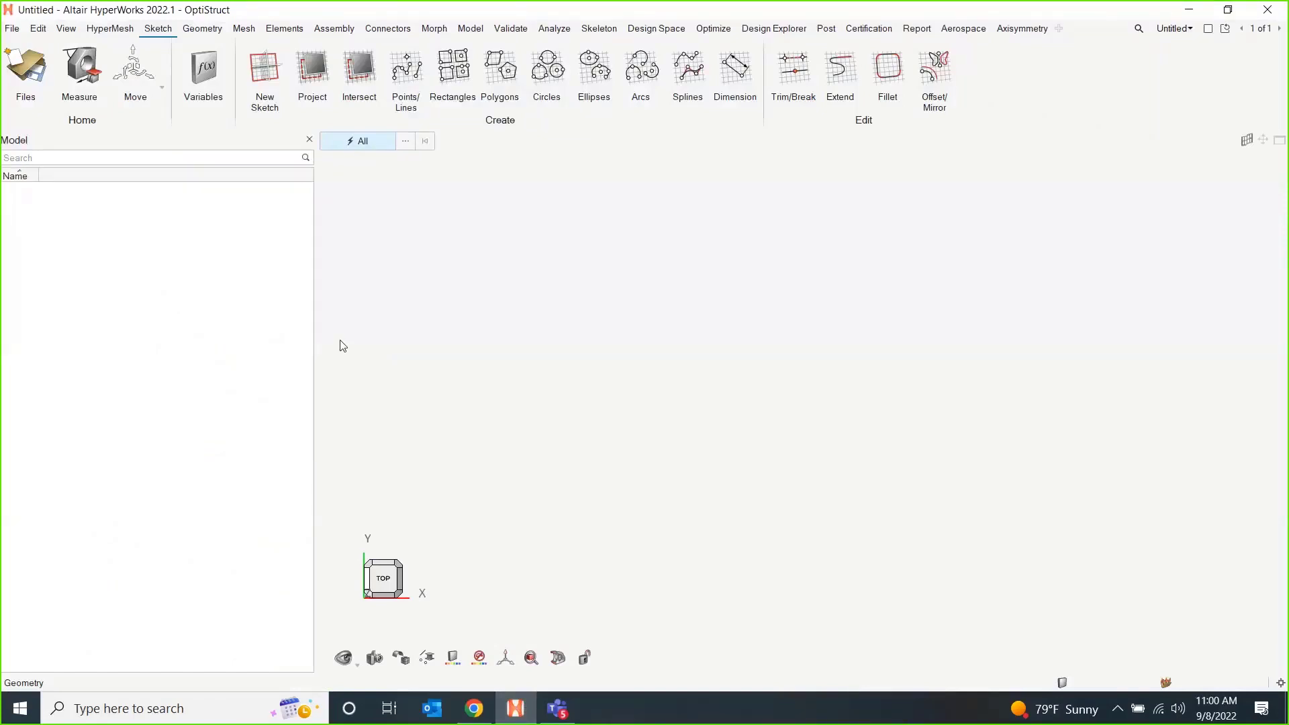
# Create a filled rectangular surface 12 wide and 5 long.
pyautogui.click(187, 30)
pyautogui.click(254, 67)
pyautogui.moveTo(463, 260)
pyautogui.mouseDown()
pyautogui.moveTo(497, 309)
pyautogui.moveTo(795, 419)
pyautogui.mouseUp()
pyautogui.moveTo(922, 474); pyautogui.dragTo(1083, 527)
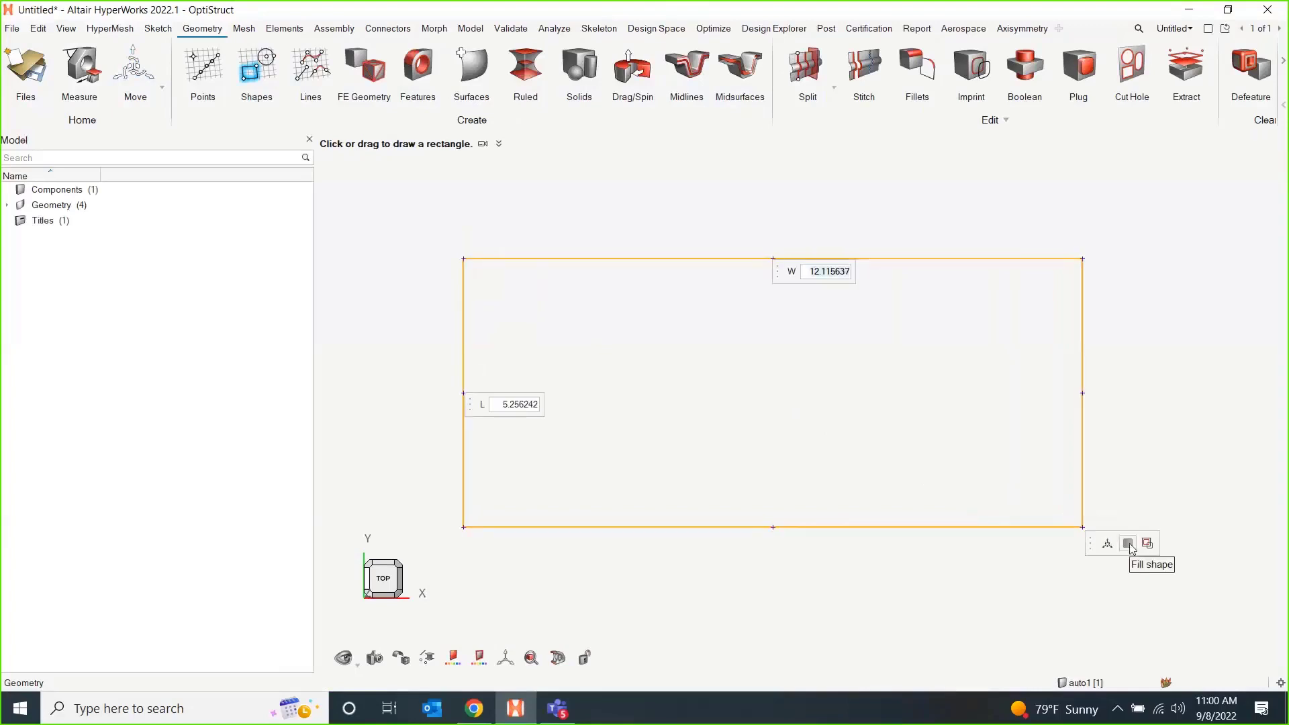
pyautogui.write('12')
pyautogui.press('Return')
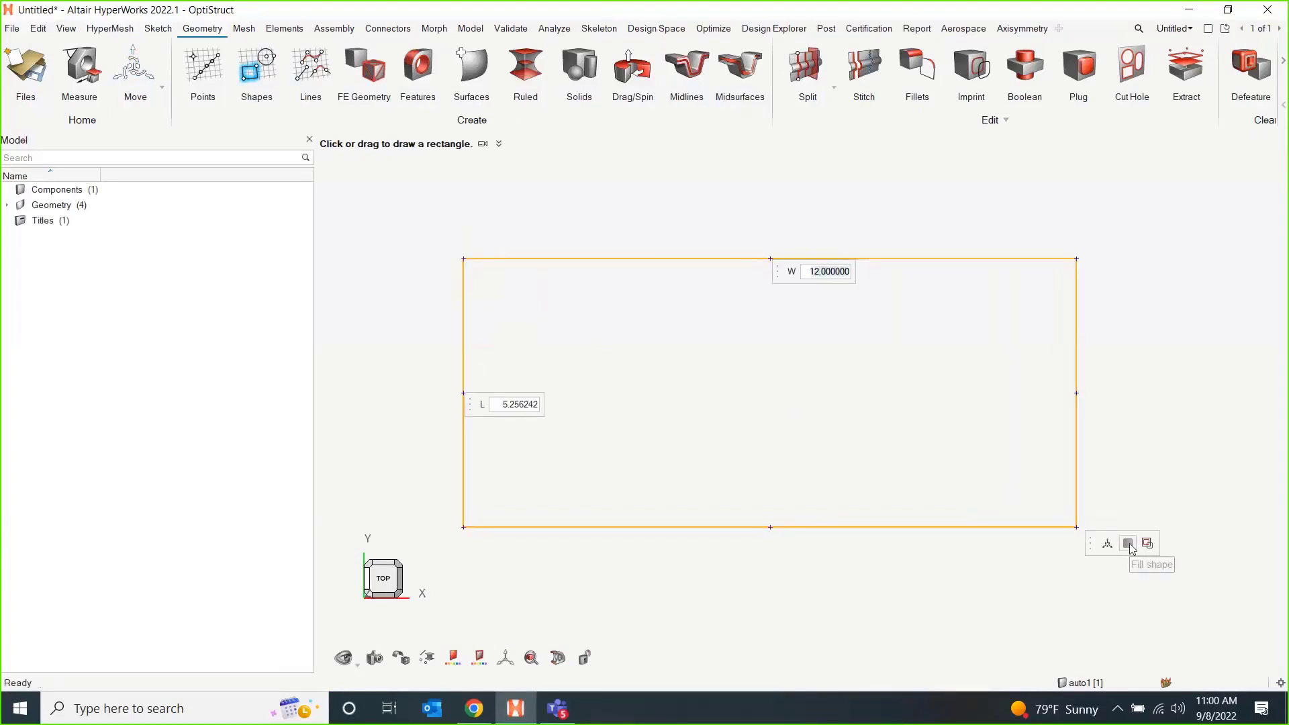
pyautogui.press('Tab')
pyautogui.write('5')
pyautogui.press('Return')
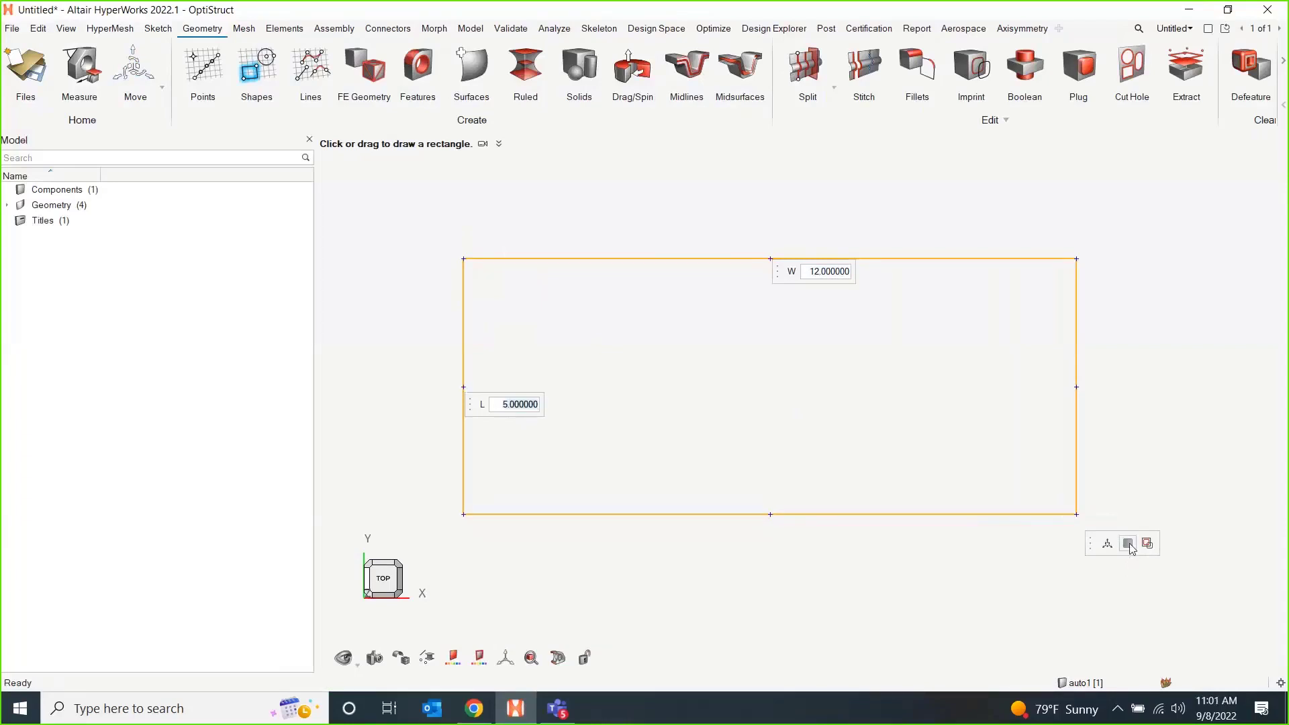
pyautogui.click(1130, 546)
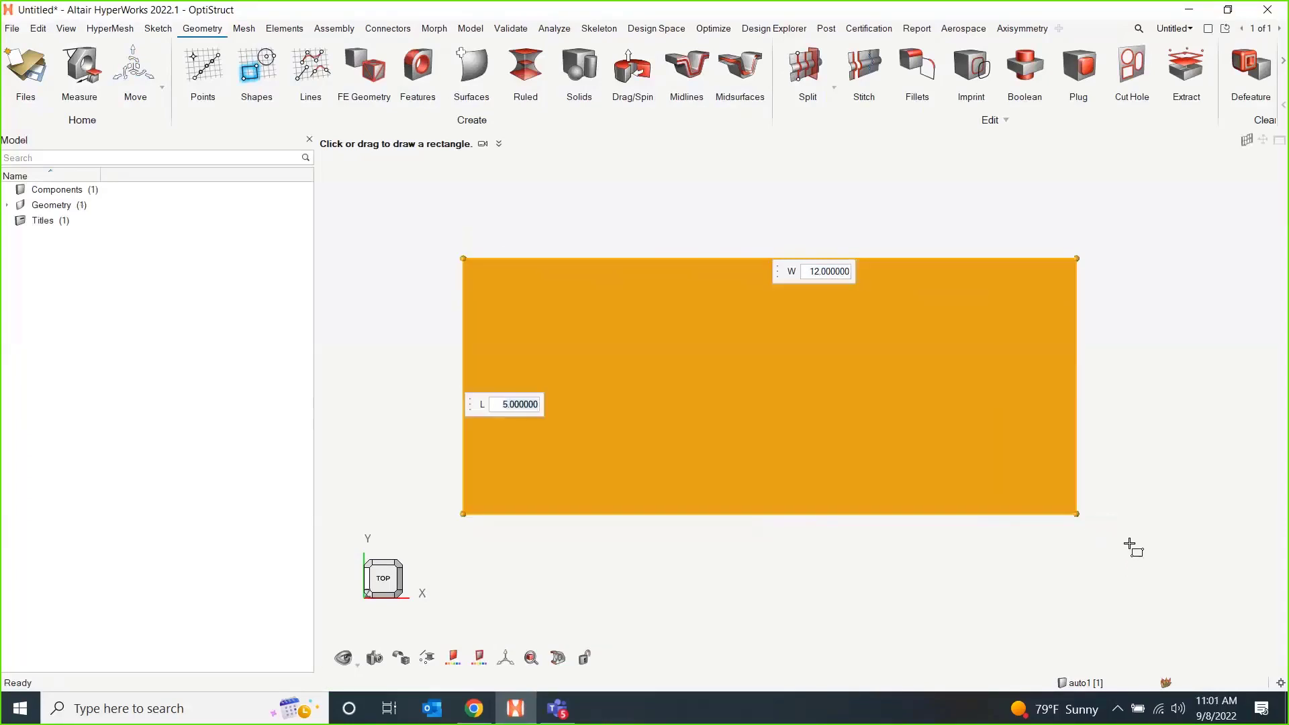
# Draw a circle of radius 0.5 at the rectangle's centre and trim the surface with it.
pyautogui.click(268, 58)
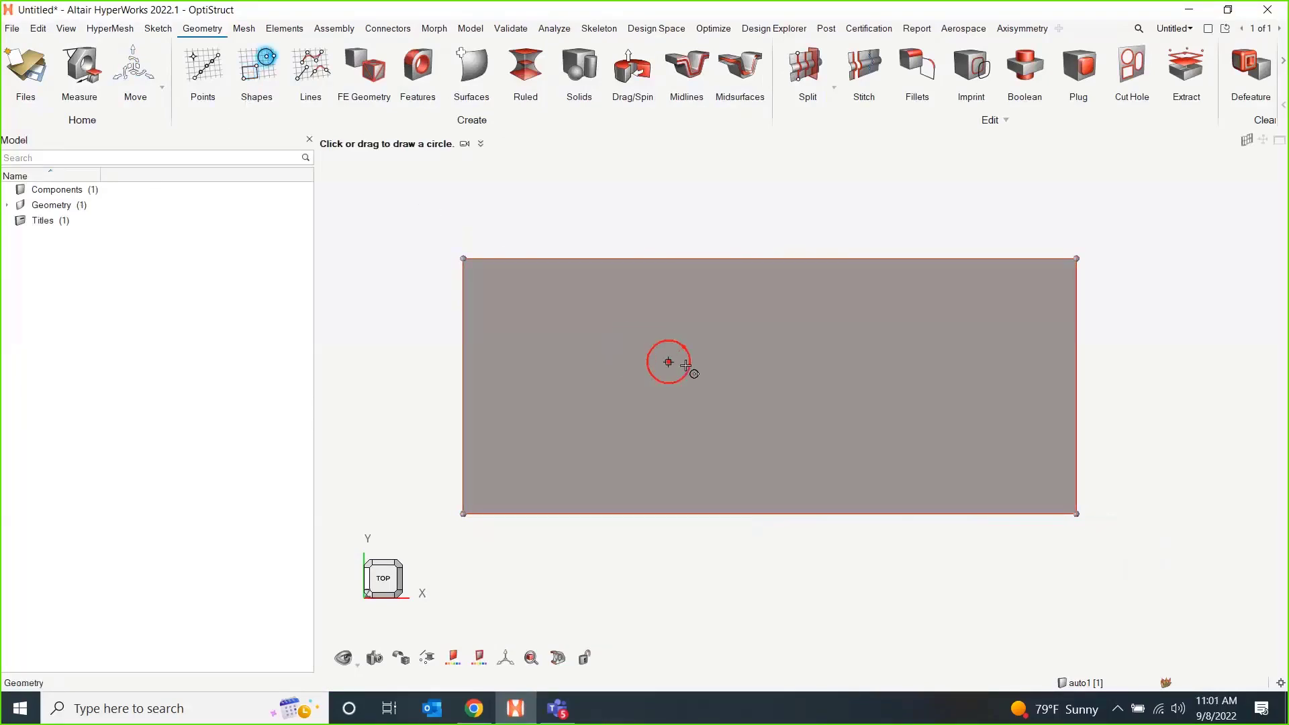
pyautogui.moveTo(764, 386); pyautogui.dragTo(795, 388)
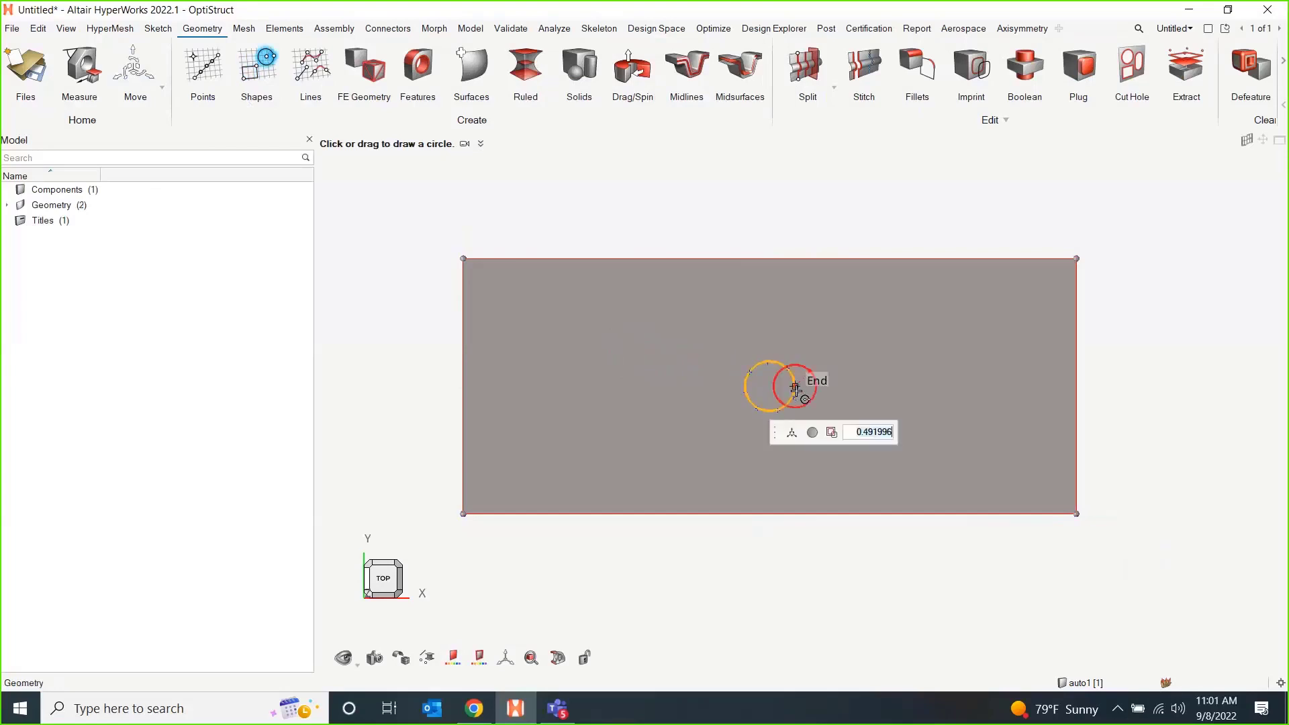
pyautogui.write('.5')
pyautogui.press('Return')
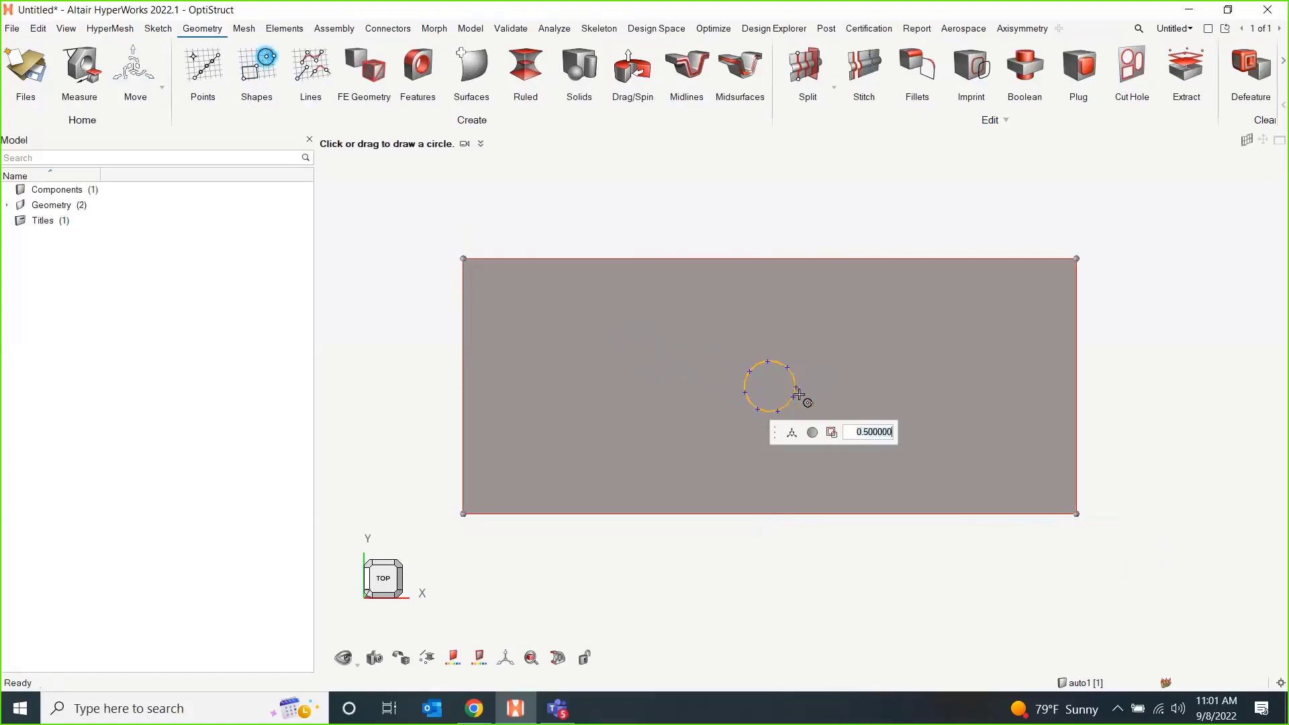
pyautogui.click(832, 433)
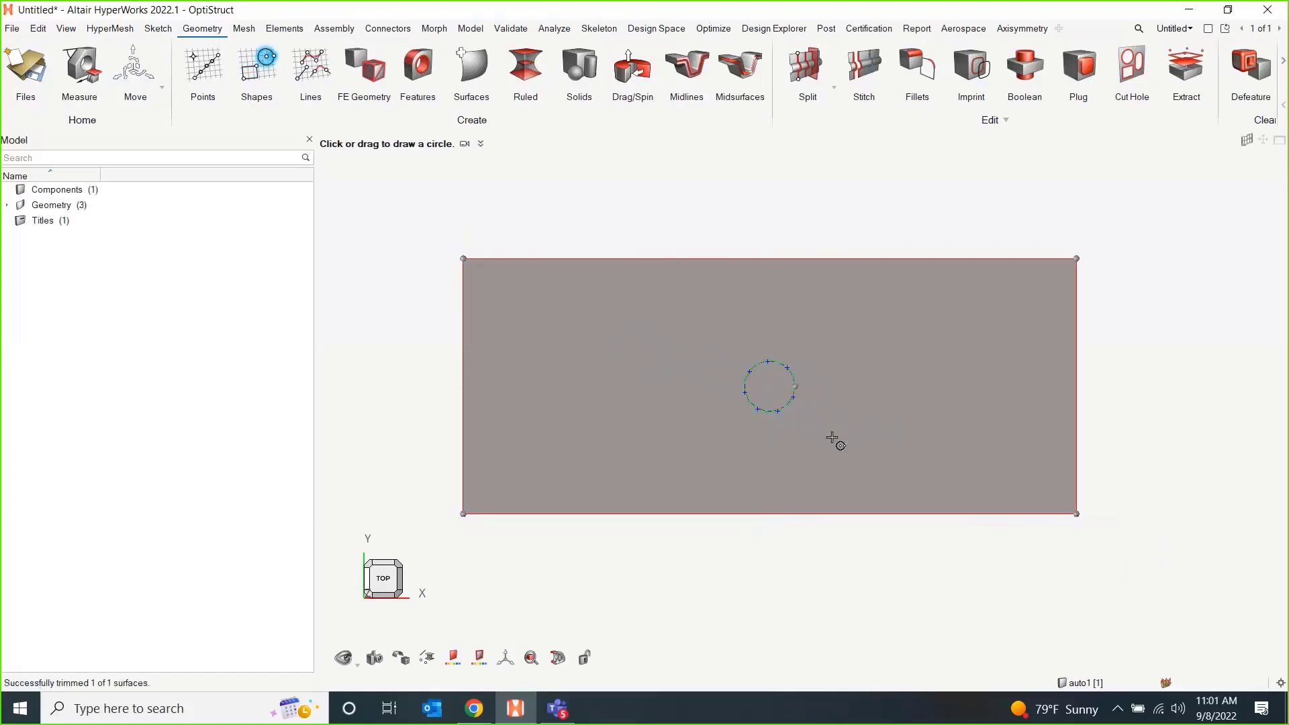
pyautogui.press('Escape')
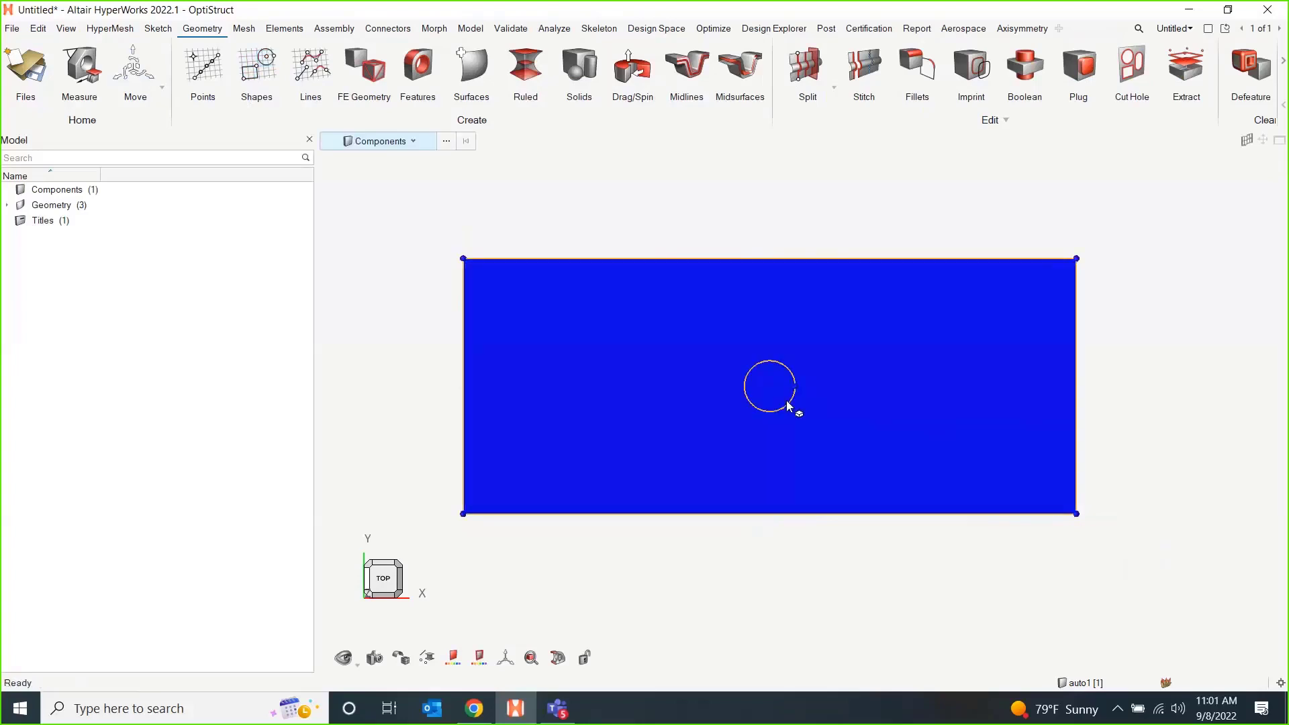
# Delete the circular surface inside the plate and the leftover circle line to leave an open hole.
pyautogui.click(411, 141)
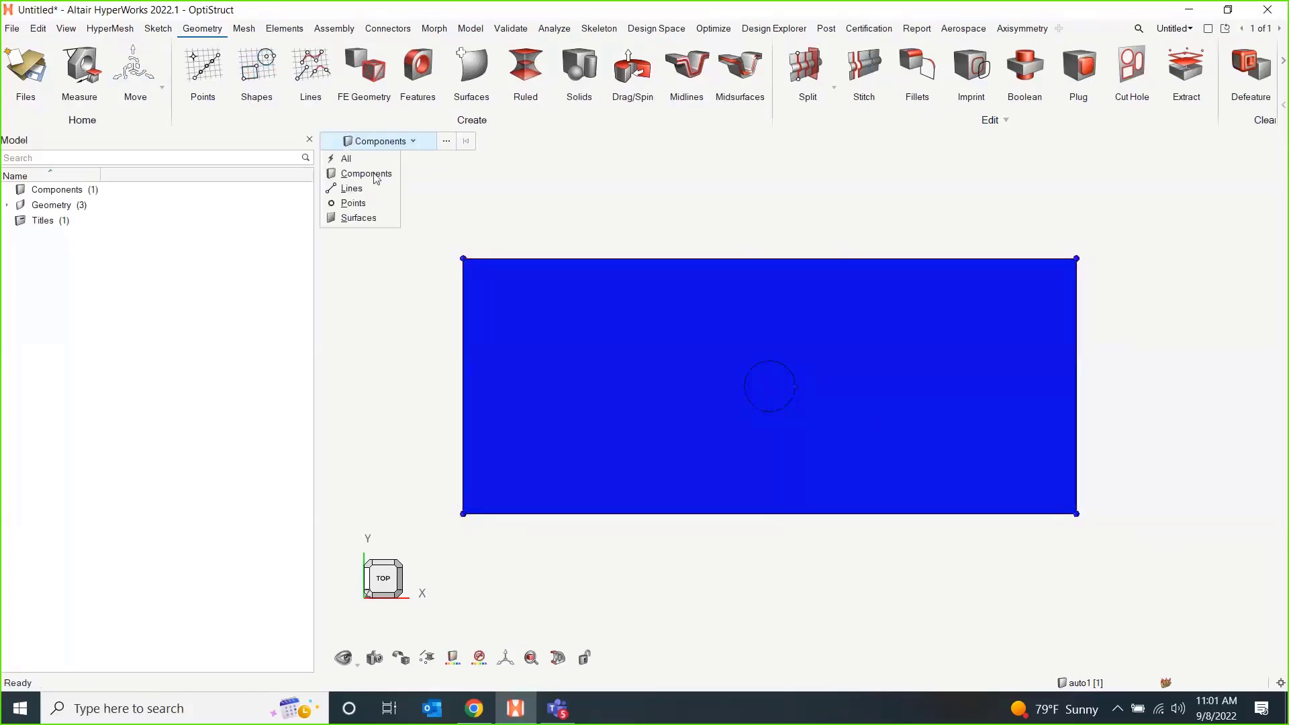
pyautogui.click(357, 219)
pyautogui.click(765, 384)
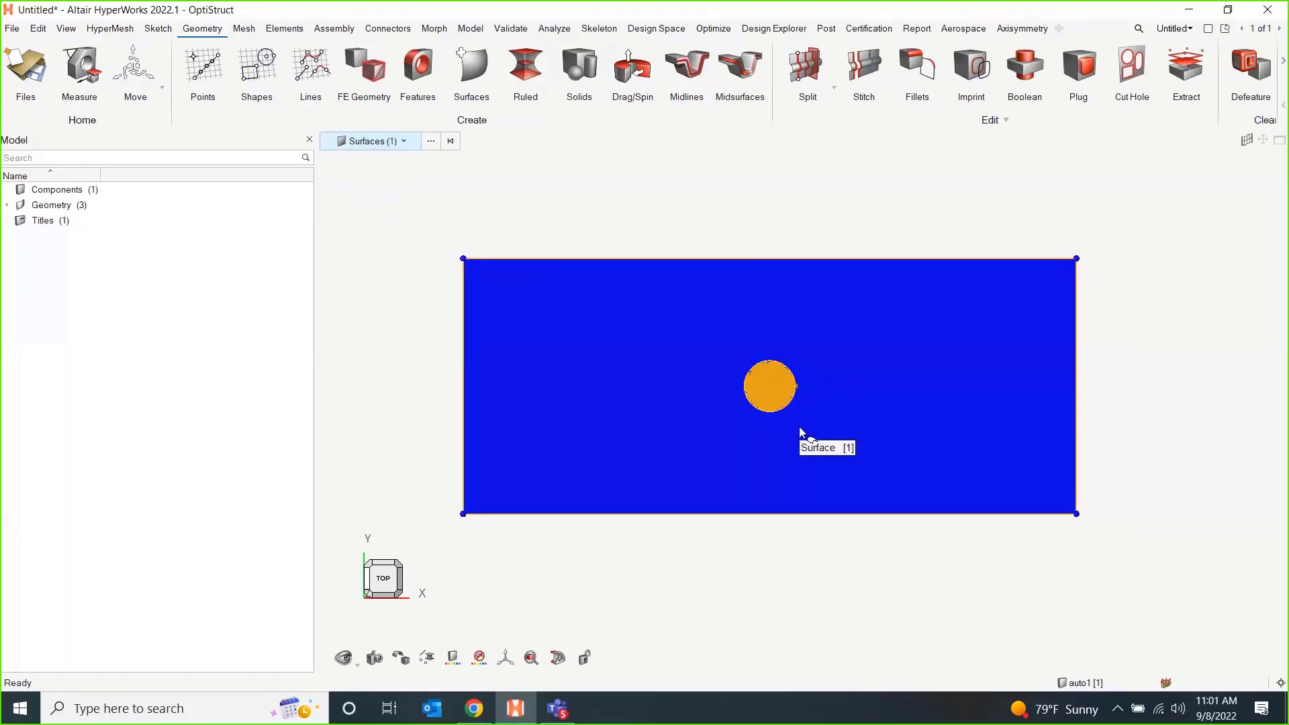
pyautogui.press('Delete')
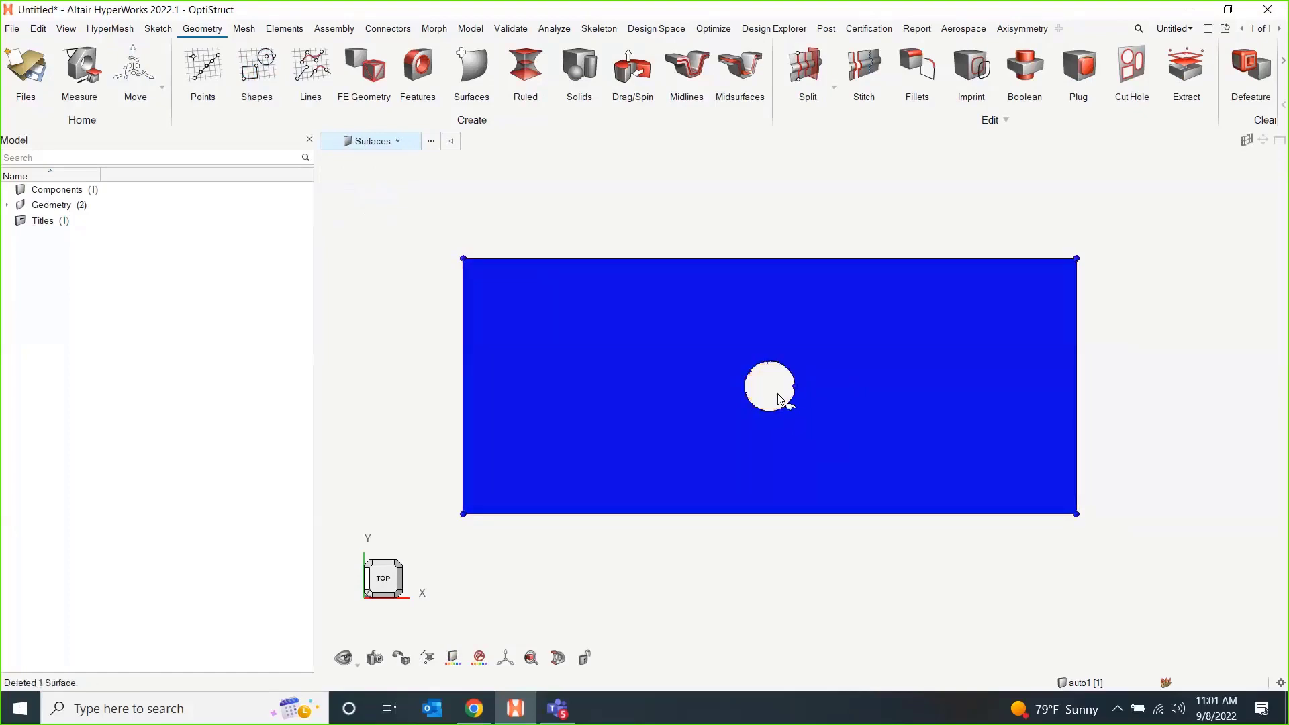
pyautogui.press('l')
pyautogui.click(780, 407)
pyautogui.press('Delete')
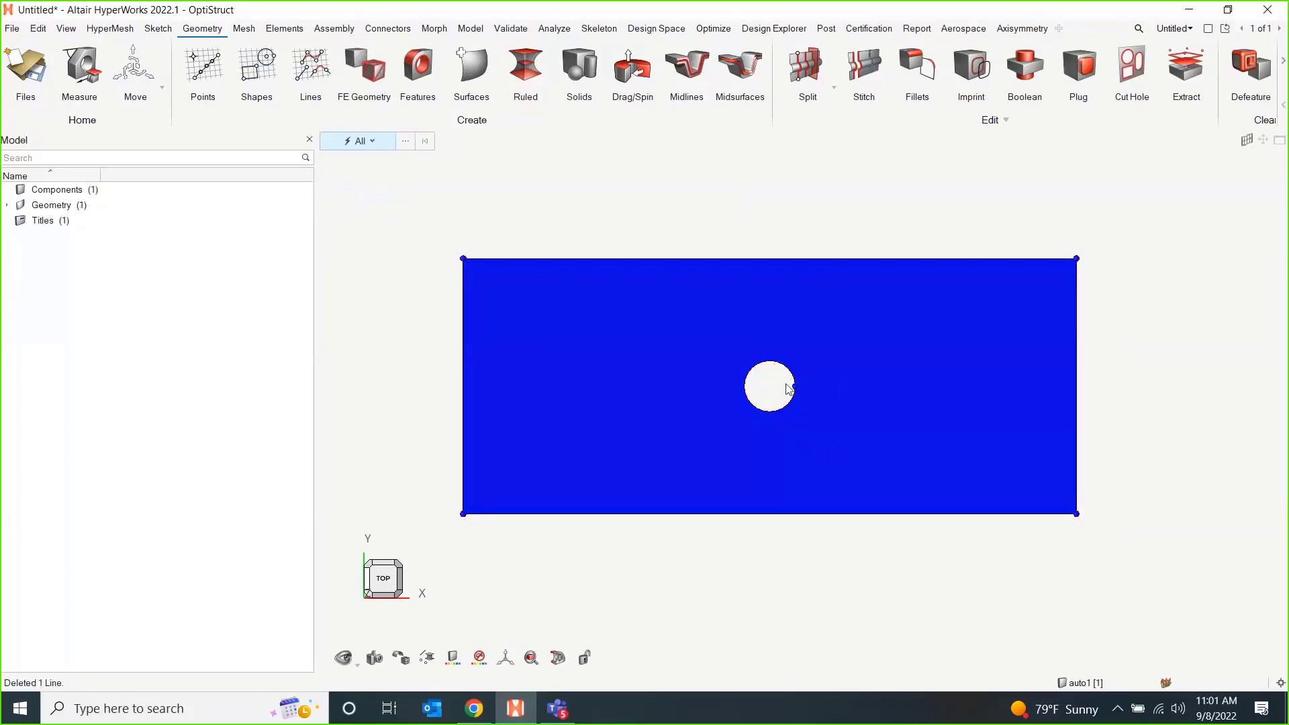
# Change the colour of component auto1 to a light olive green.
pyautogui.doubleClick(51, 190)
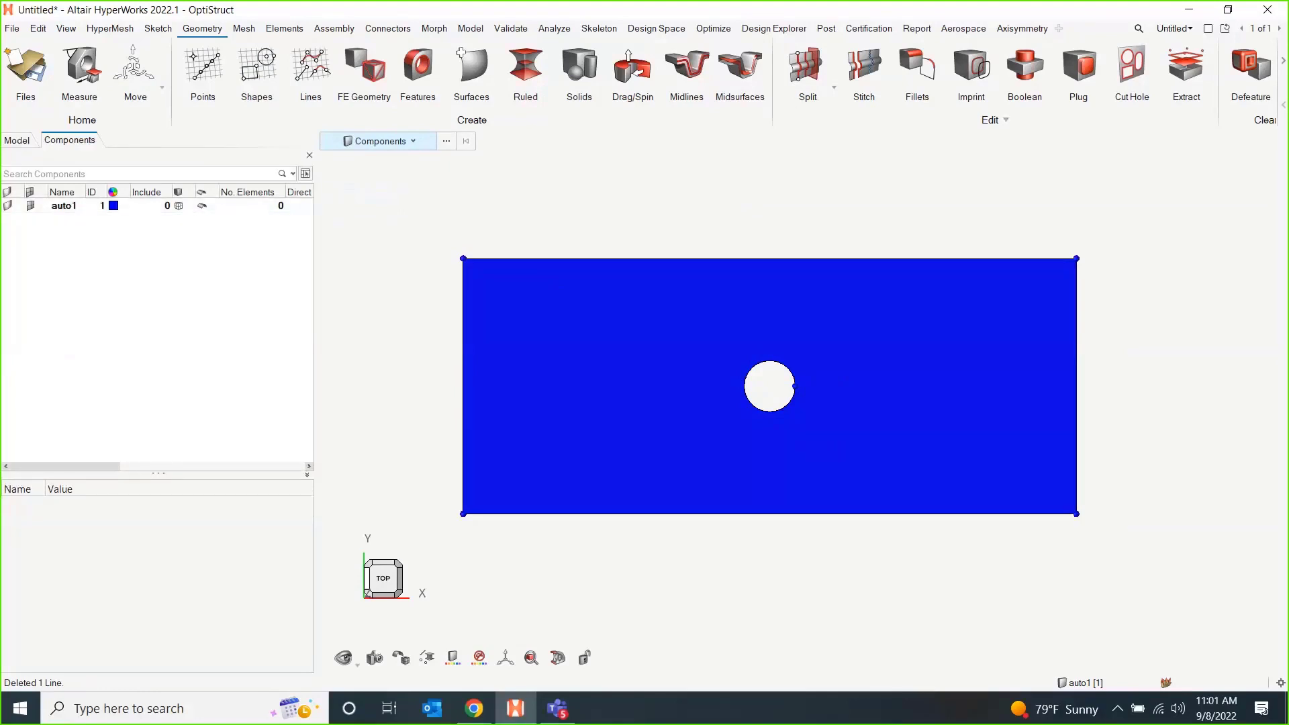
pyautogui.click(113, 206)
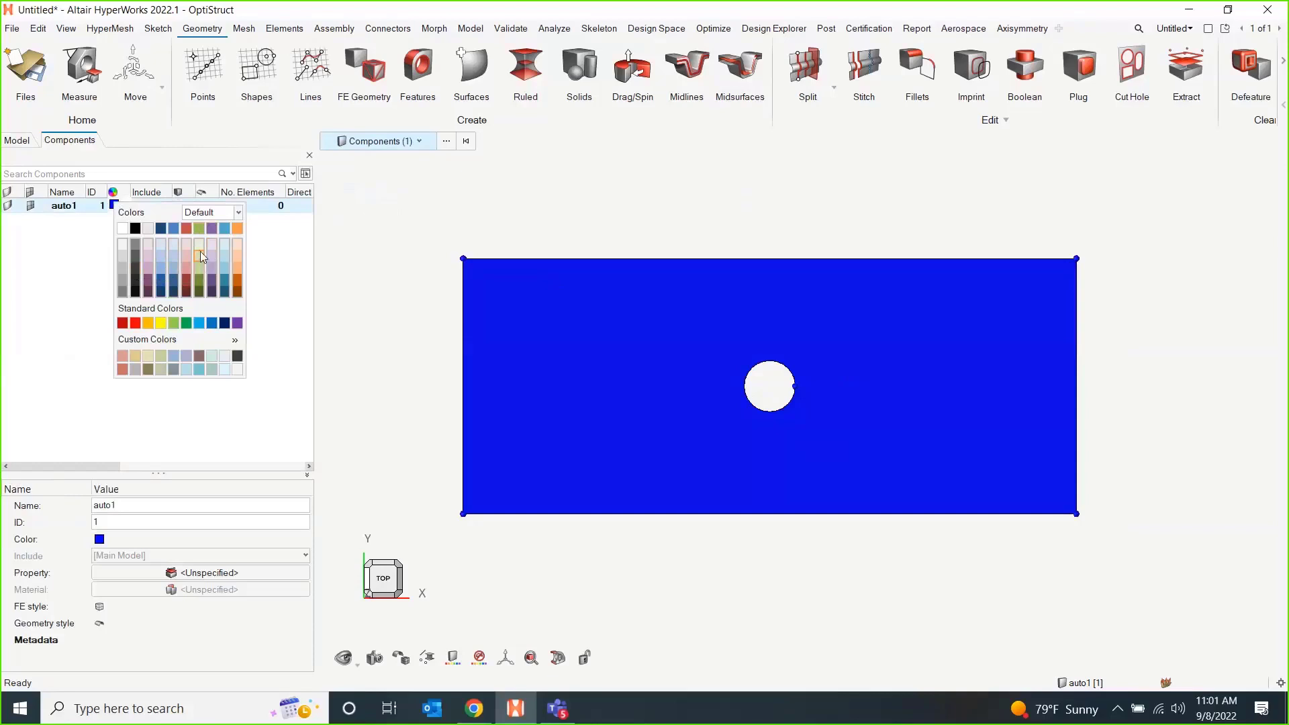
pyautogui.click(201, 251)
pyautogui.click(765, 229)
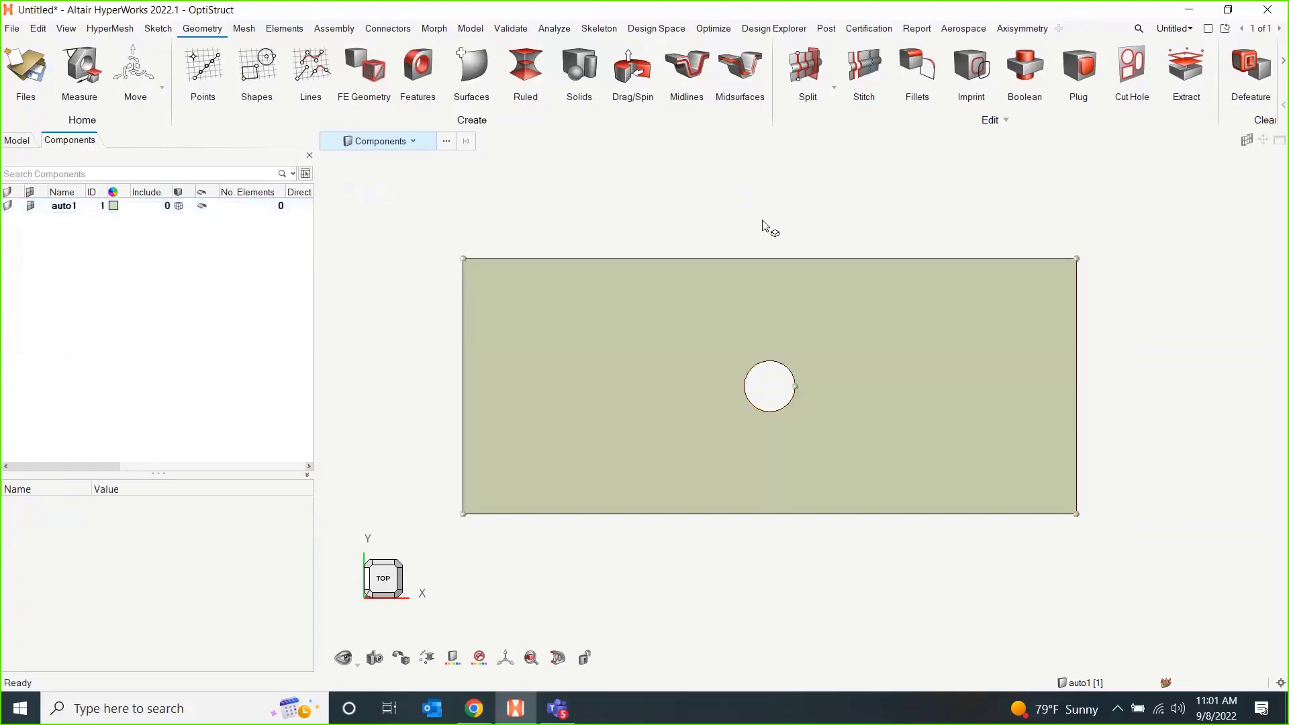
# Create a 2D mesh on the plate surface with an element size of 0.5.
pyautogui.click(243, 29)
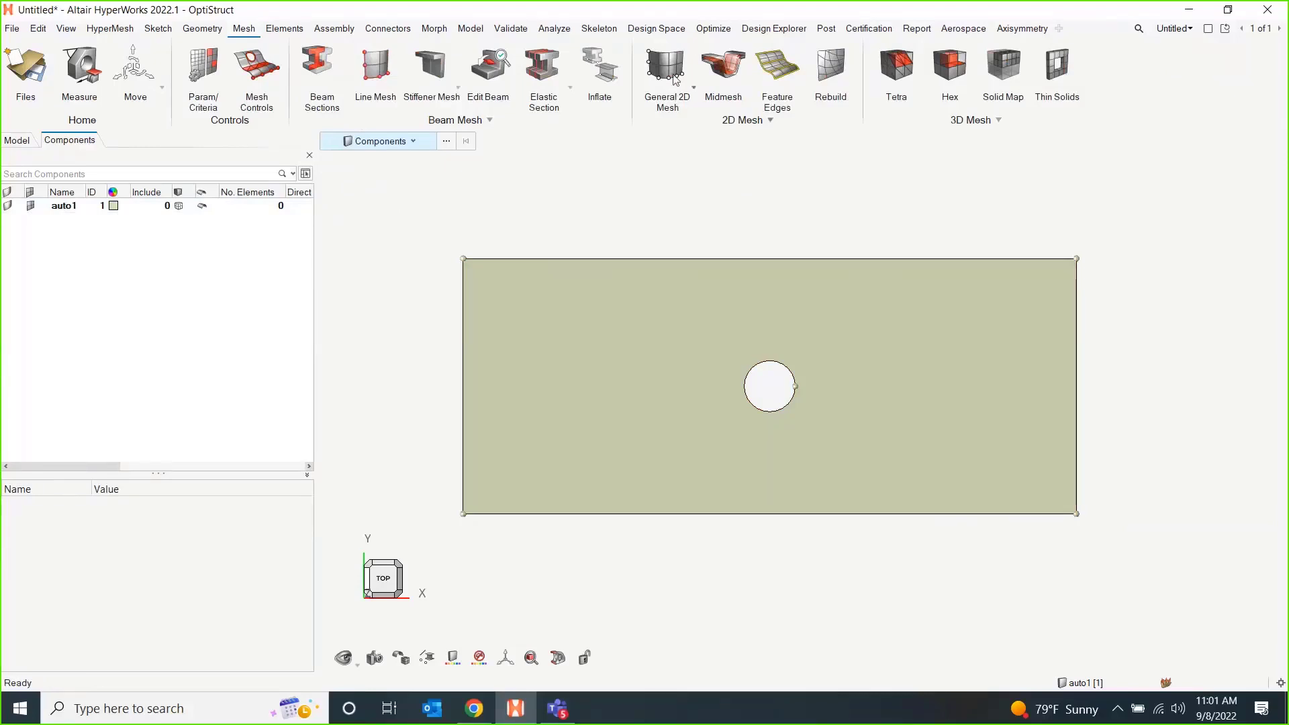
pyautogui.click(675, 79)
pyautogui.click(705, 395)
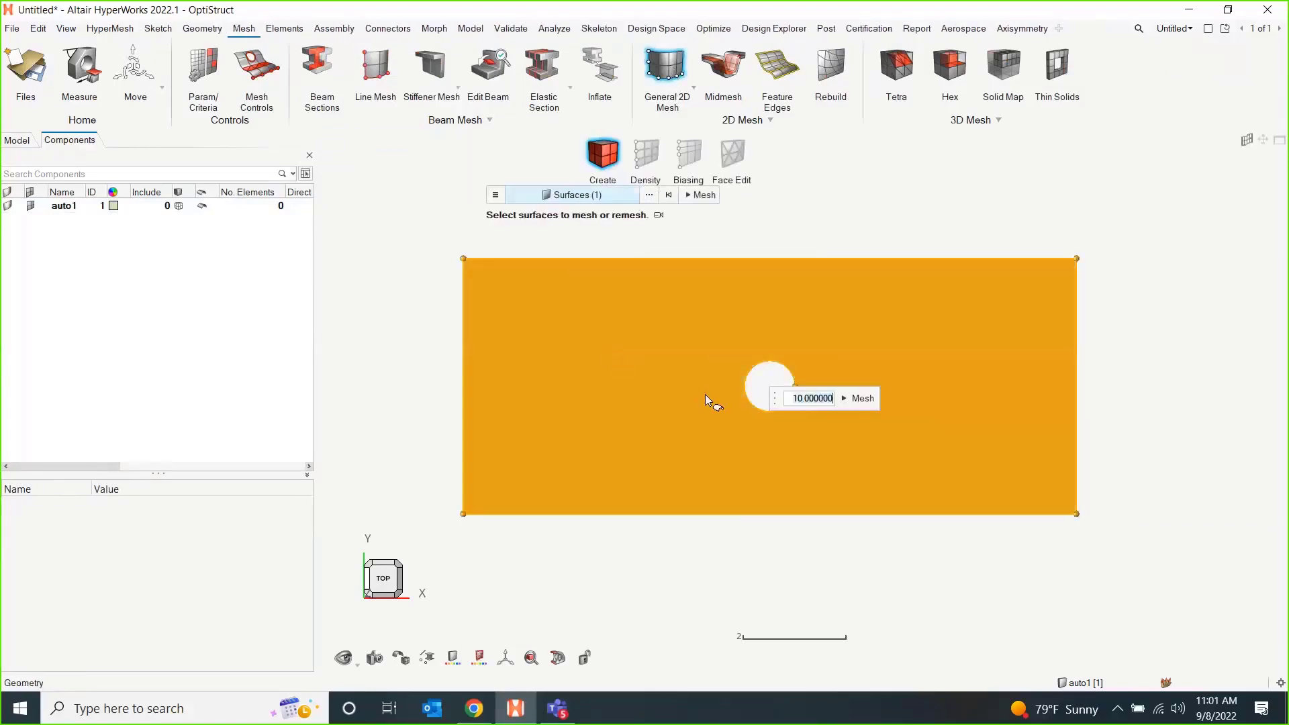
pyautogui.write('0.5')
pyautogui.click(862, 399)
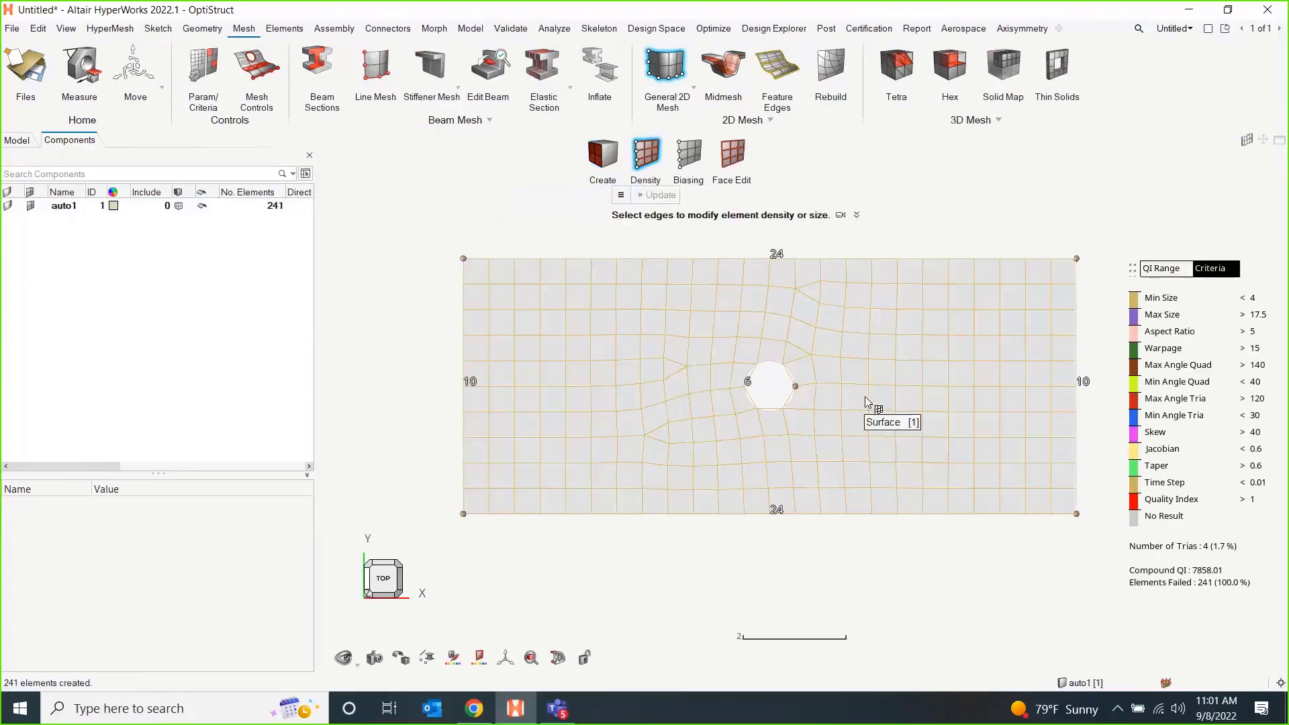
pyautogui.press('Escape')
pyautogui.press('Escape')
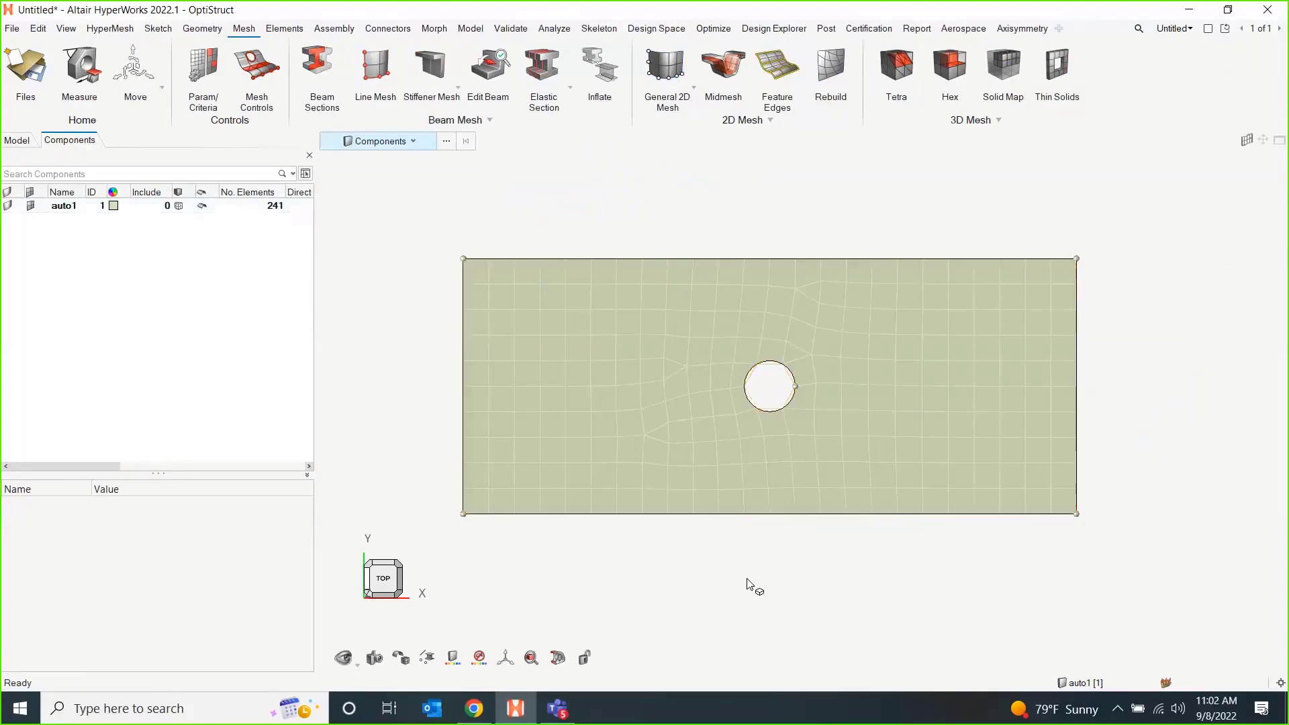
# Create a new material in the model.
pyautogui.click(28, 145)
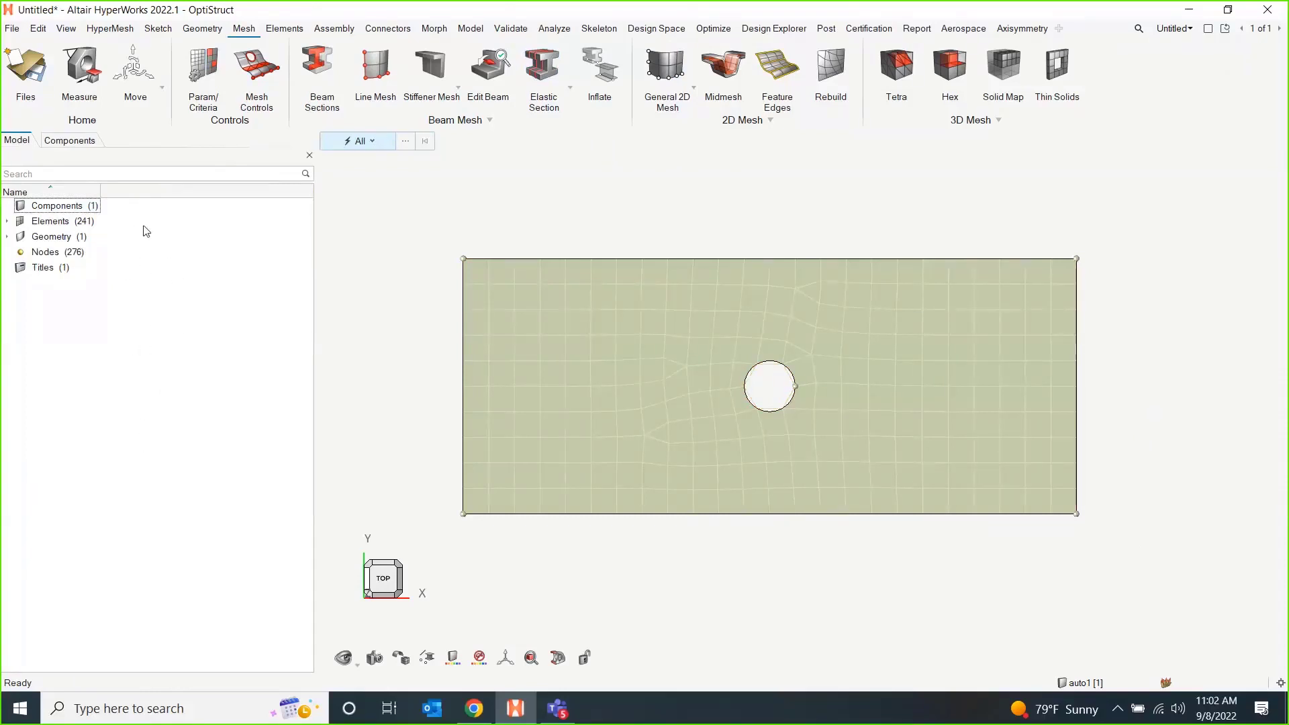
pyautogui.rightClick(165, 296)
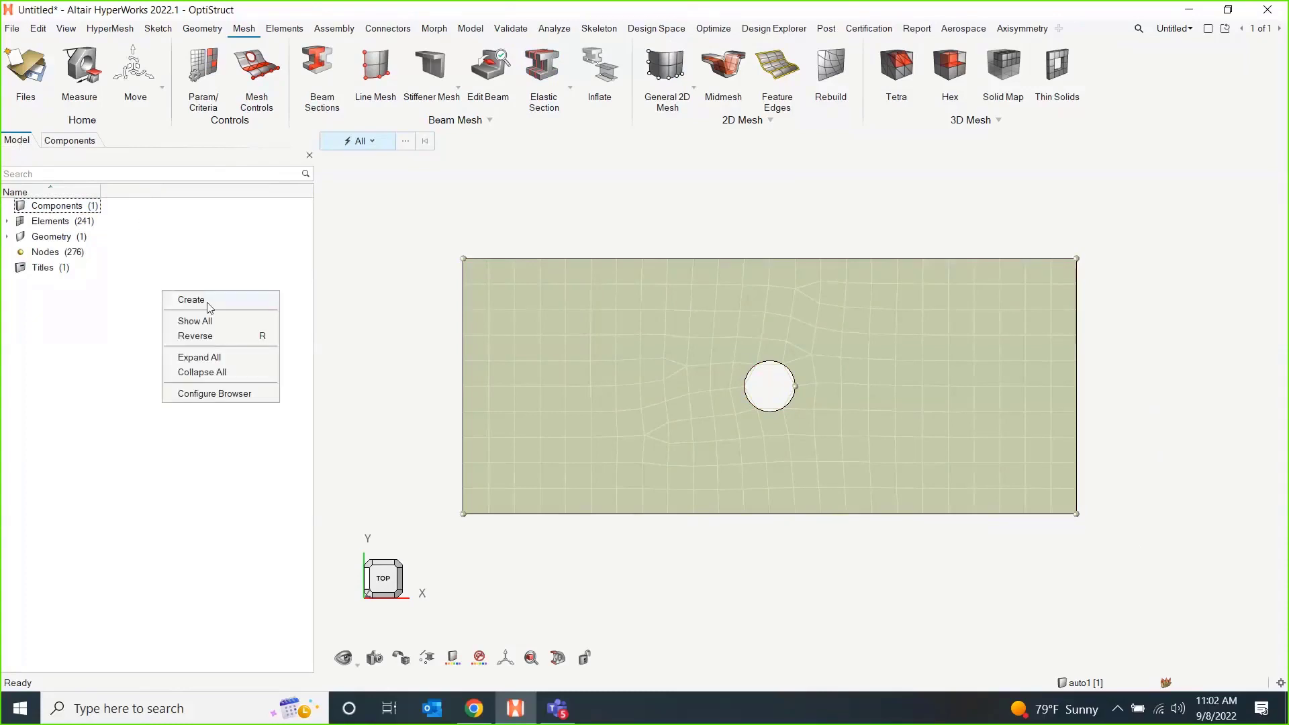
pyautogui.moveTo(195, 299)
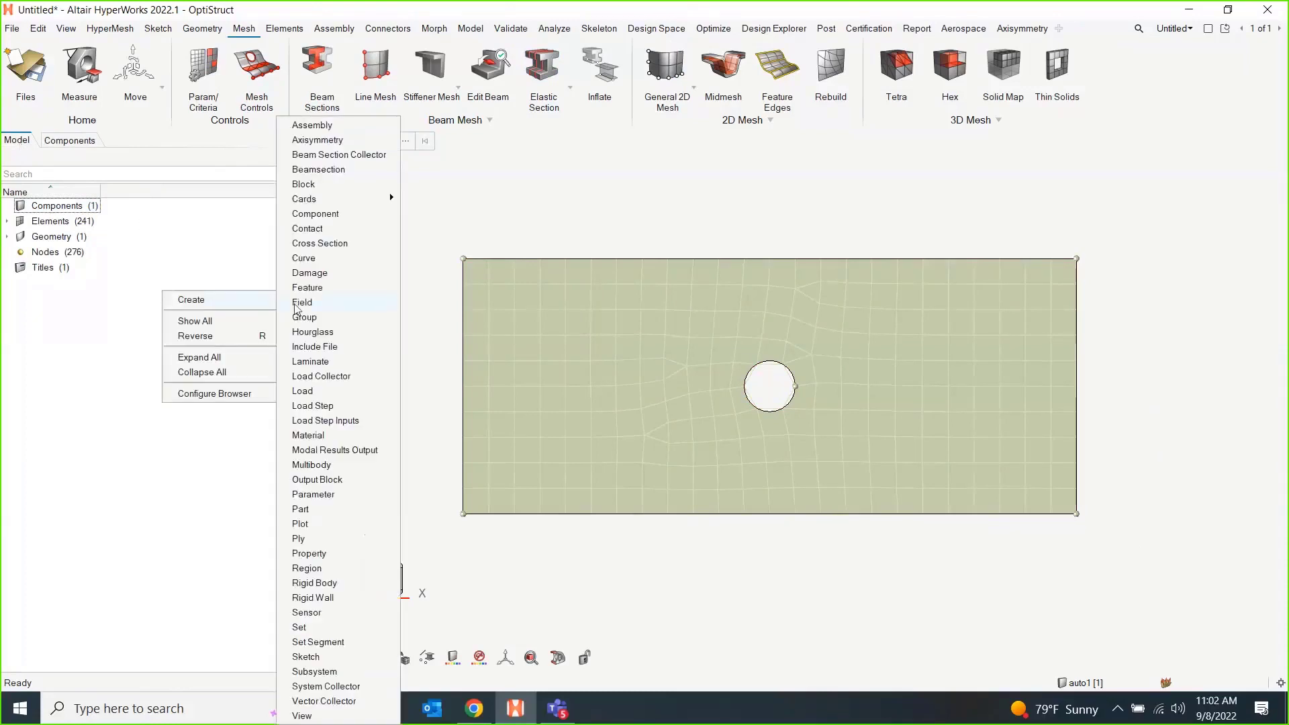
pyautogui.click(332, 435)
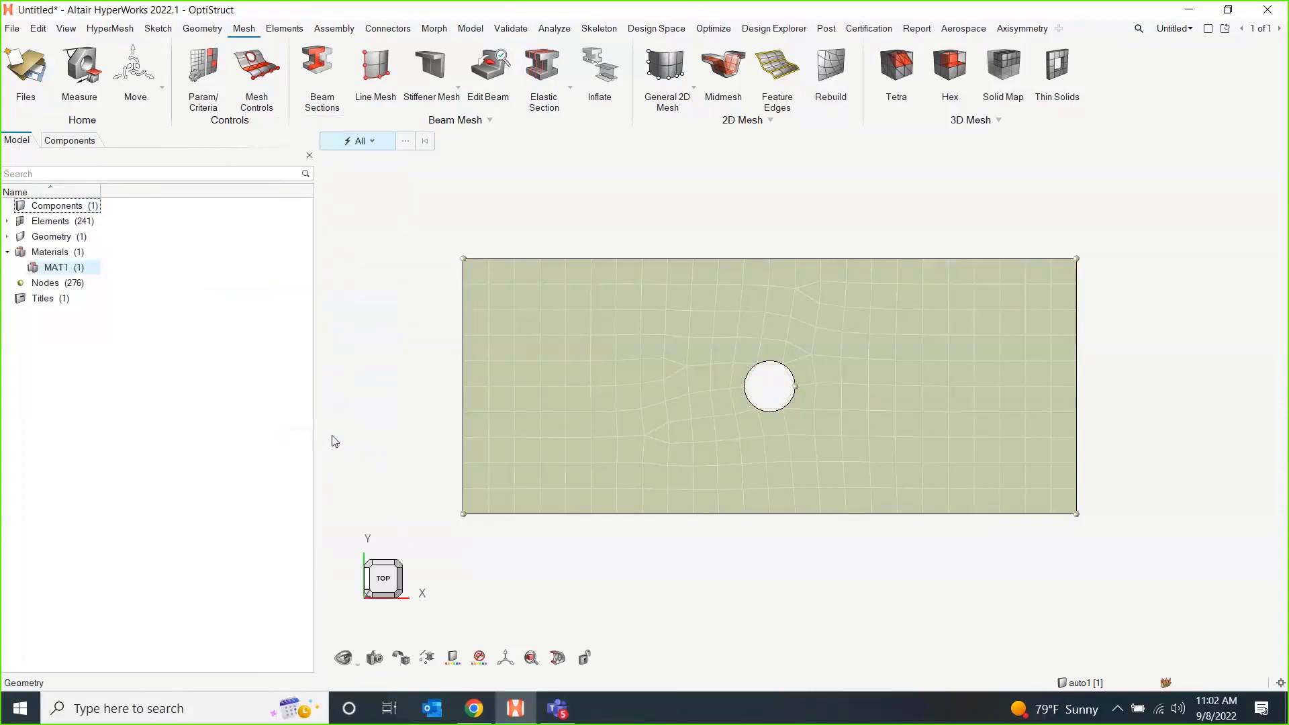
# Define the MAT1 material with E 210000, G 80769.2, NU 0.3 and RHO 7.85e-09, and close its definition.
pyautogui.click(462, 313)
pyautogui.write('210000')
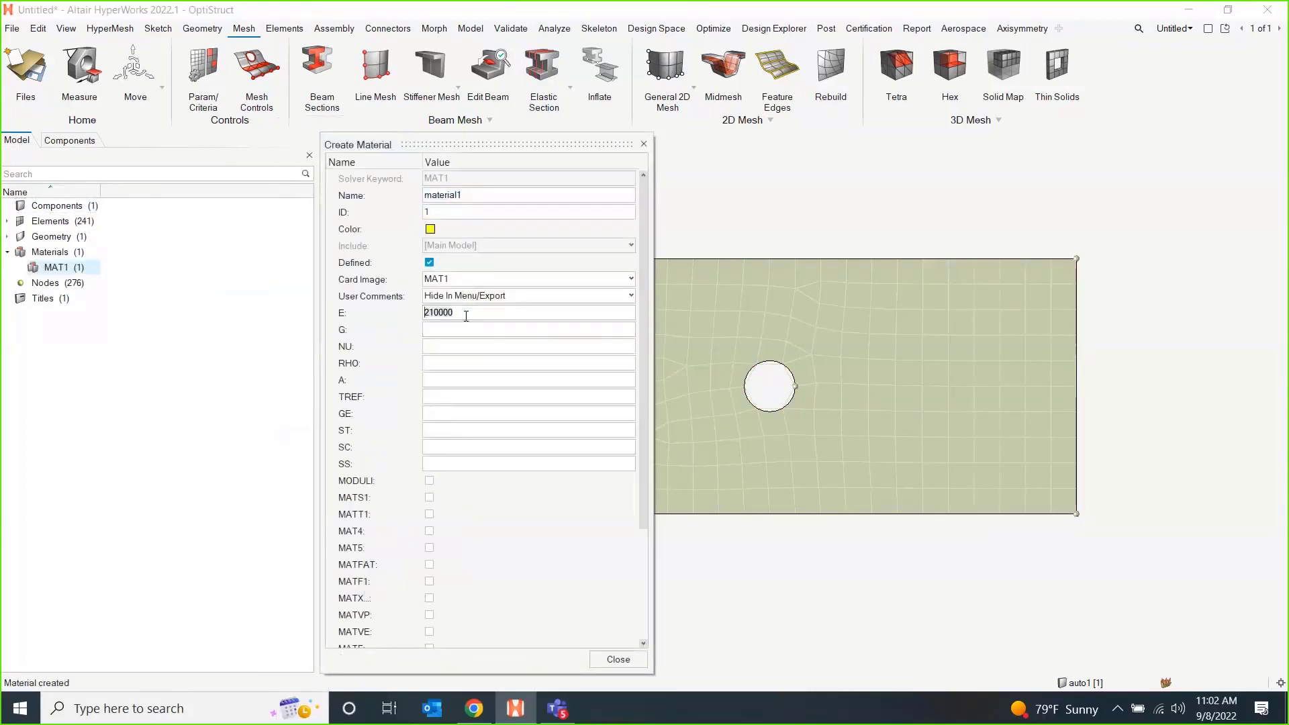
pyautogui.press('Tab')
pyautogui.write('80769.2')
pyautogui.press('Tab')
pyautogui.write('0.3')
pyautogui.press('Tab')
pyautogui.write('7.85e-09')
pyautogui.press('Tab')
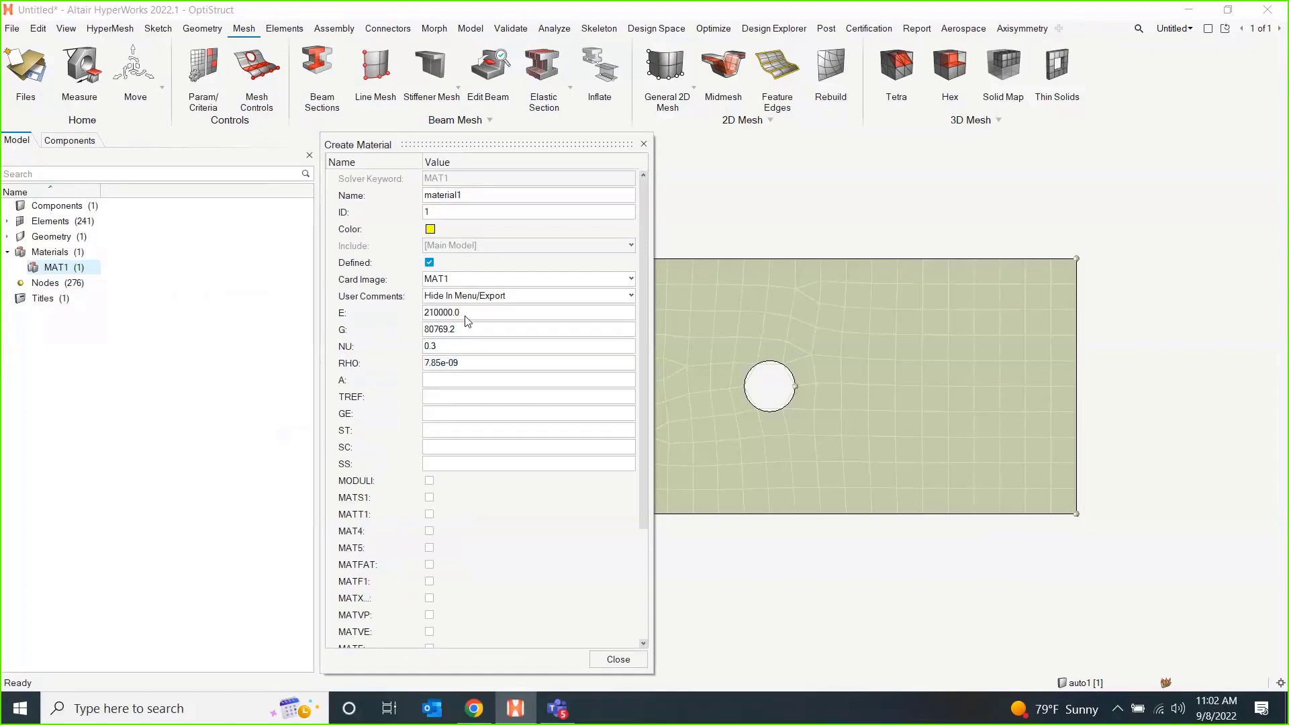
pyautogui.click(451, 414)
pyautogui.click(629, 661)
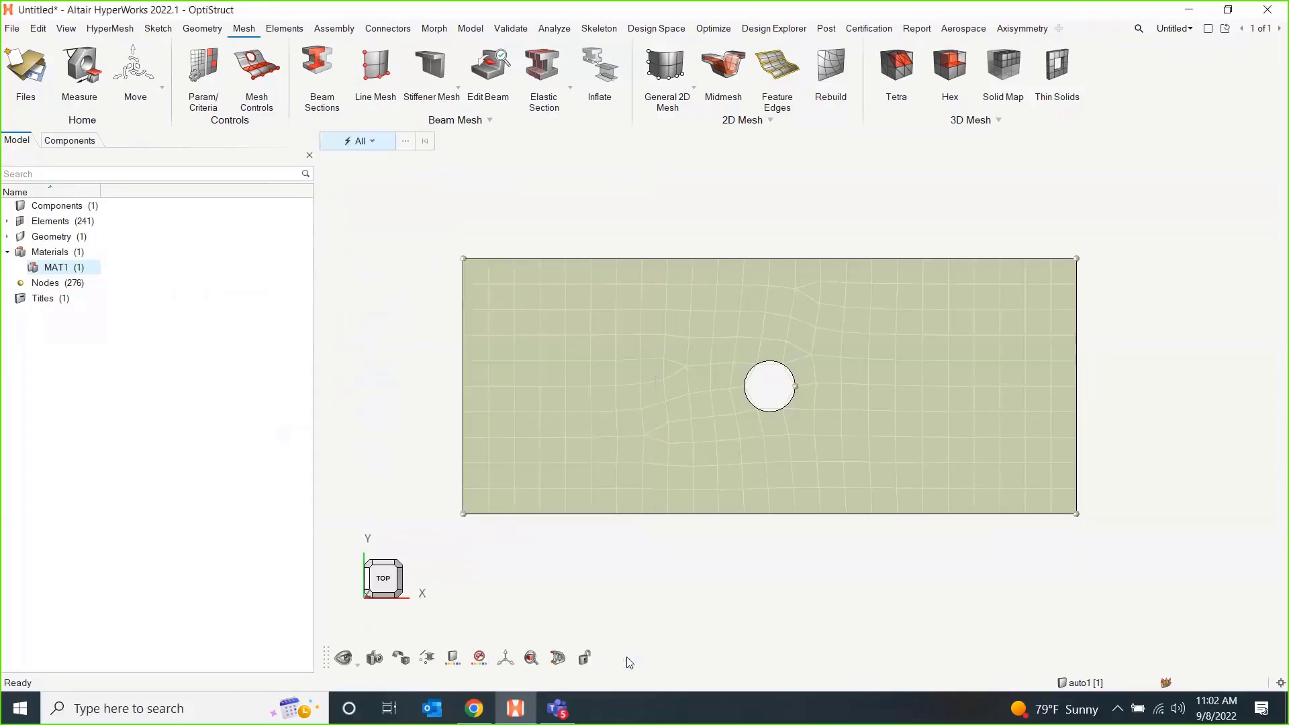
# Create a PSHELL property that uses material1 and has a thickness of 0.05.
pyautogui.rightClick(173, 271)
pyautogui.moveTo(215, 281)
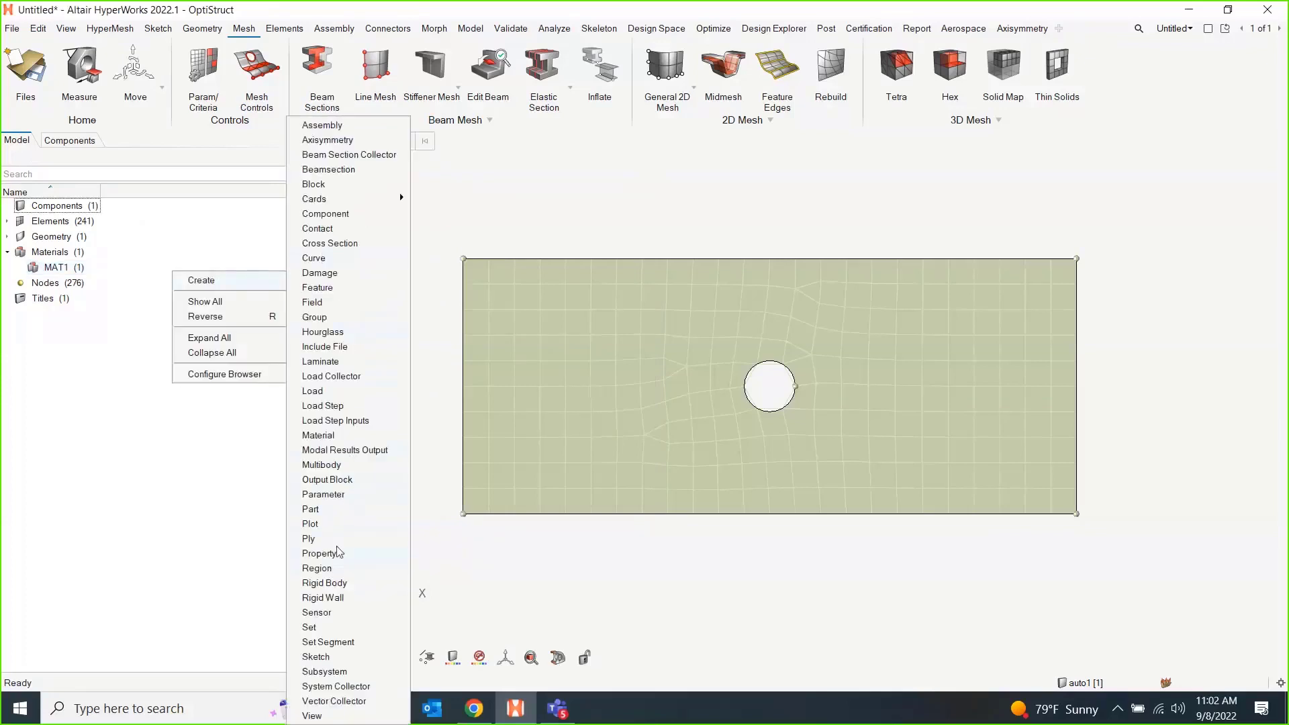
pyautogui.click(319, 554)
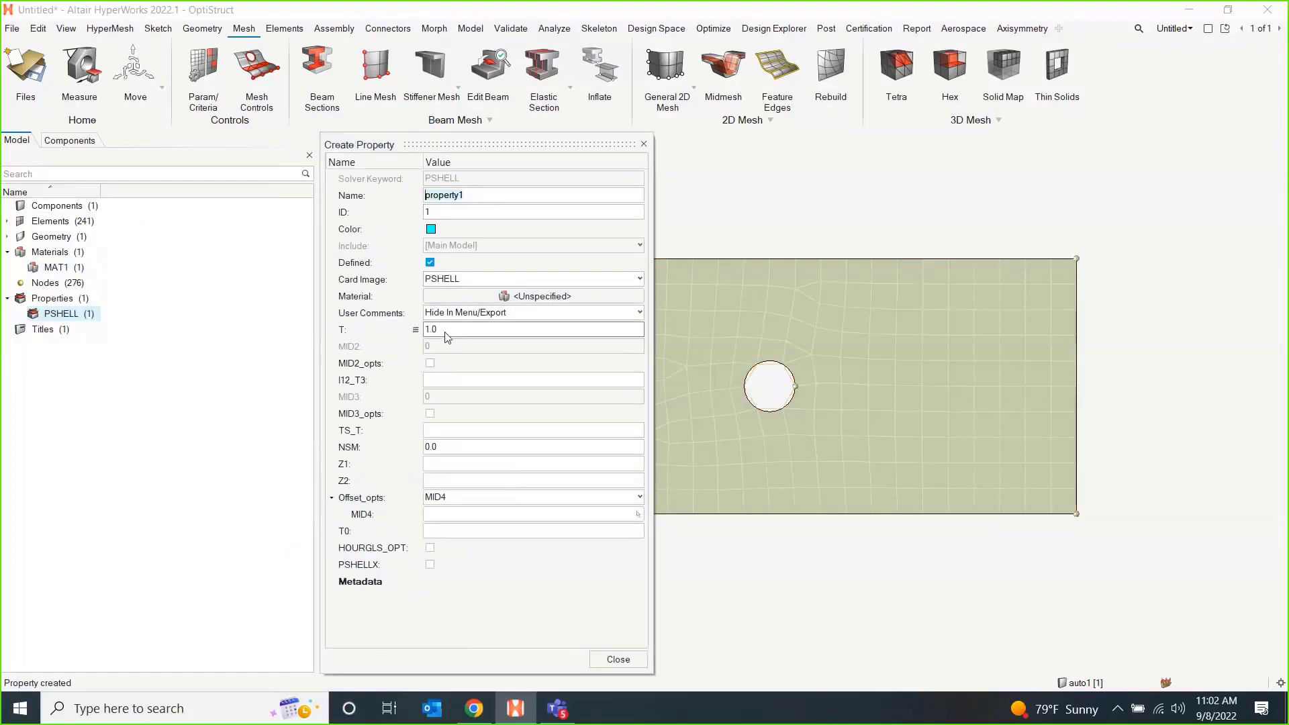
pyautogui.click(524, 296)
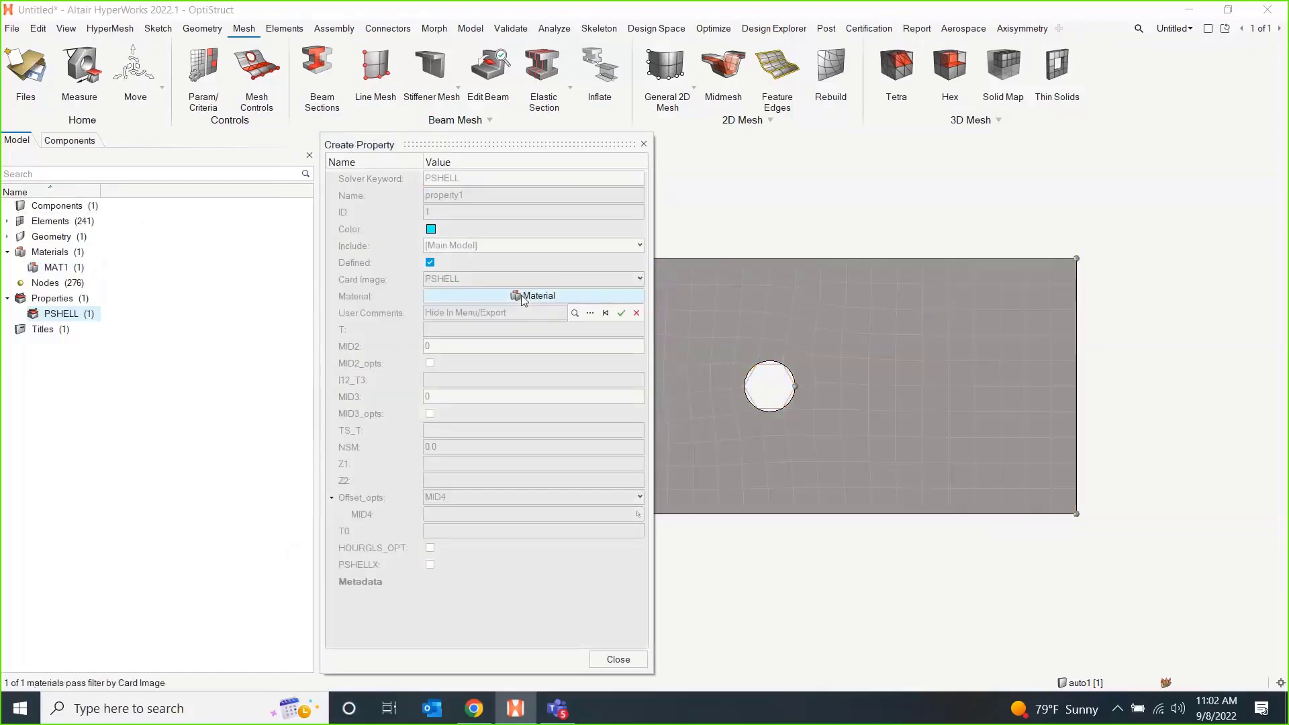
pyautogui.click(591, 313)
pyautogui.click(480, 375)
pyautogui.click(840, 534)
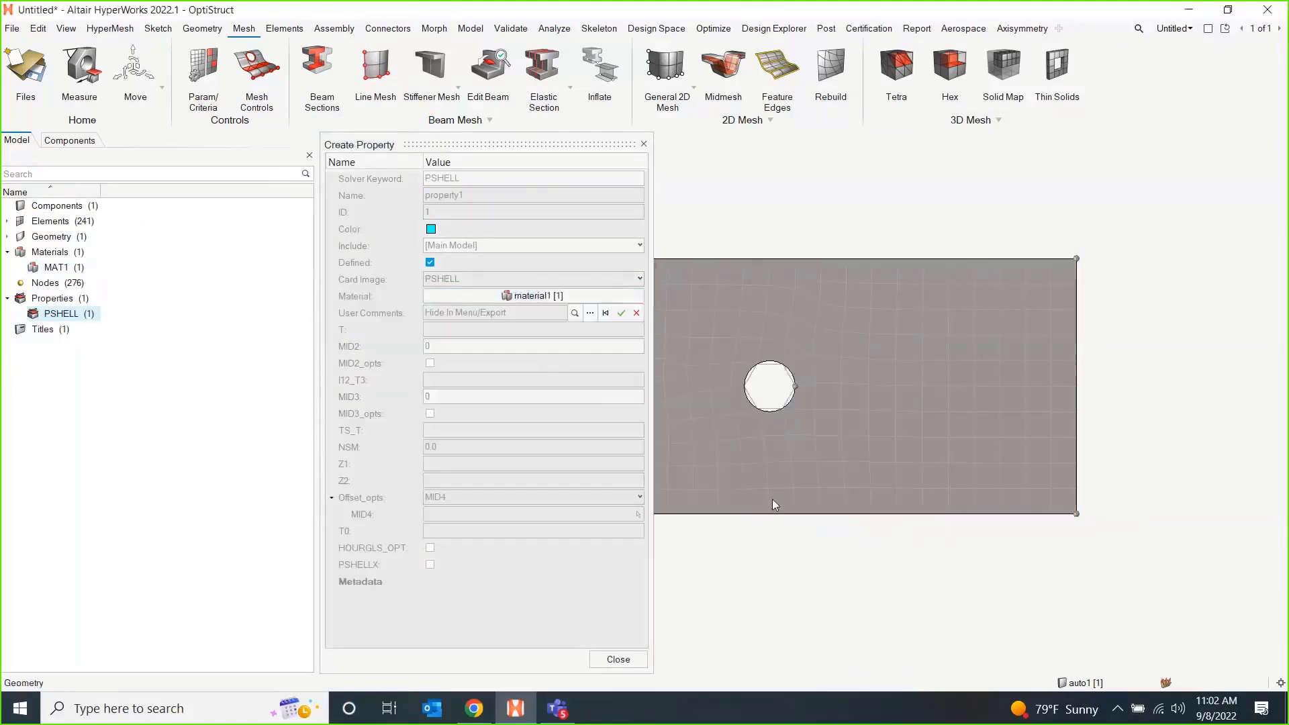
pyautogui.click(501, 330)
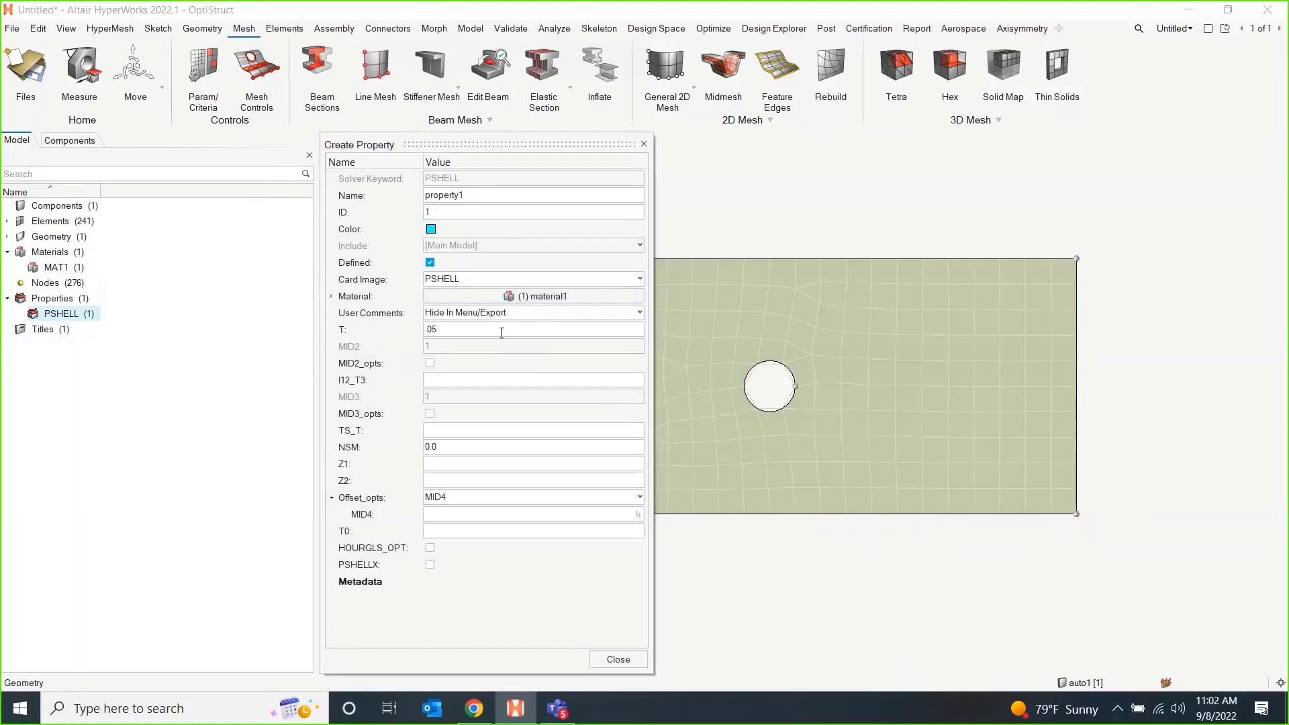
pyautogui.write('.05')
pyautogui.press('Return')
pyautogui.click(618, 659)
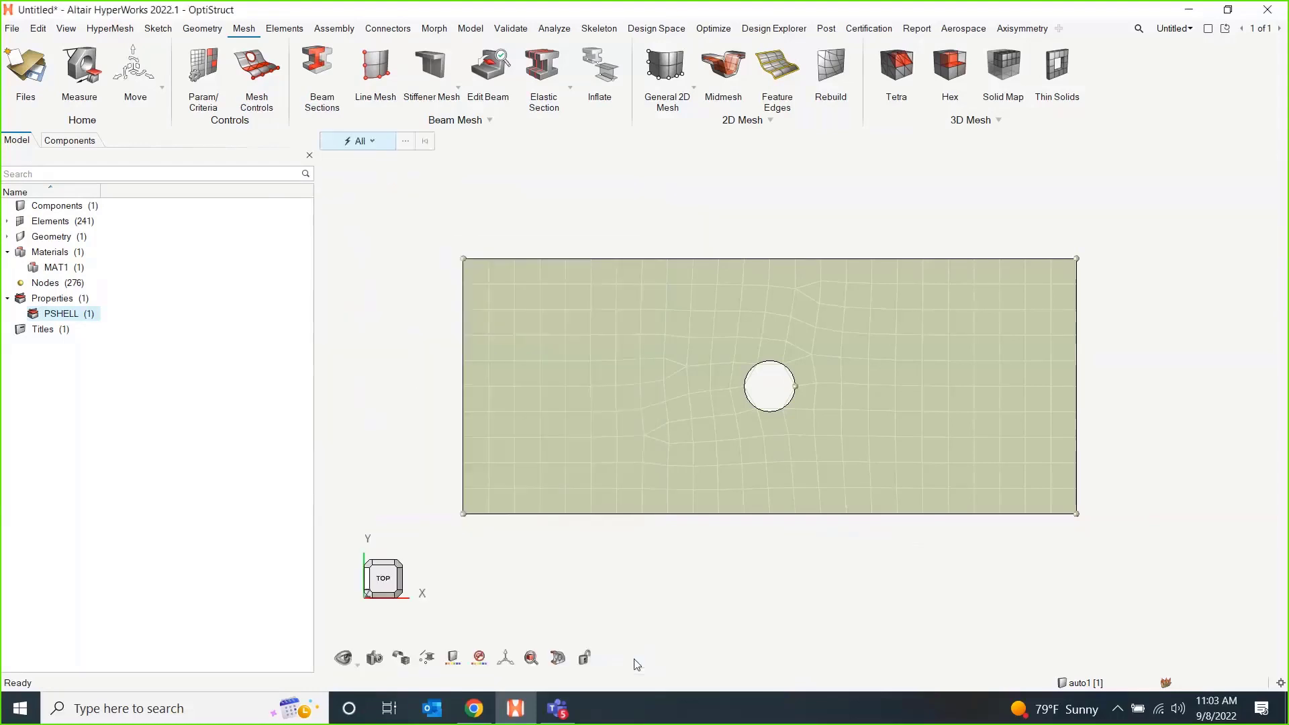
# Assign the PSHELL property property1 directly to all elements of the plate mesh.
pyautogui.click(226, 339)
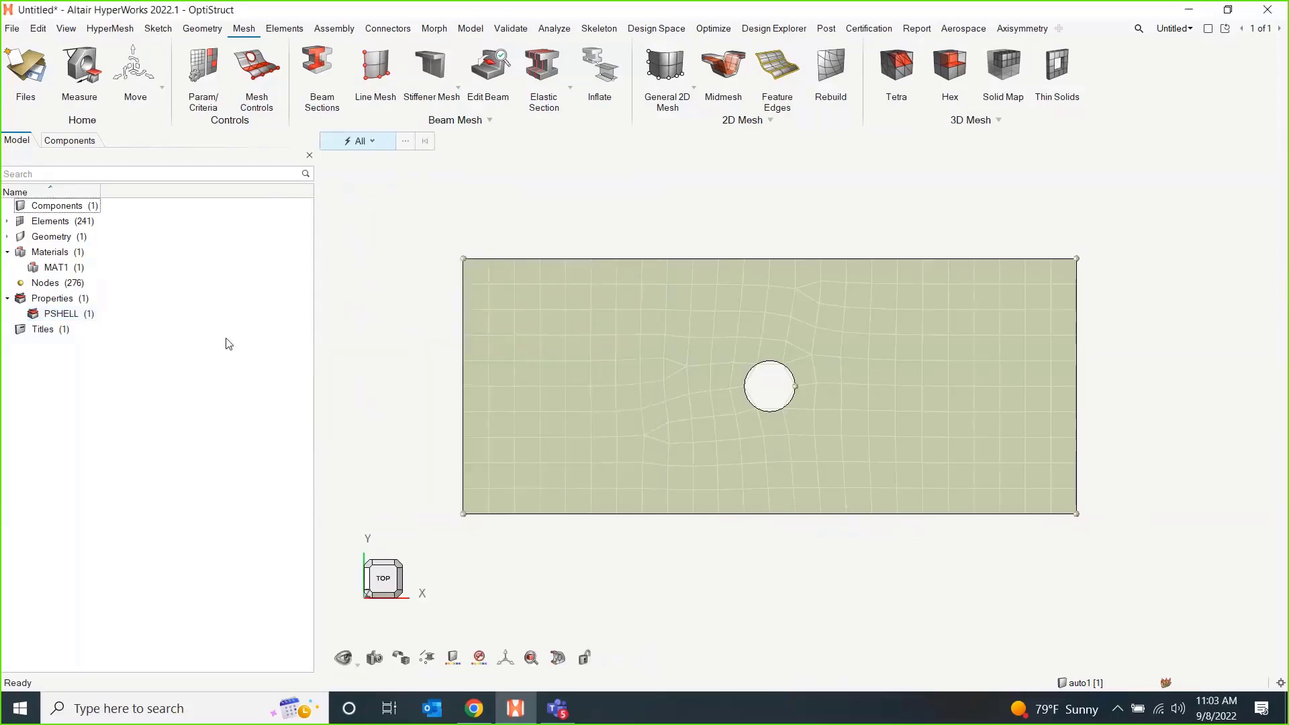
pyautogui.doubleClick(49, 301)
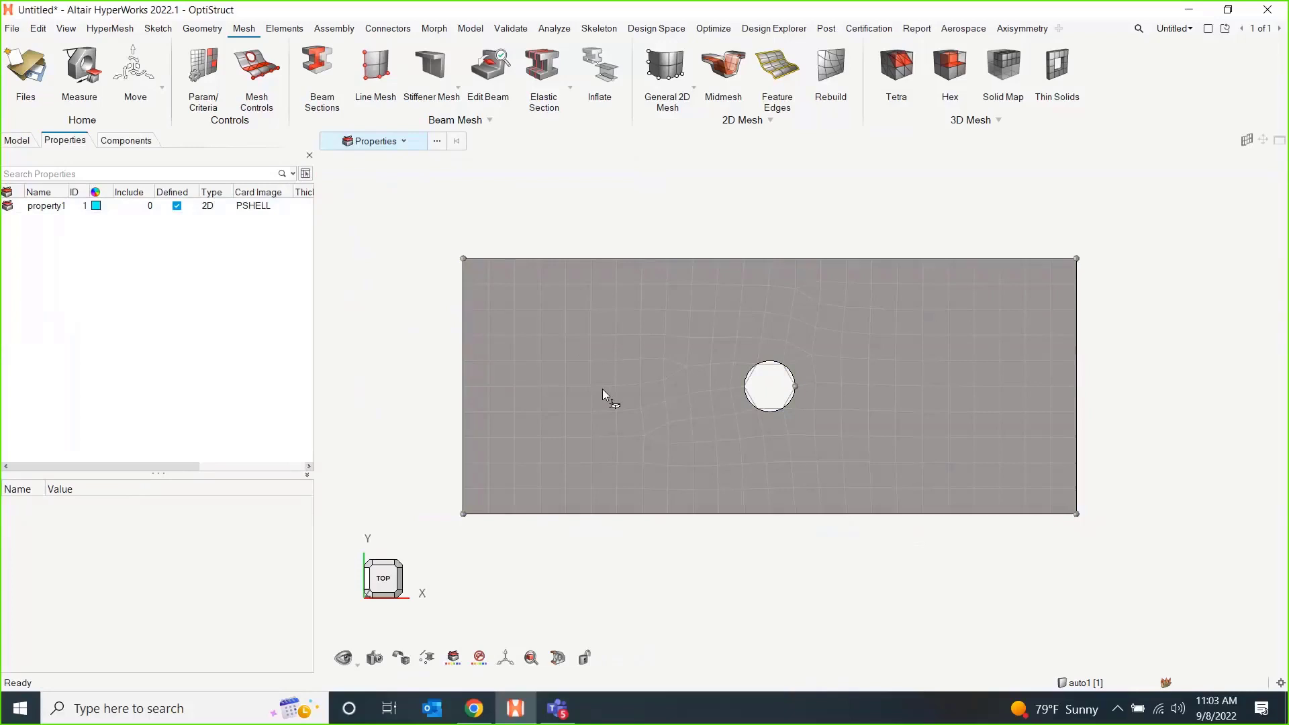
pyautogui.click(58, 209)
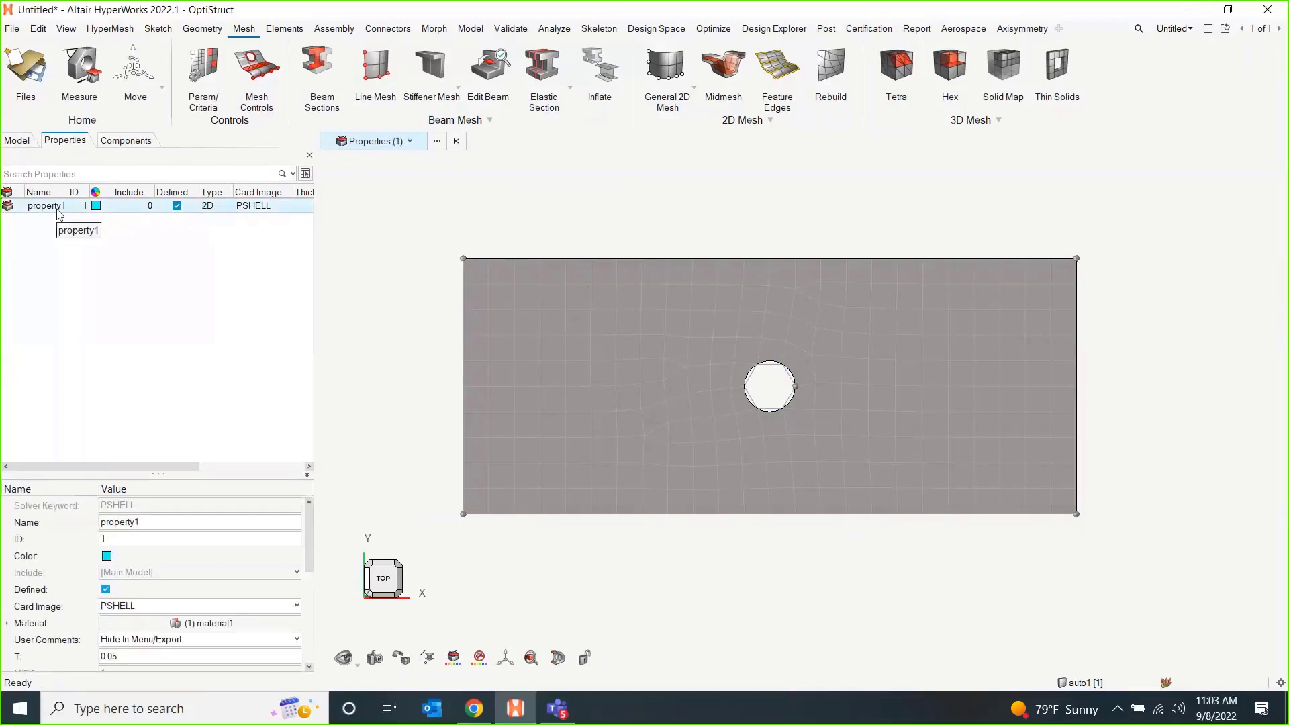
pyautogui.rightClick(58, 210)
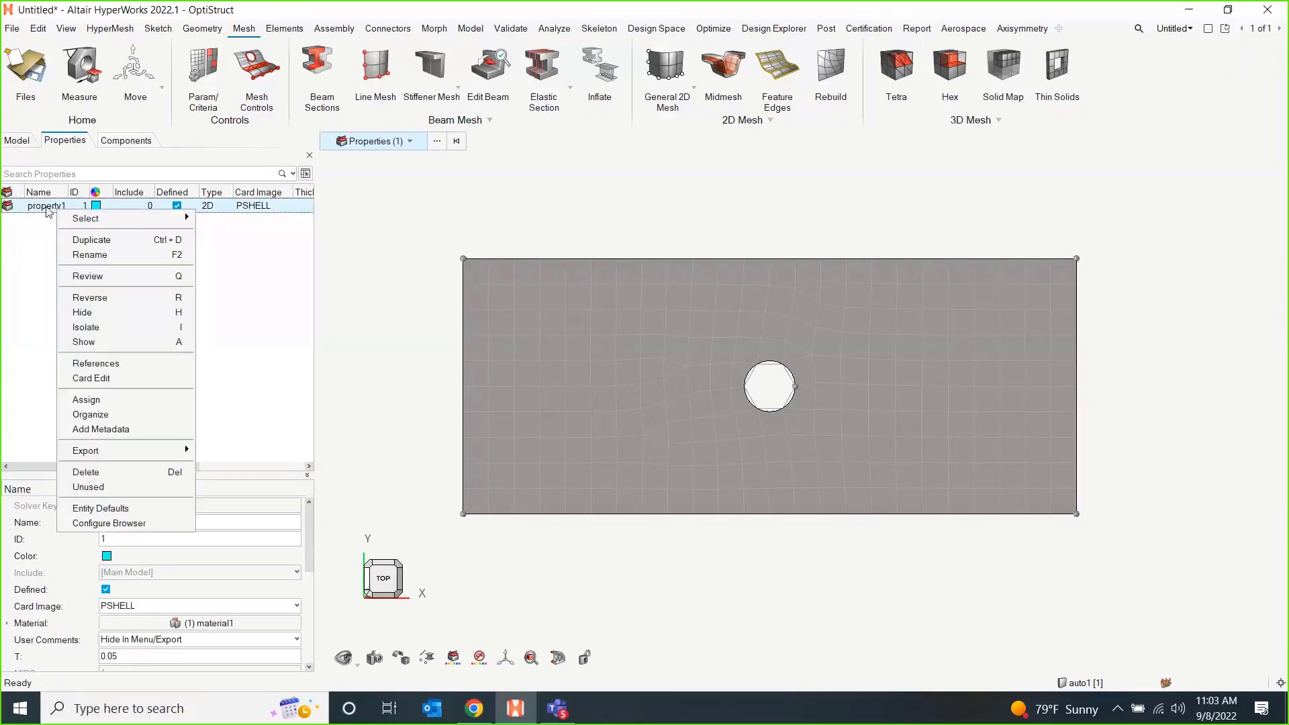
pyautogui.click(95, 405)
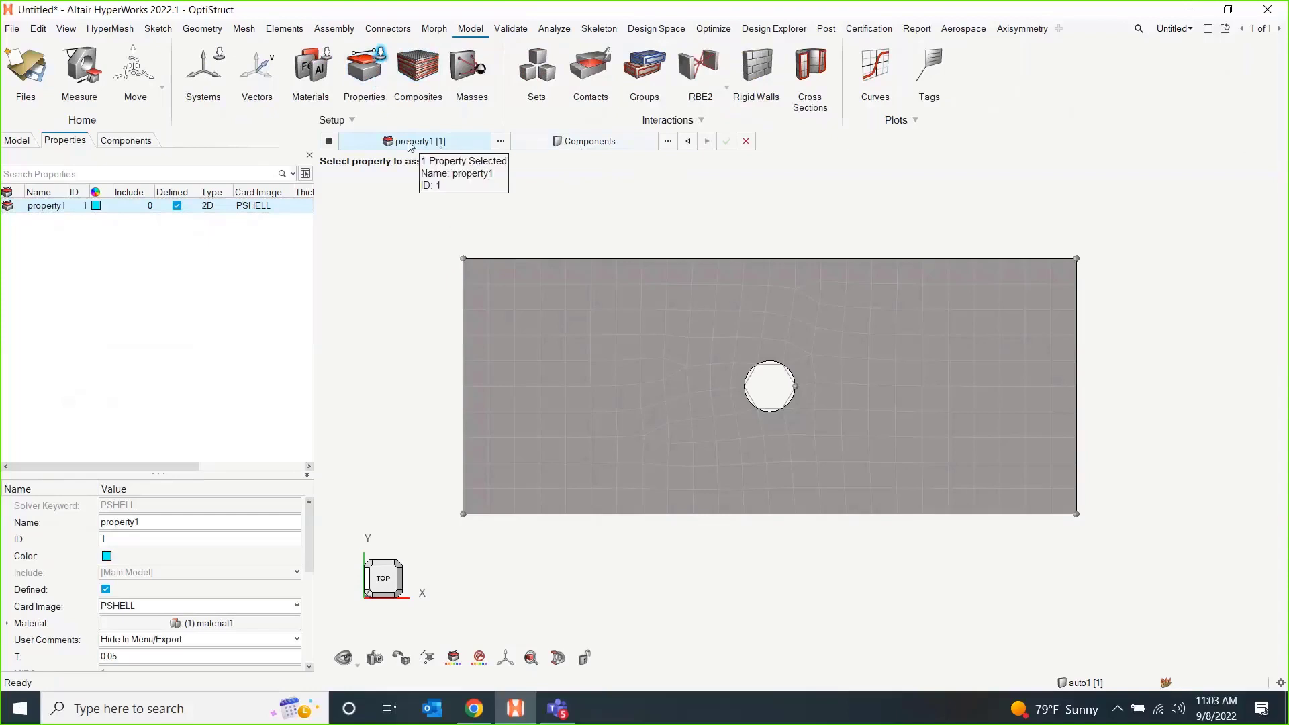
pyautogui.click(592, 142)
pyautogui.click(619, 141)
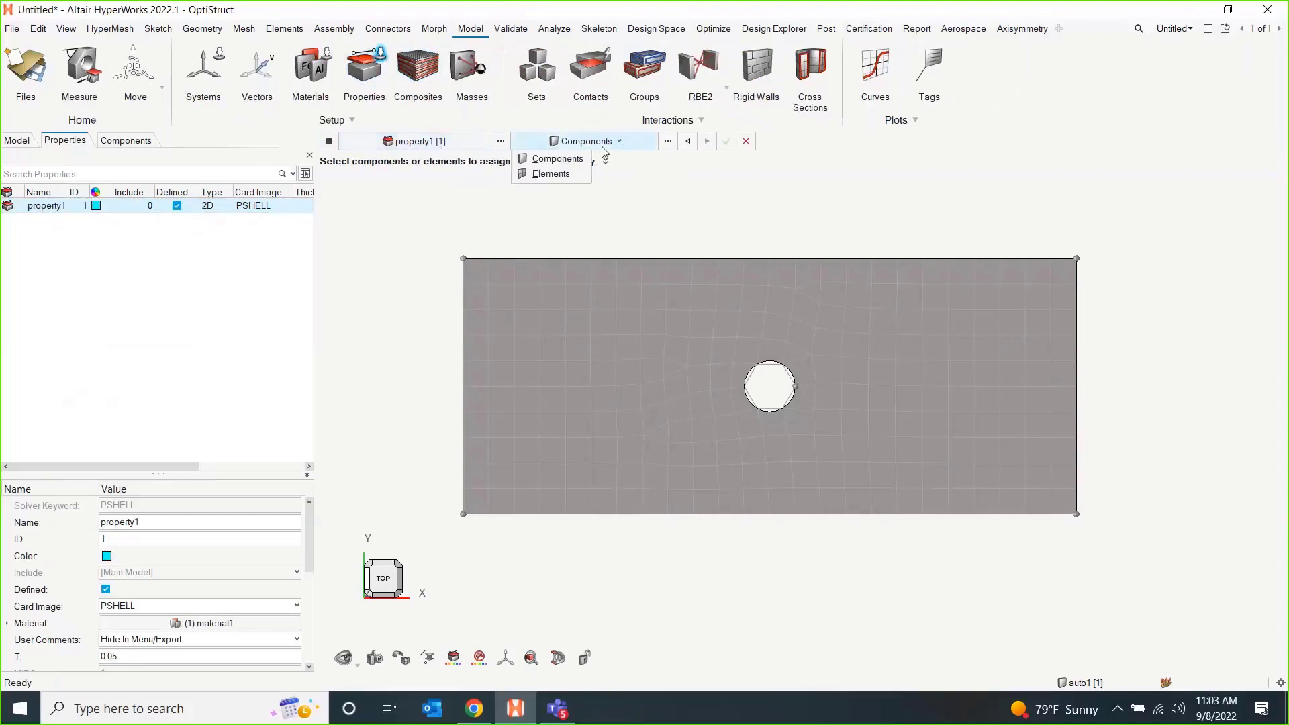
pyautogui.click(557, 173)
pyautogui.keyDown('shift'); pyautogui.moveTo(427, 219); pyautogui.dragTo(1243, 613); pyautogui.keyUp('shift')
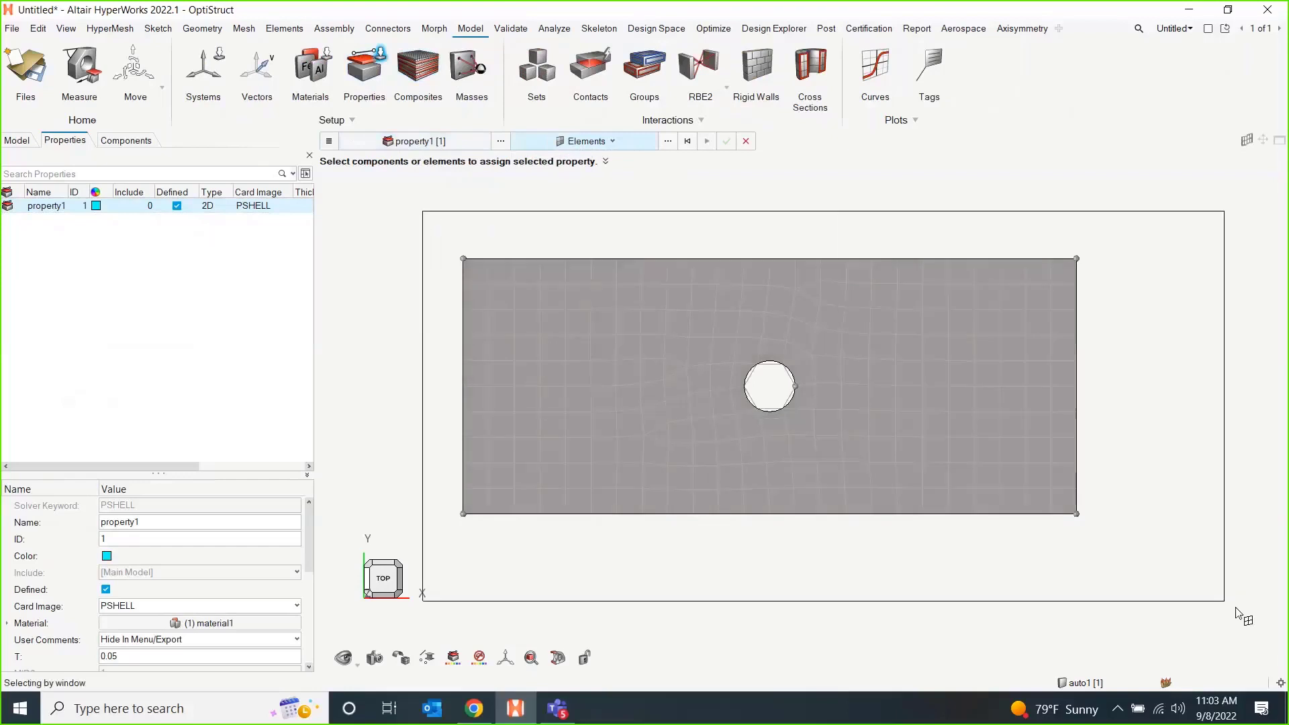
pyautogui.click(706, 142)
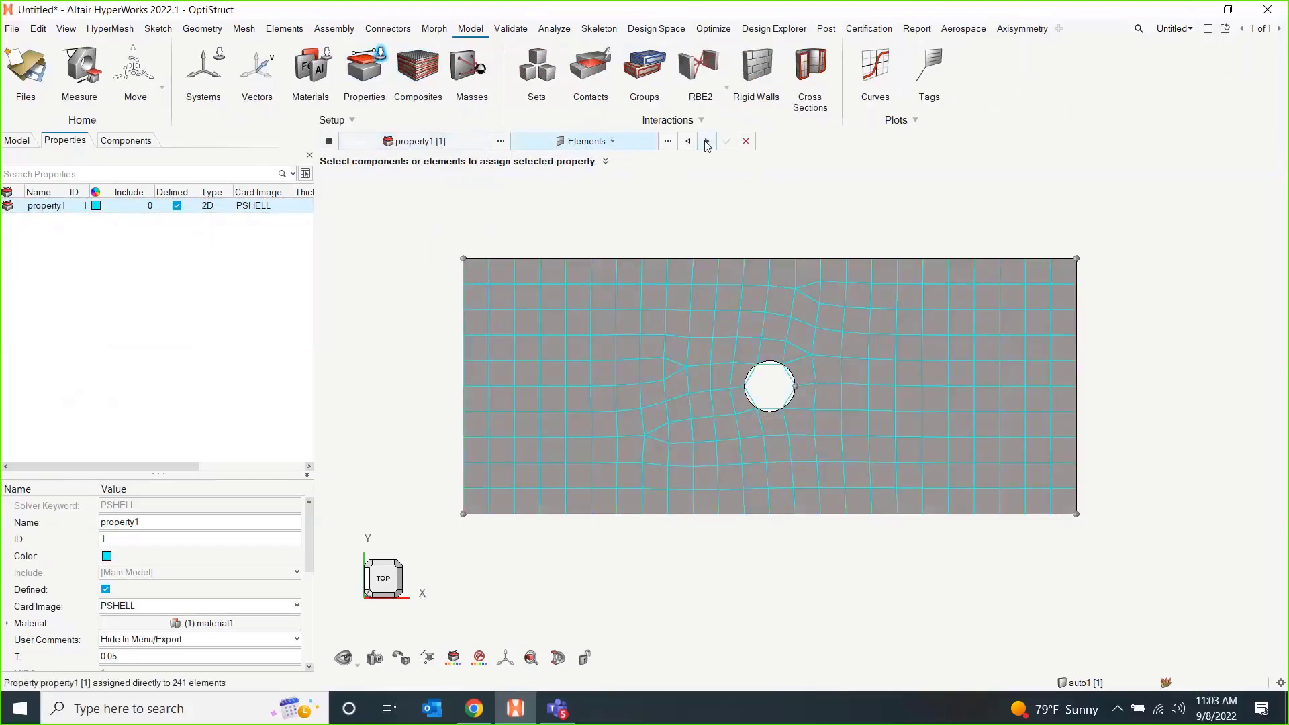
# Display the plate's elements as shaded with mesh lines and leave the property assignment.
pyautogui.click(409, 660)
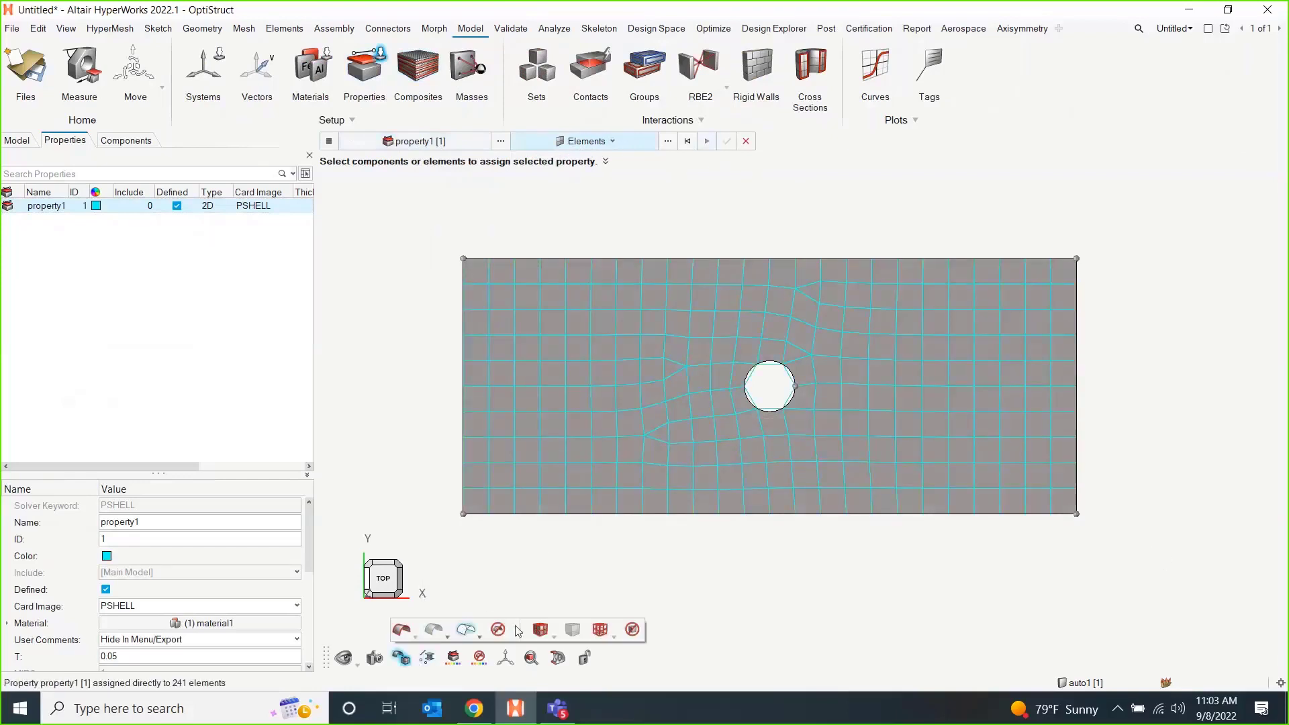
pyautogui.click(540, 629)
pyautogui.press('Escape')
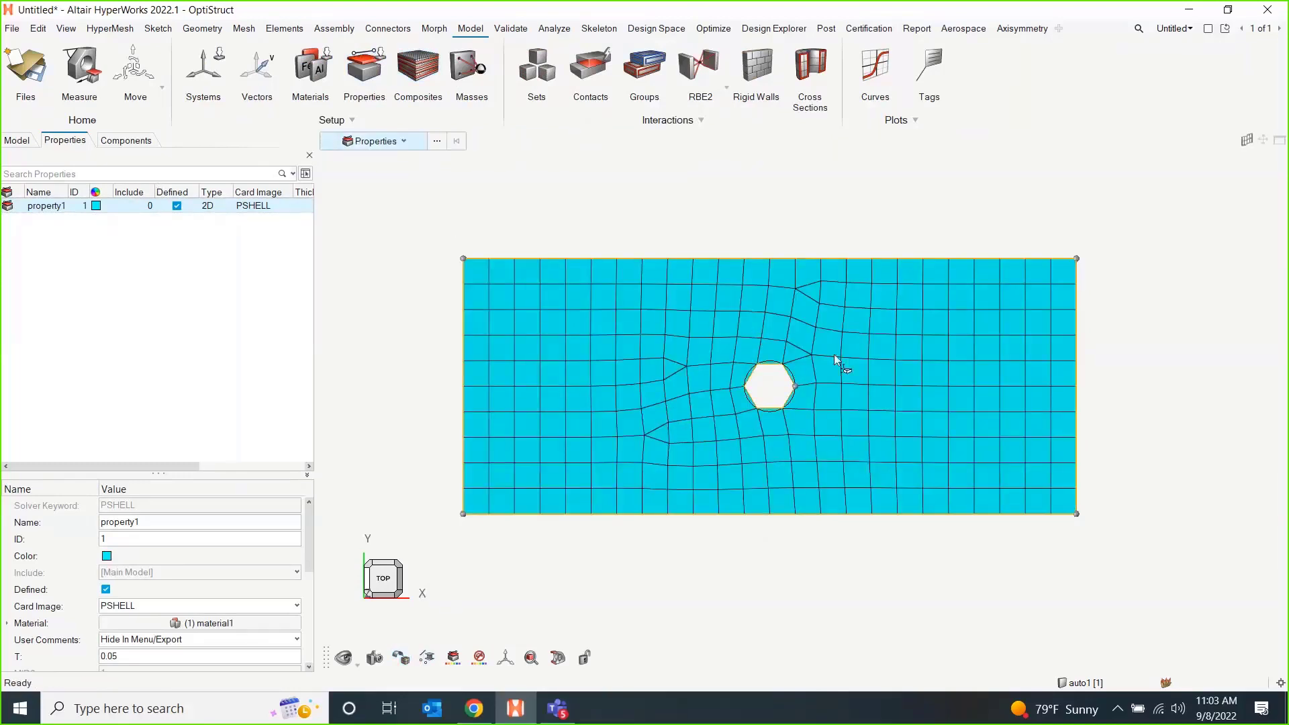
# Create a load collector named SPC with no card image.
pyautogui.click(20, 141)
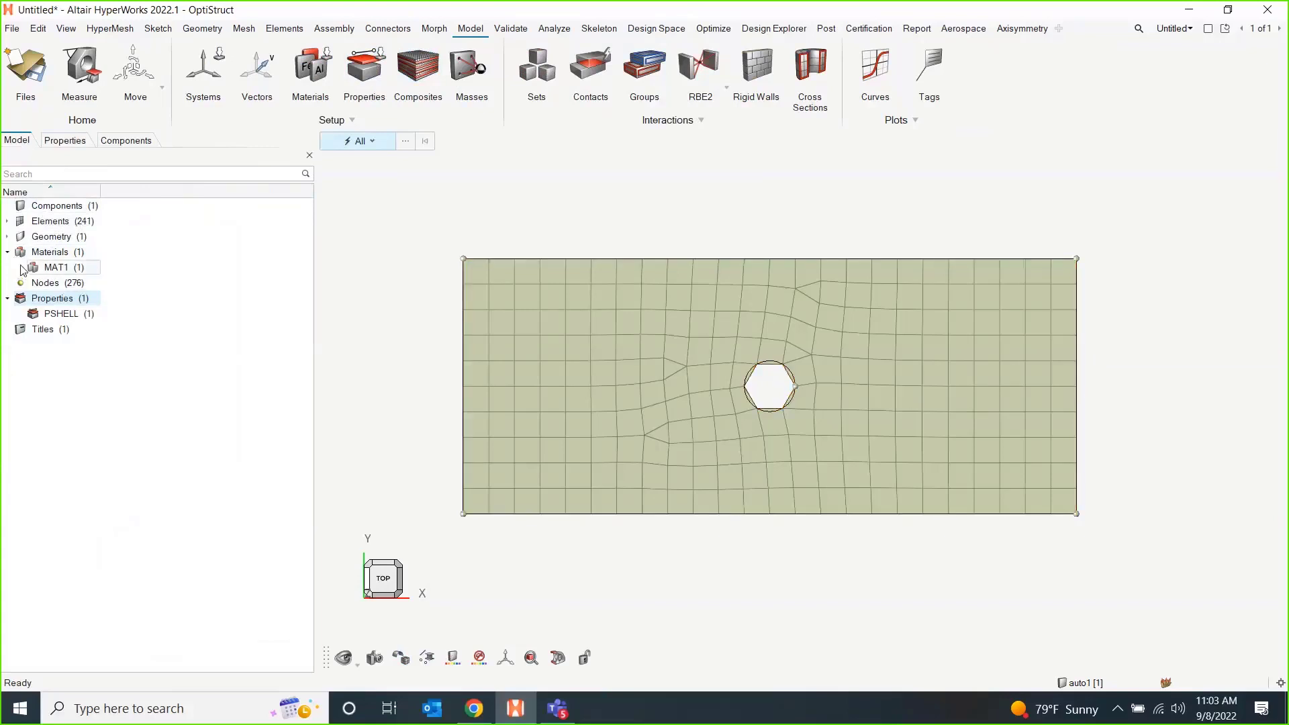
pyautogui.click(233, 334)
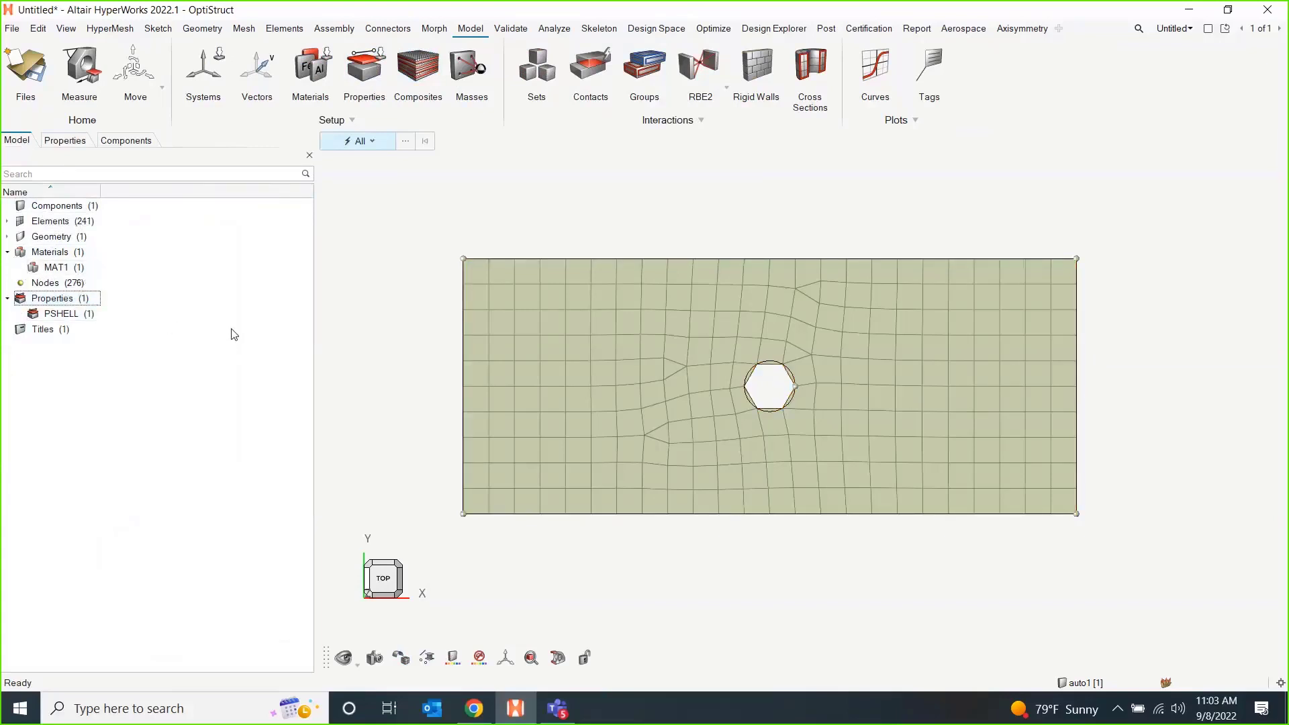
pyautogui.rightClick(214, 297)
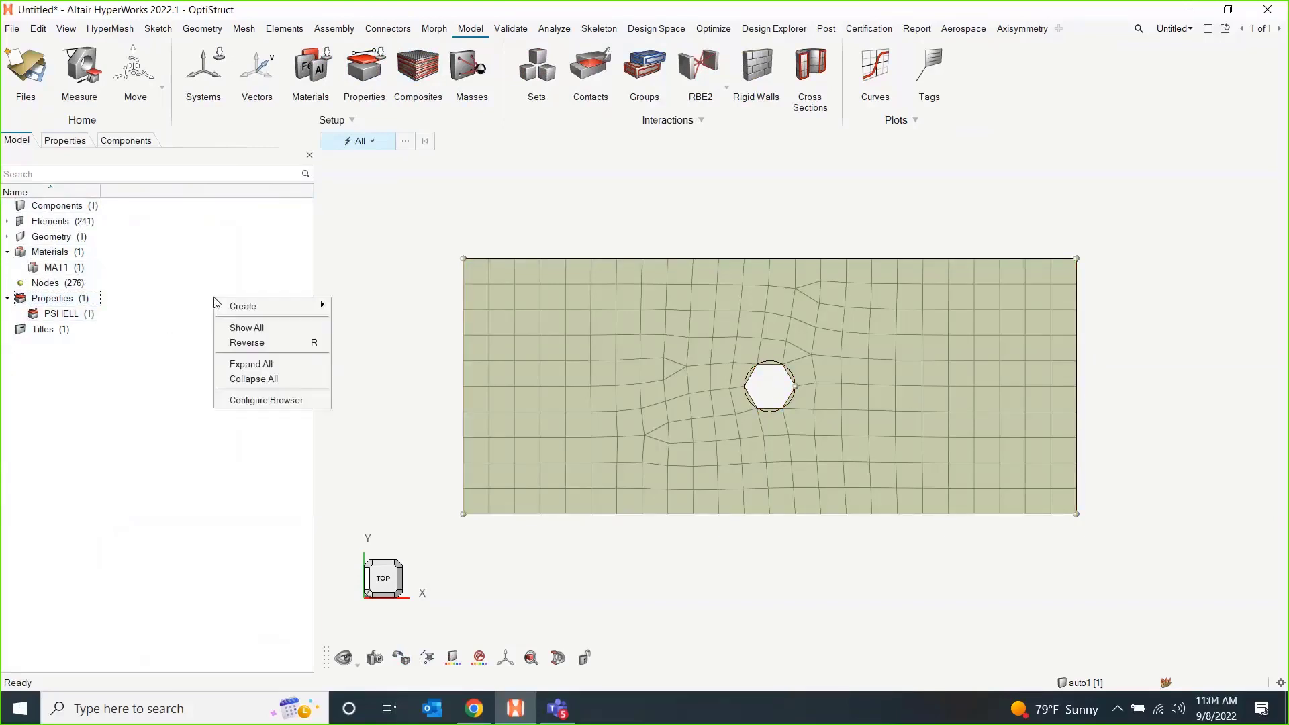
pyautogui.moveTo(259, 311)
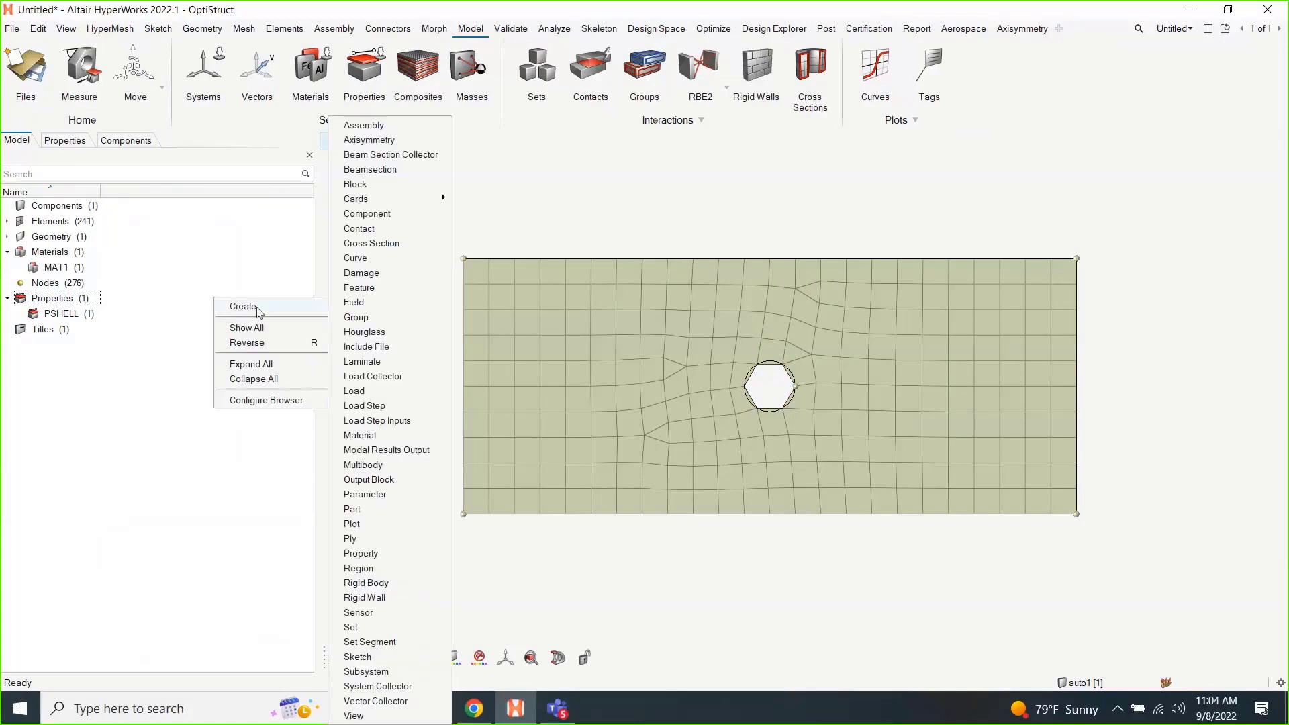
pyautogui.click(391, 379)
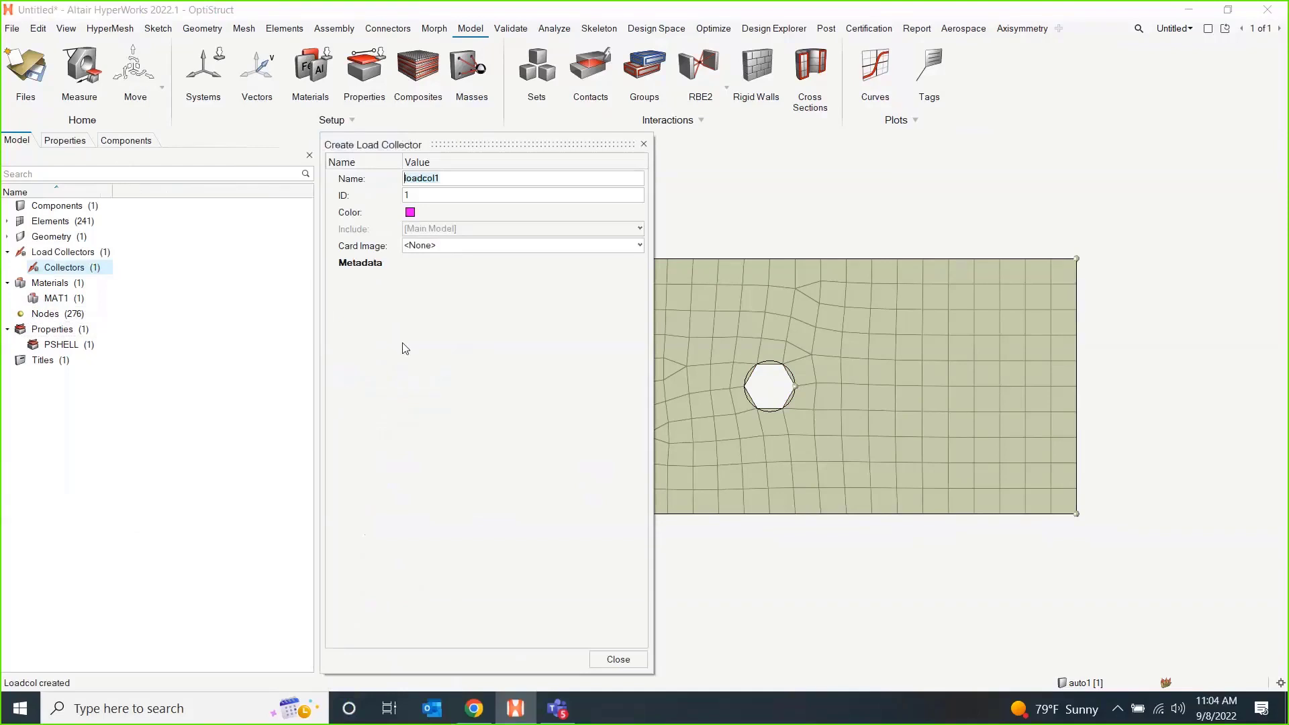
pyautogui.write('SPC')
pyautogui.click(619, 659)
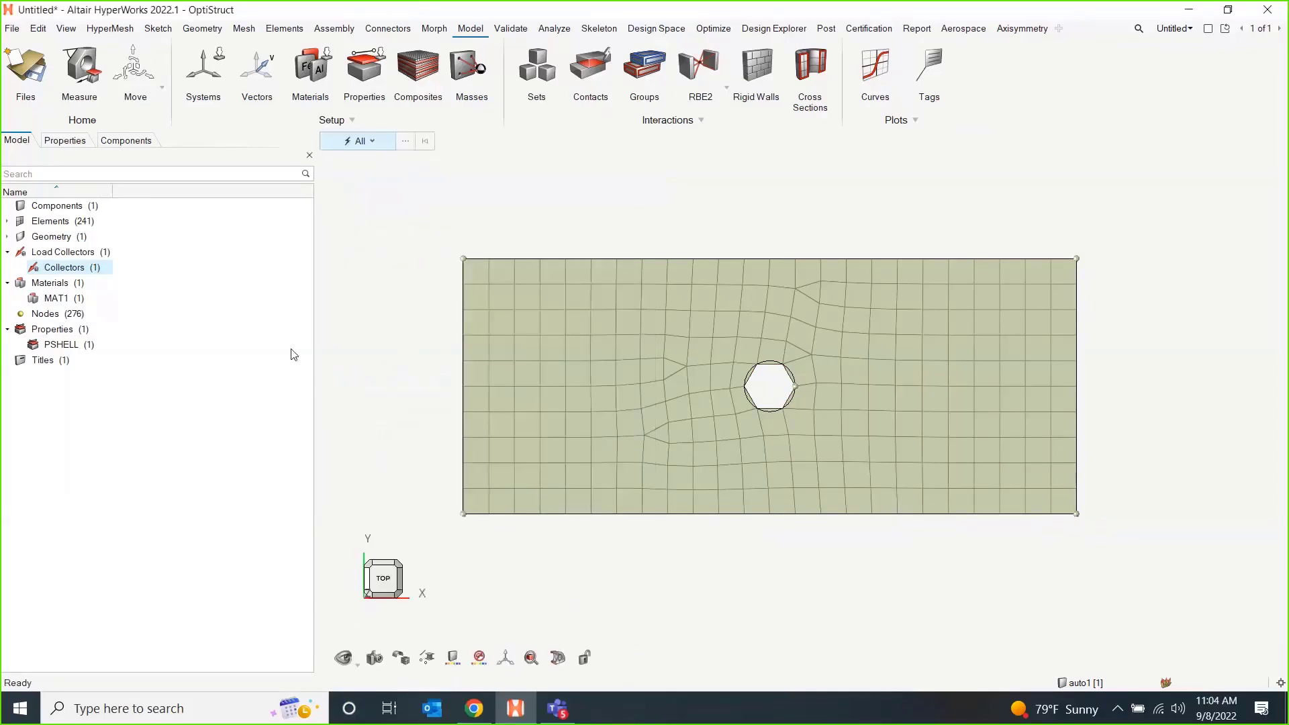
# Create a second load collector named Load with no card image.
pyautogui.rightClick(251, 295)
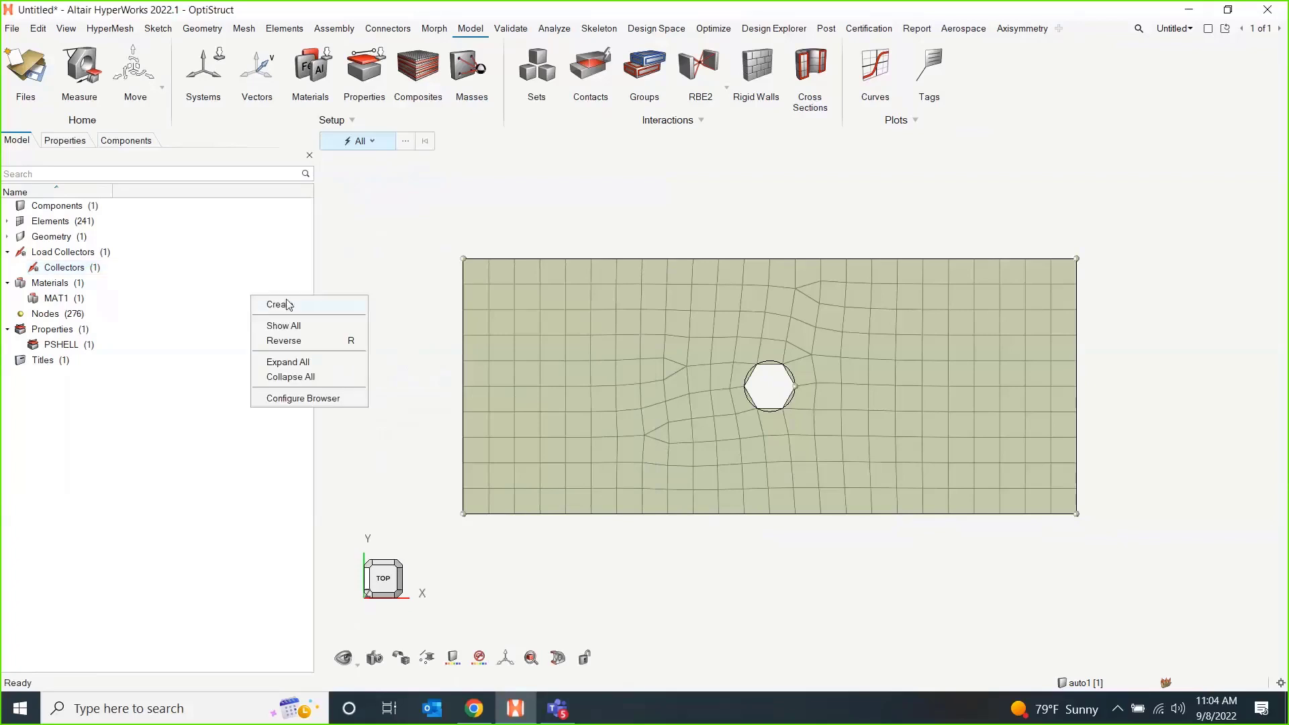
pyautogui.moveTo(287, 304)
pyautogui.click(423, 378)
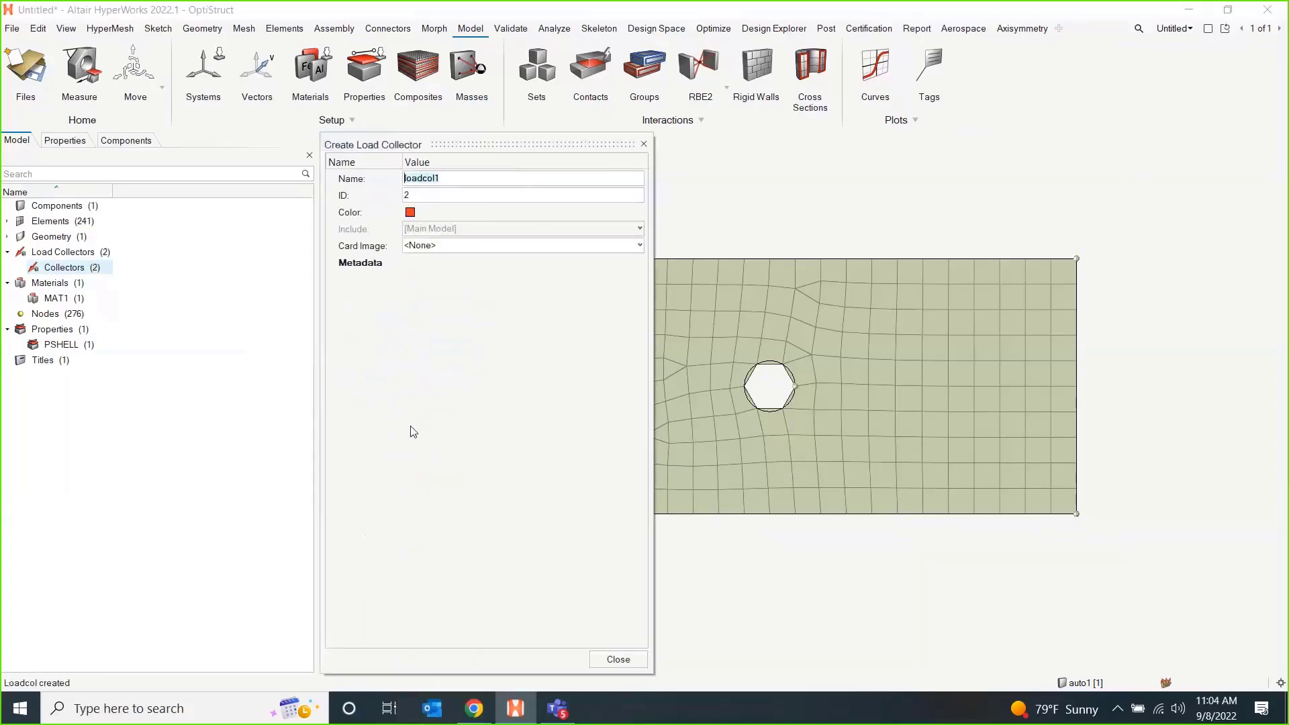
pyautogui.write('Load')
pyautogui.click(618, 658)
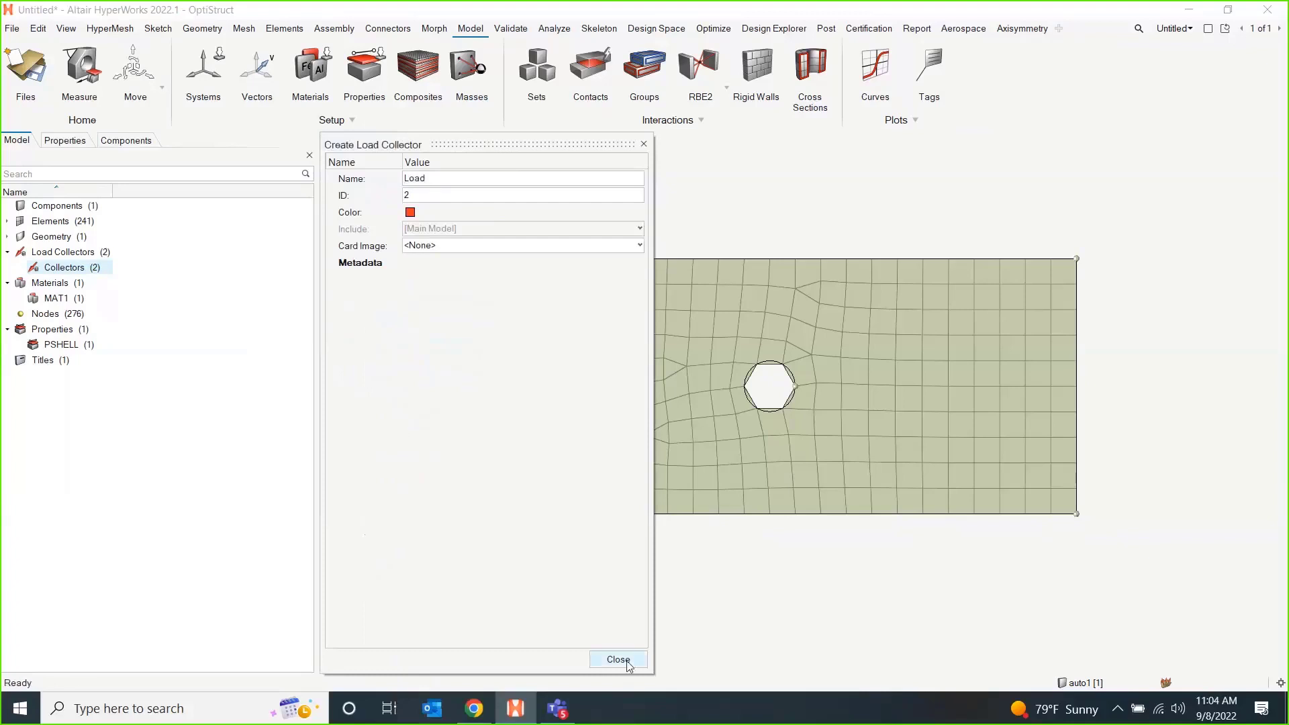
# Create a load step input named EIGRL for real eigenvalue extraction.
pyautogui.click(233, 309)
pyautogui.rightClick(226, 294)
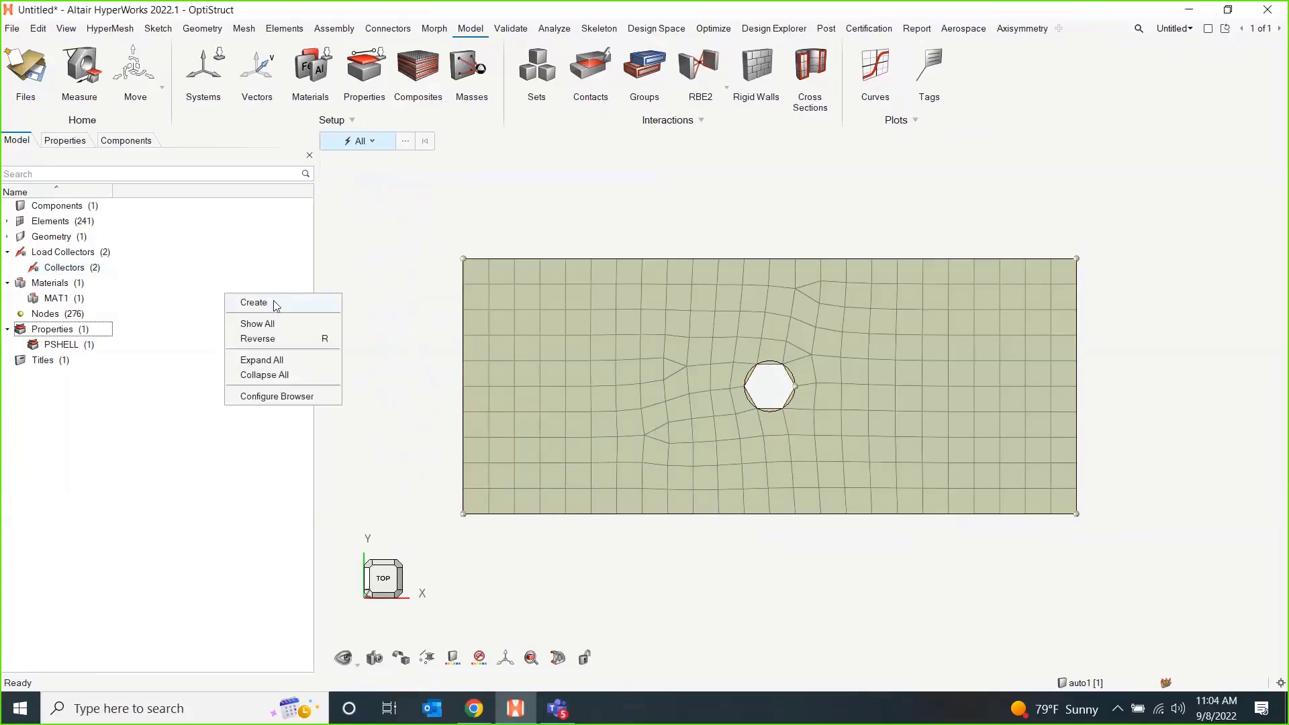
pyautogui.moveTo(275, 303)
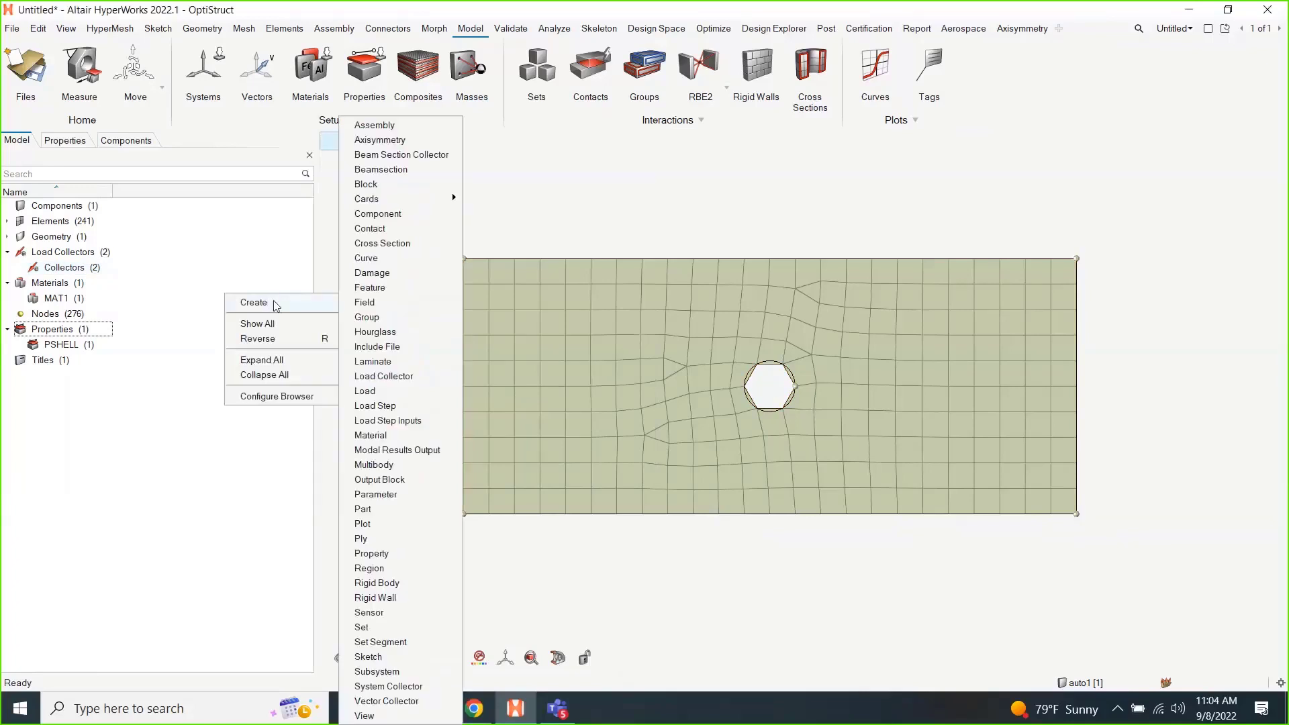
pyautogui.click(432, 427)
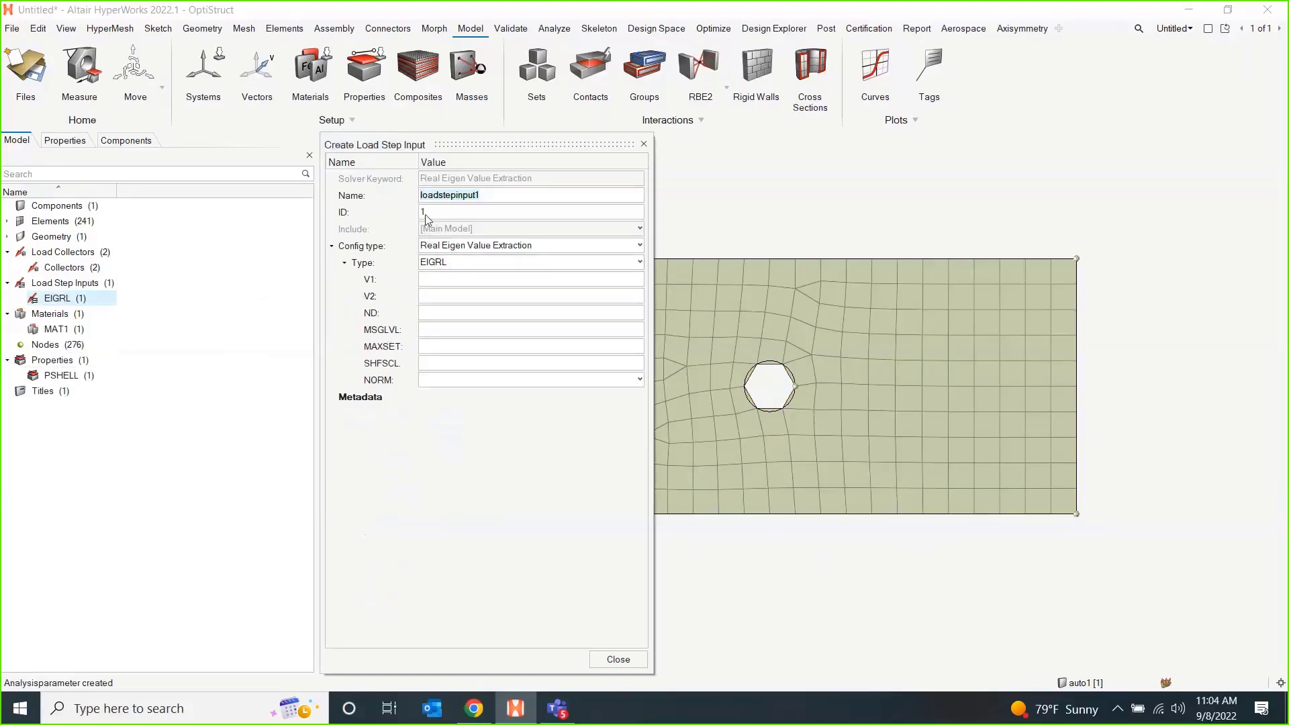
pyautogui.write('EIGRL')
# Set V1 to 0.0 and ND to 10 for the EIGRL load step input and close its definition.
pyautogui.click(462, 282)
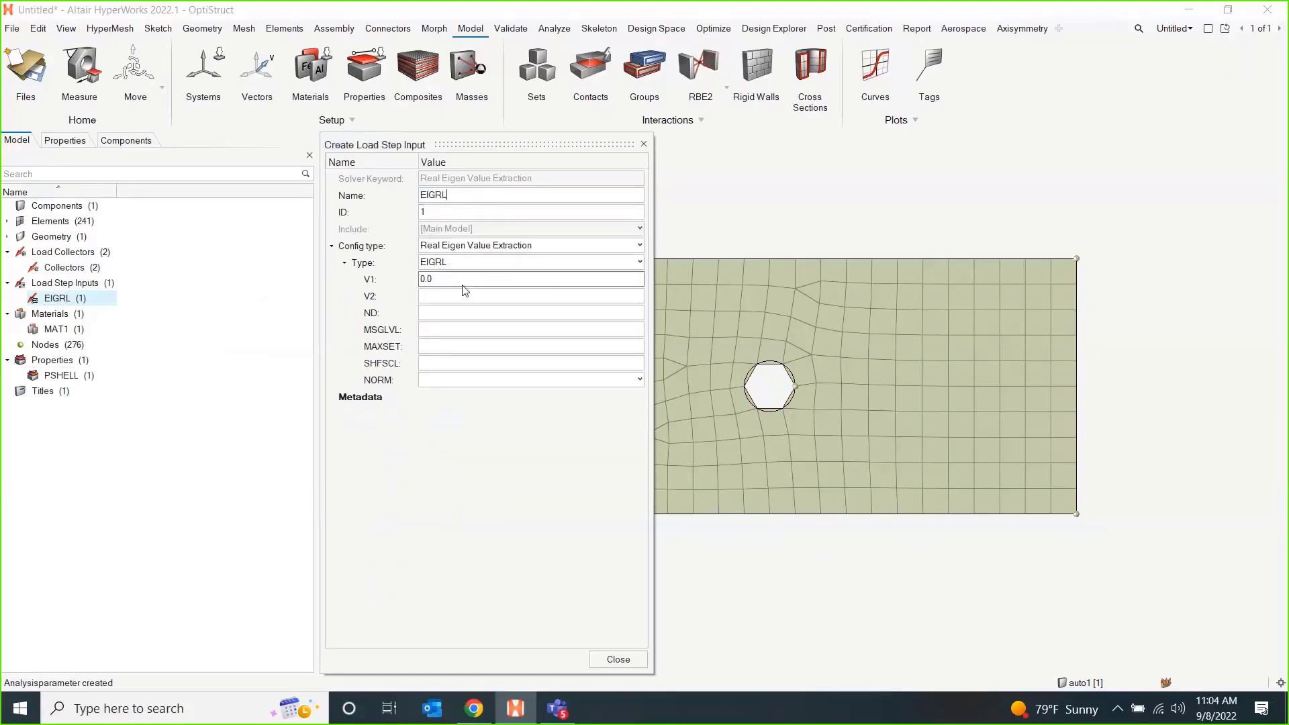
pyautogui.click(465, 280)
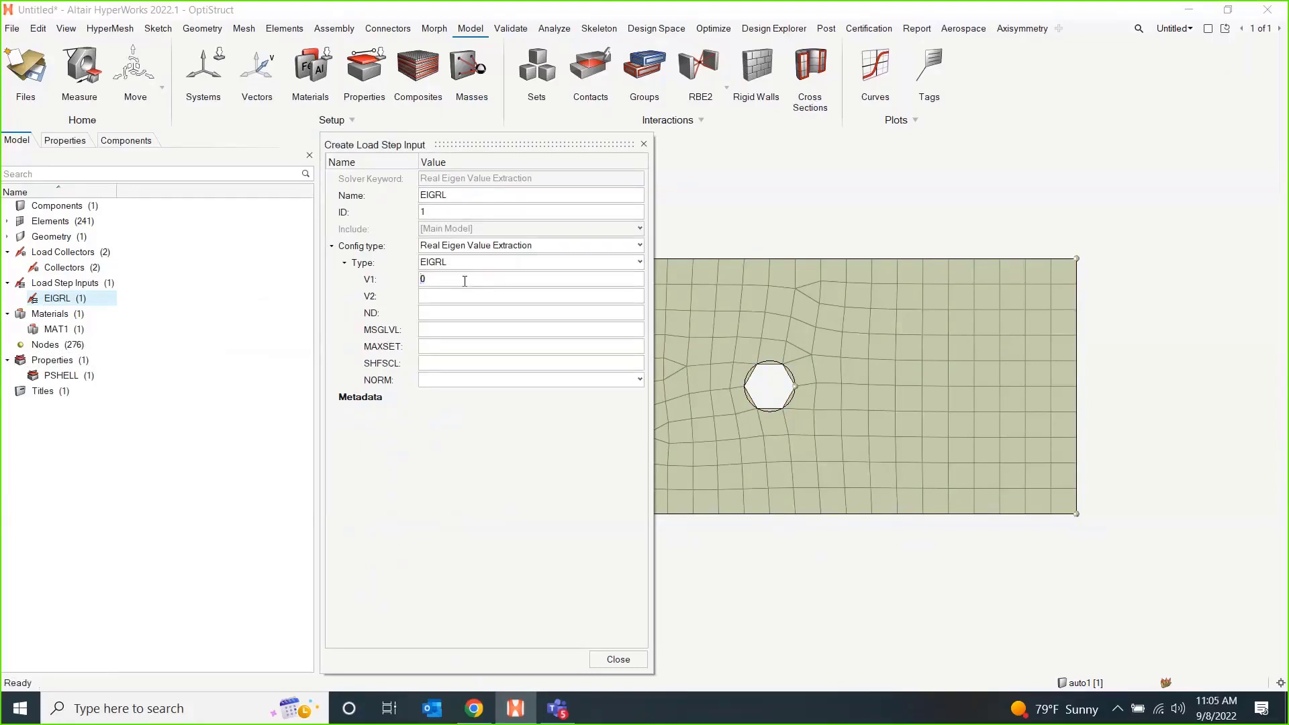
pyautogui.press('Return')
pyautogui.click(447, 301)
pyautogui.click(445, 311)
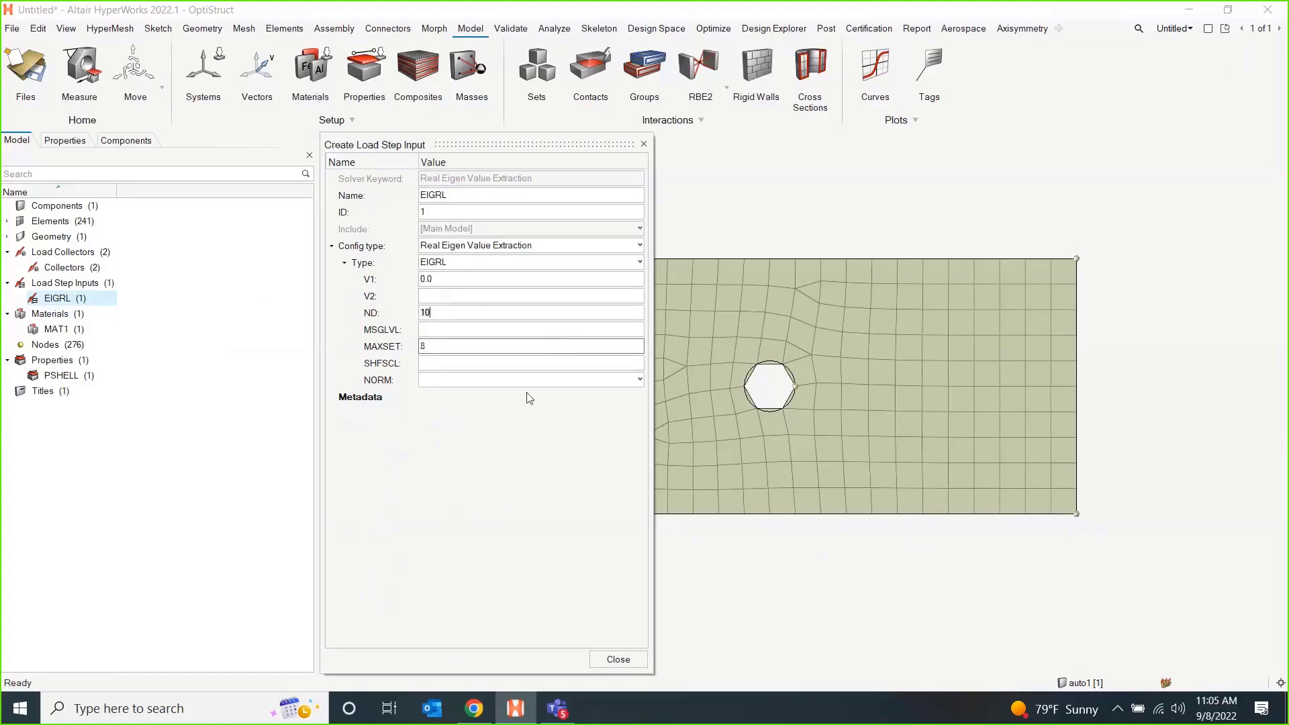
pyautogui.click(471, 347)
pyautogui.click(619, 660)
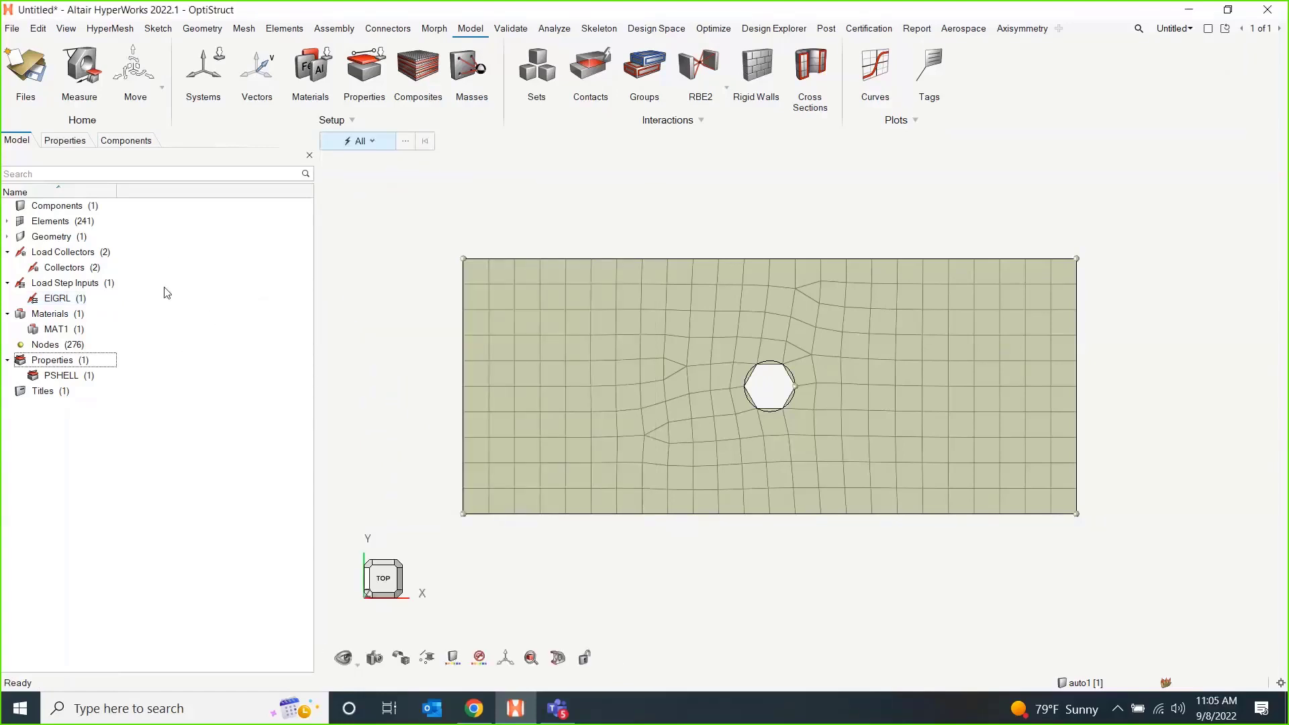
# Create a load step named LinStat, widening its definition window.
pyautogui.rightClick(195, 287)
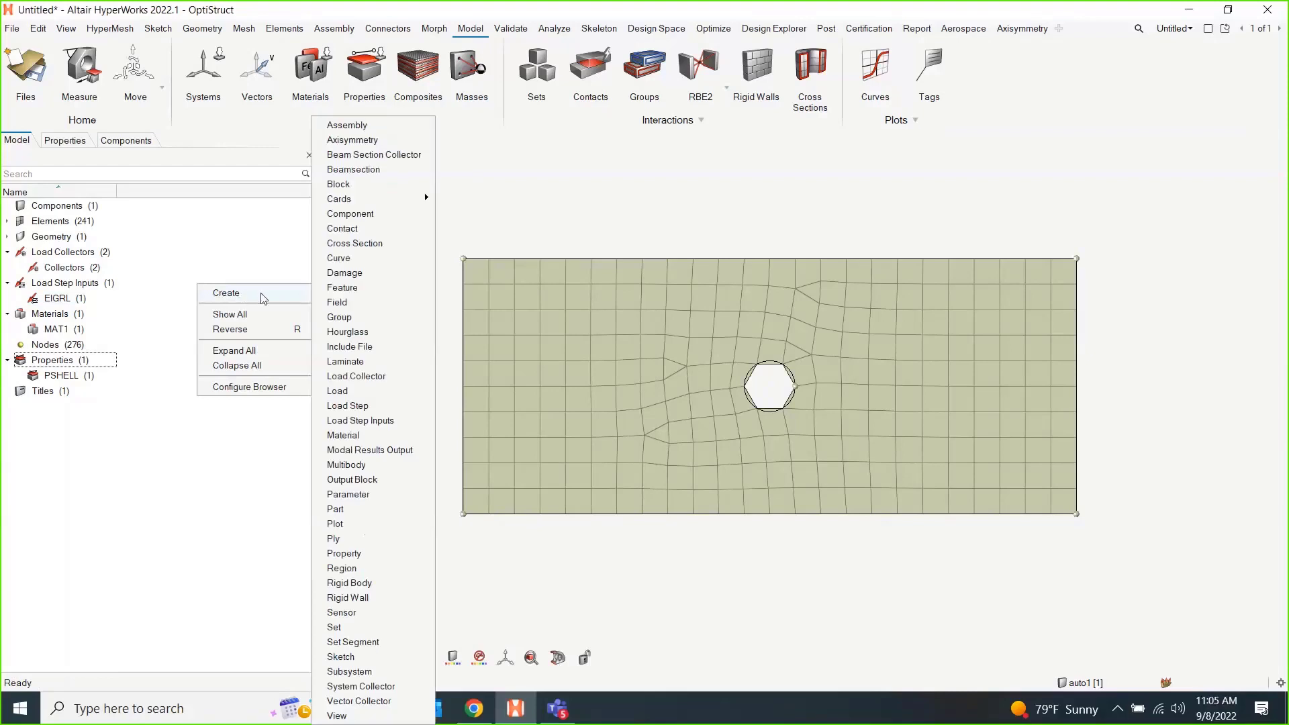
pyautogui.click(368, 407)
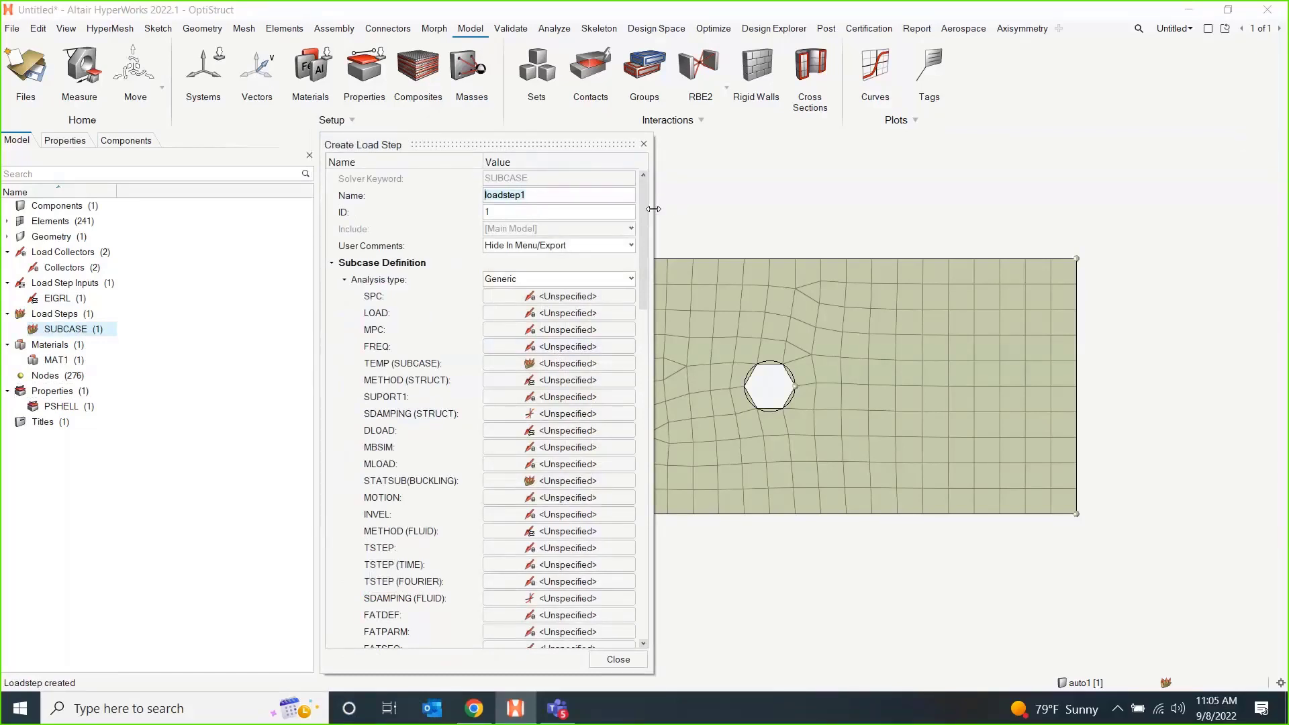
pyautogui.moveTo(654, 209); pyautogui.dragTo(728, 209)
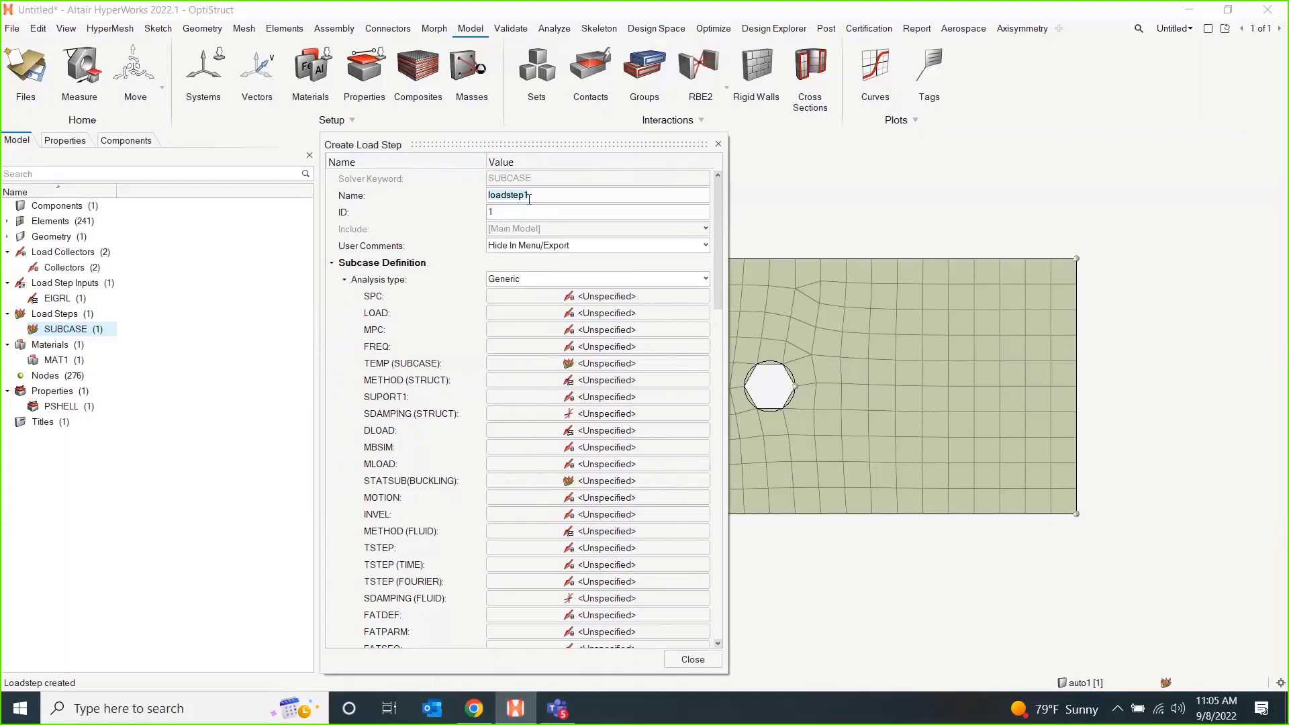
pyautogui.write('LinStat')
# Reference the SPC load collector as SPC and the Load collector as LOAD in the LinStat load step.
pyautogui.click(595, 297)
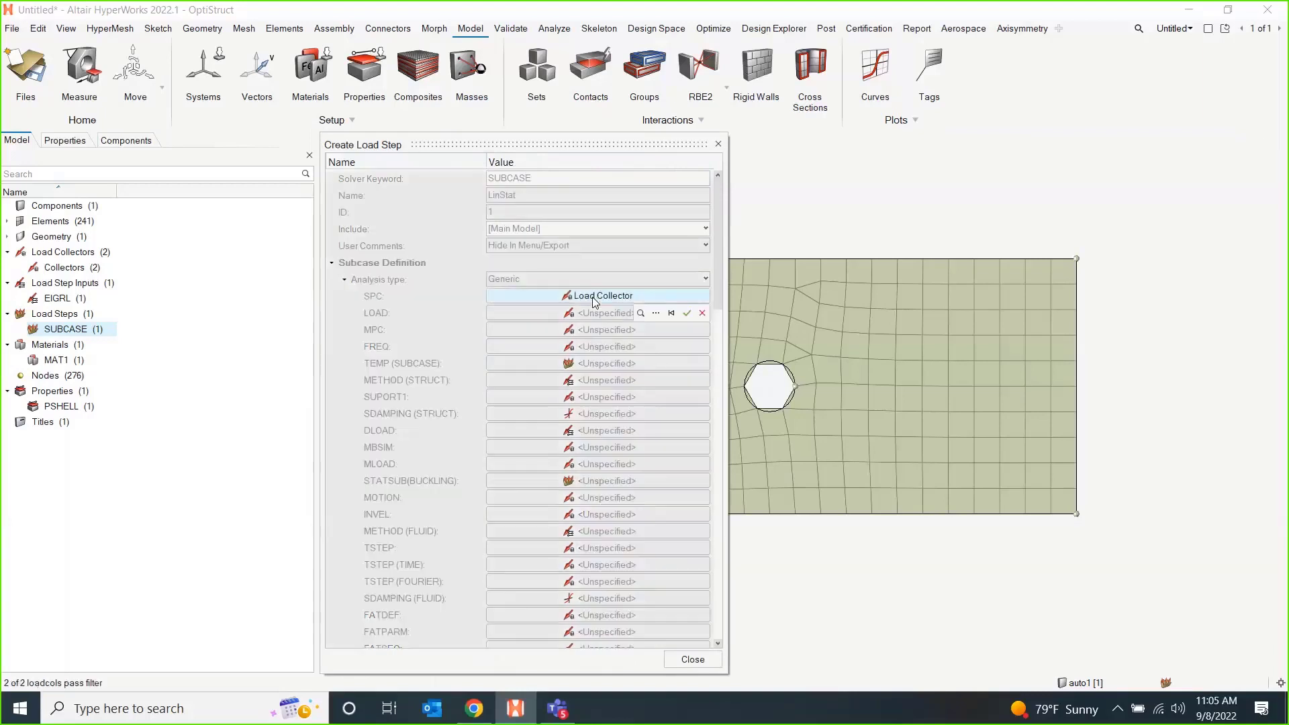
pyautogui.click(656, 313)
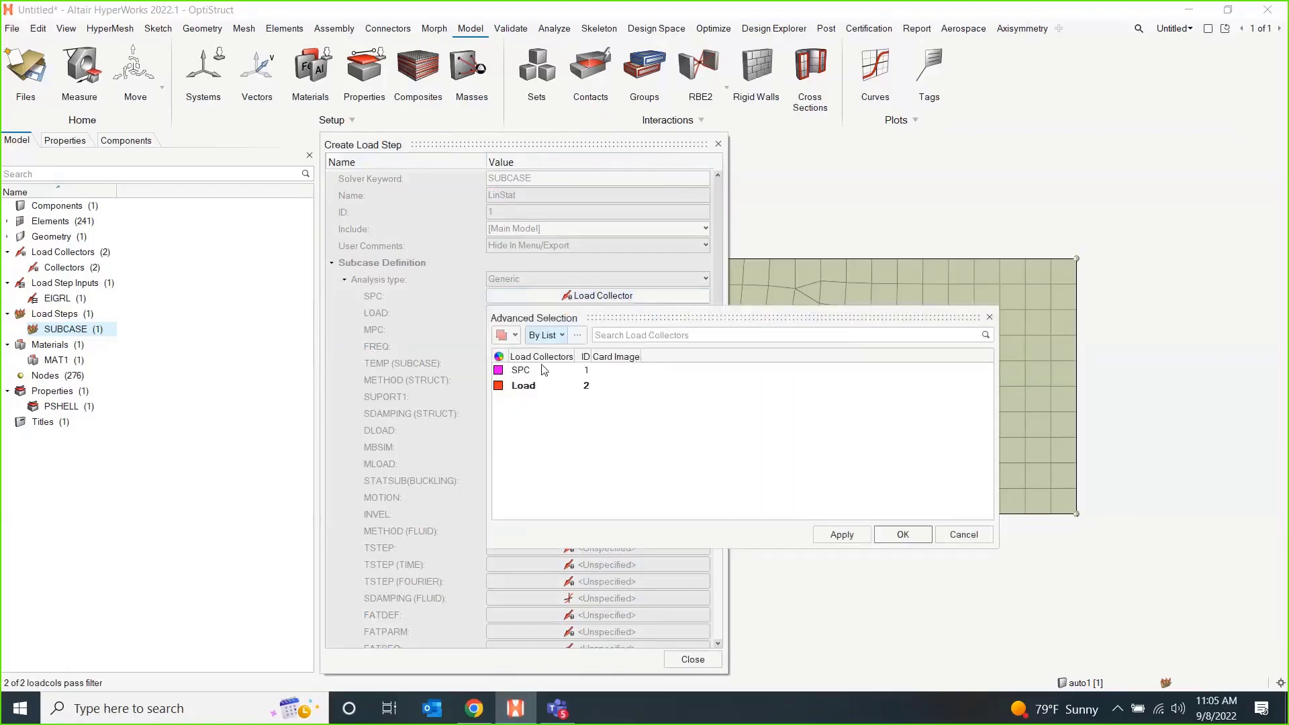
pyautogui.click(544, 370)
pyautogui.click(901, 534)
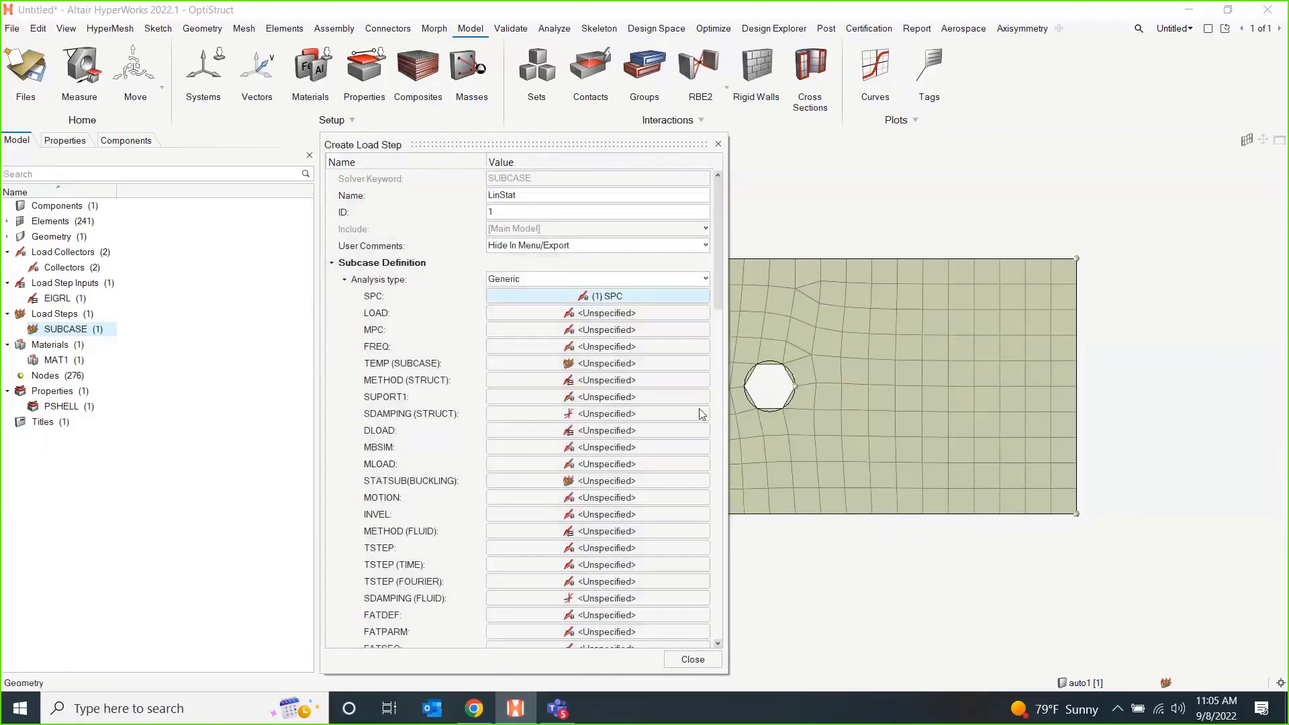
pyautogui.click(605, 313)
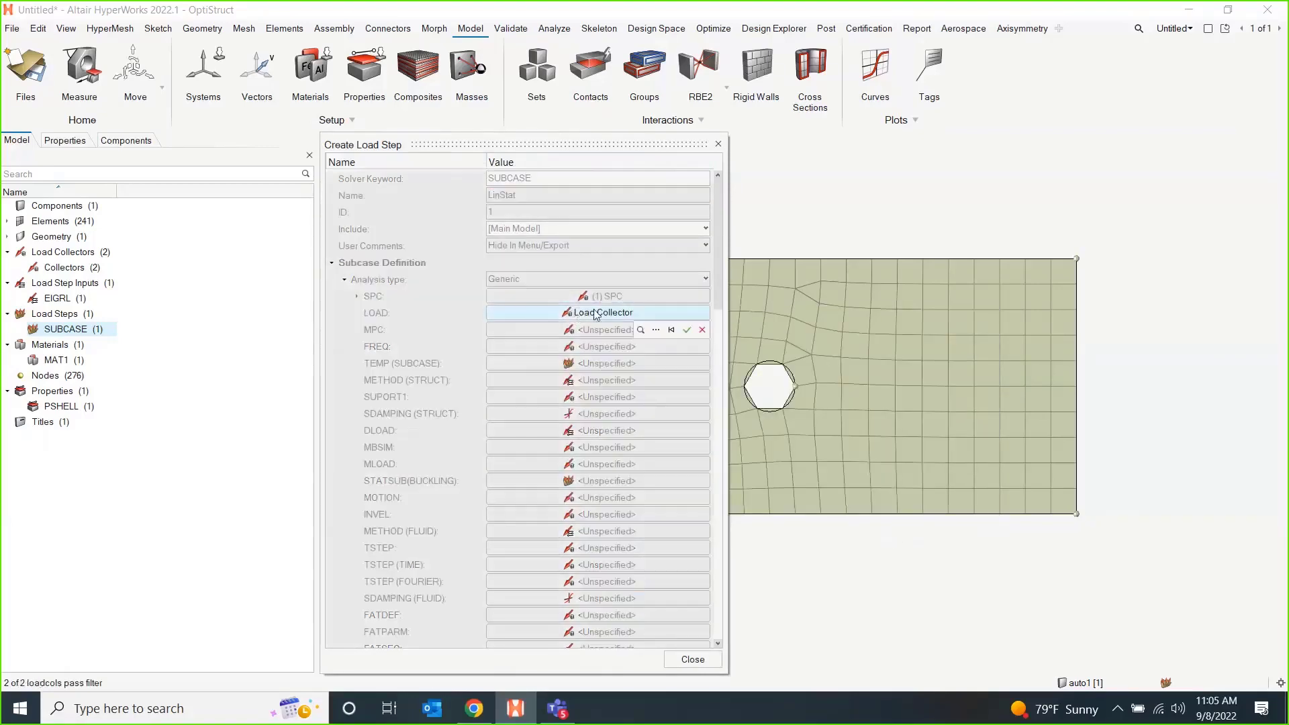
pyautogui.click(658, 330)
pyautogui.click(529, 404)
pyautogui.click(903, 552)
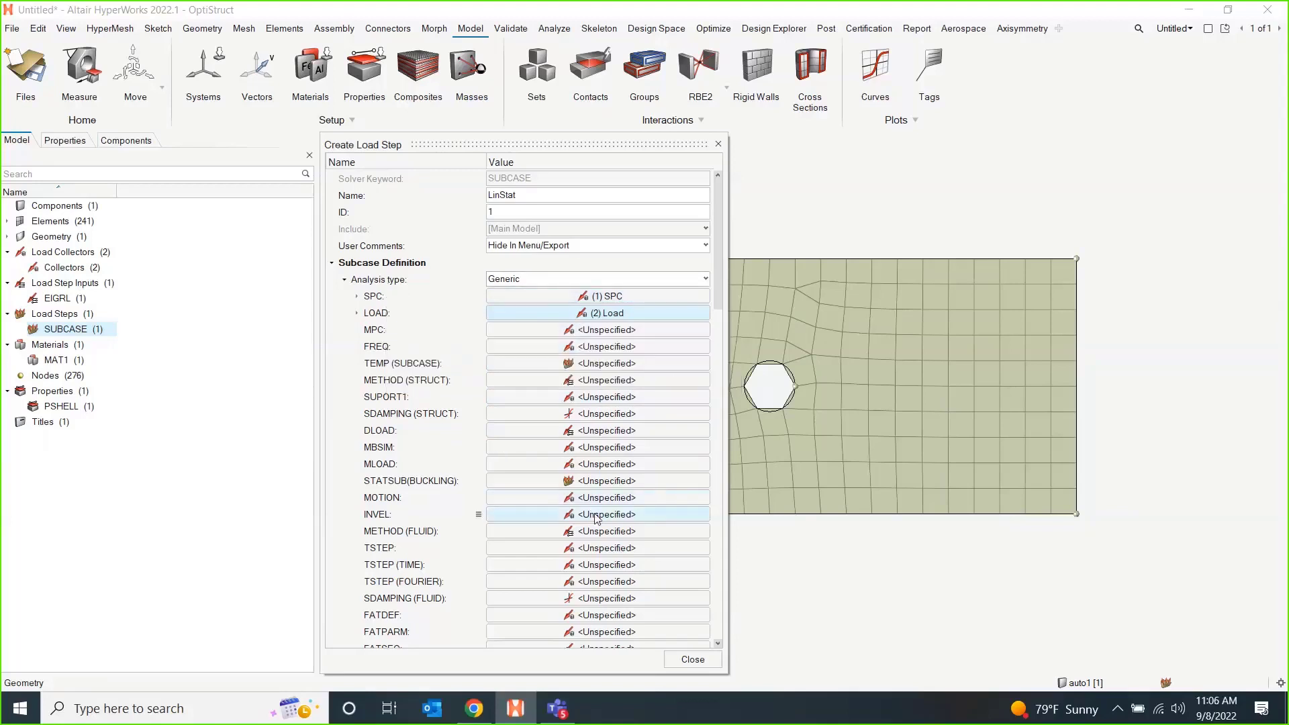
# Close the LinStat definition and create a load step named FreeFree with the Normal modes analysis type.
pyautogui.click(693, 660)
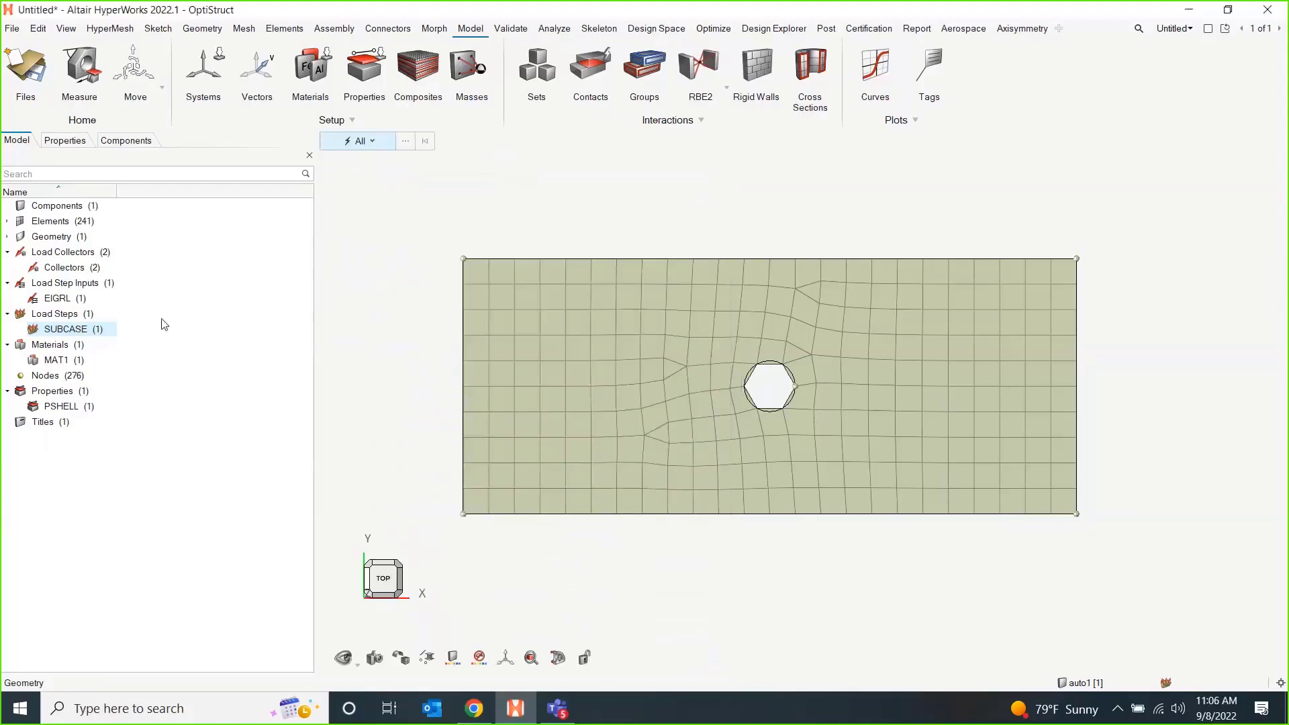
pyautogui.rightClick(194, 332)
pyautogui.moveTo(235, 339)
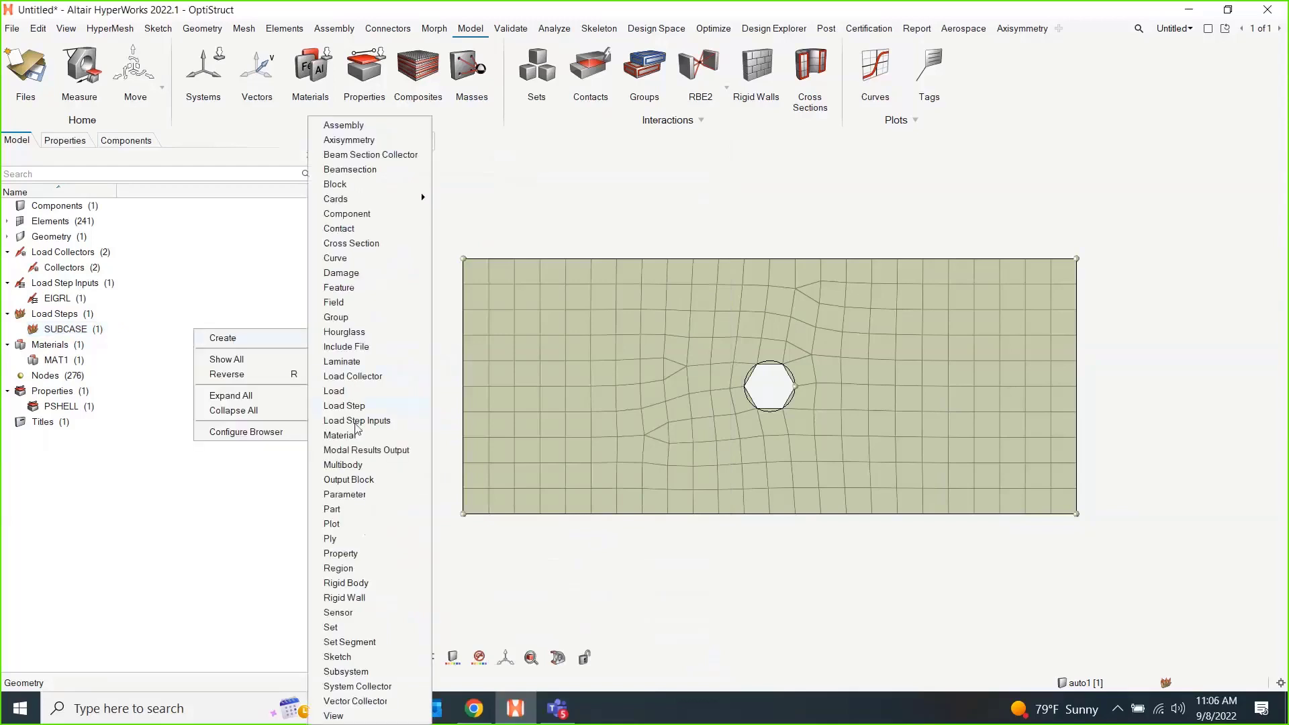
pyautogui.click(371, 405)
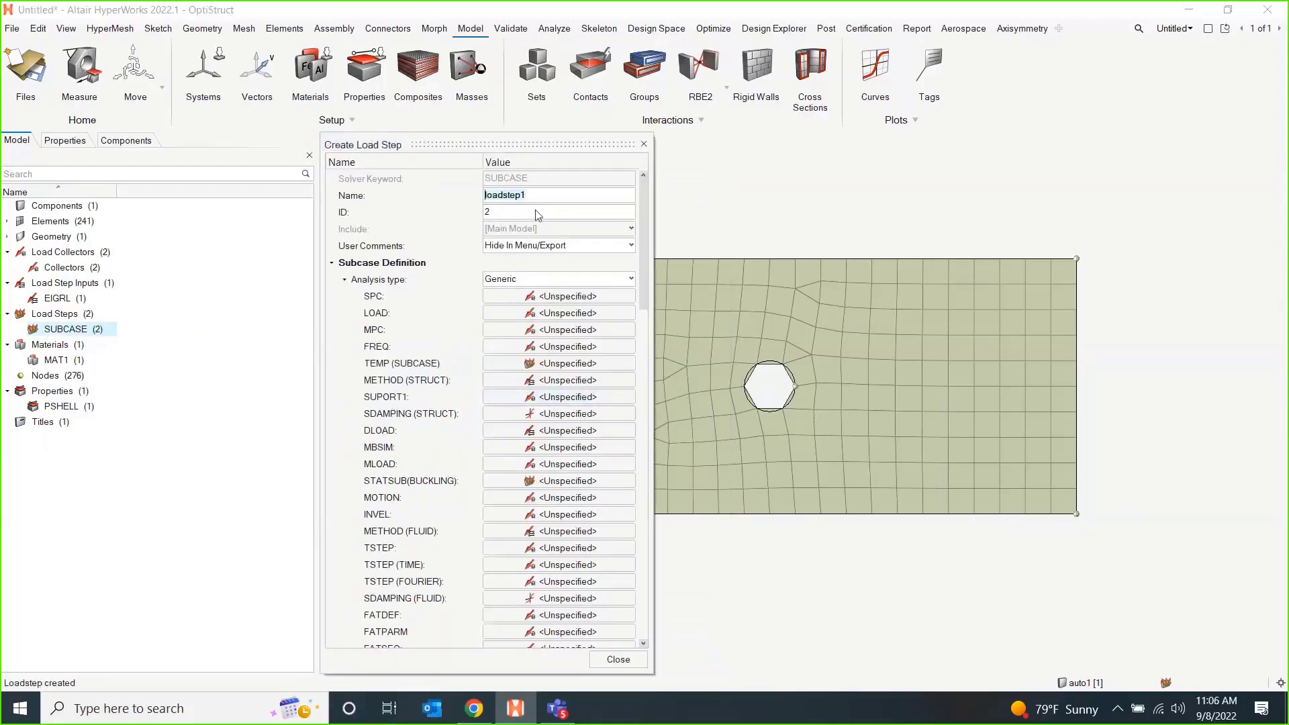
pyautogui.write('FreeFree')
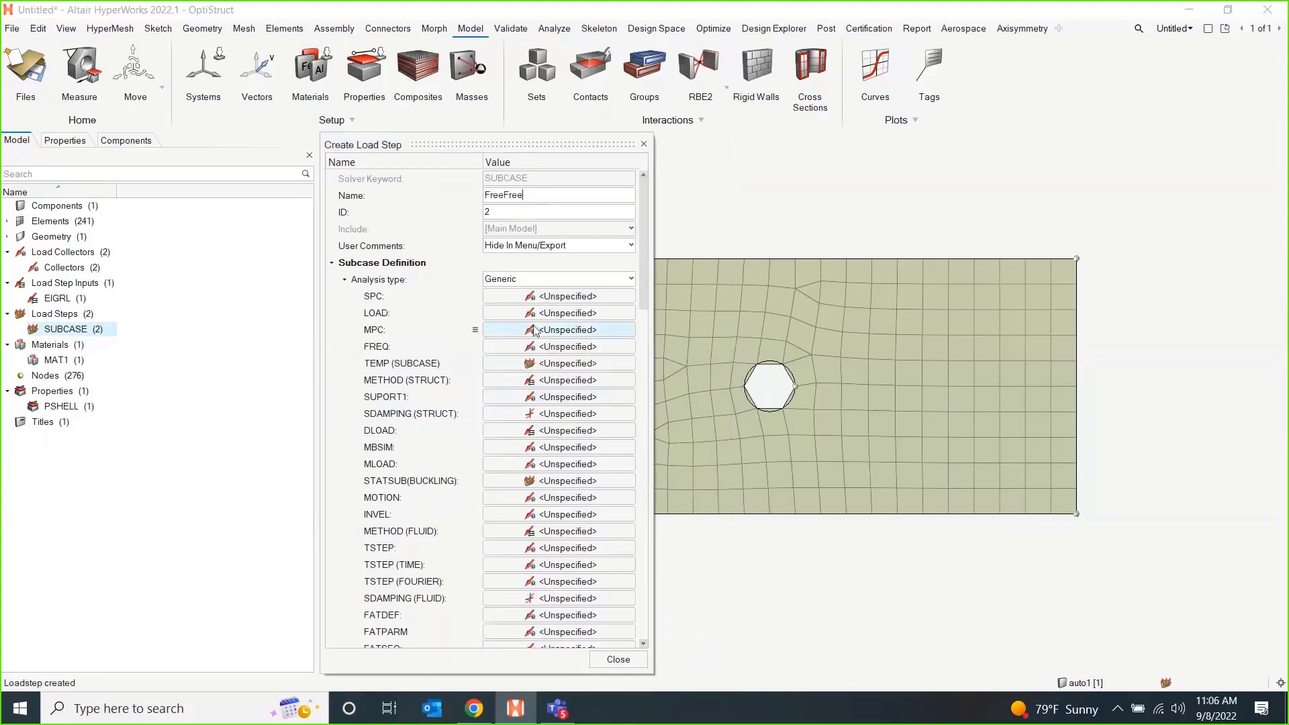
pyautogui.click(571, 281)
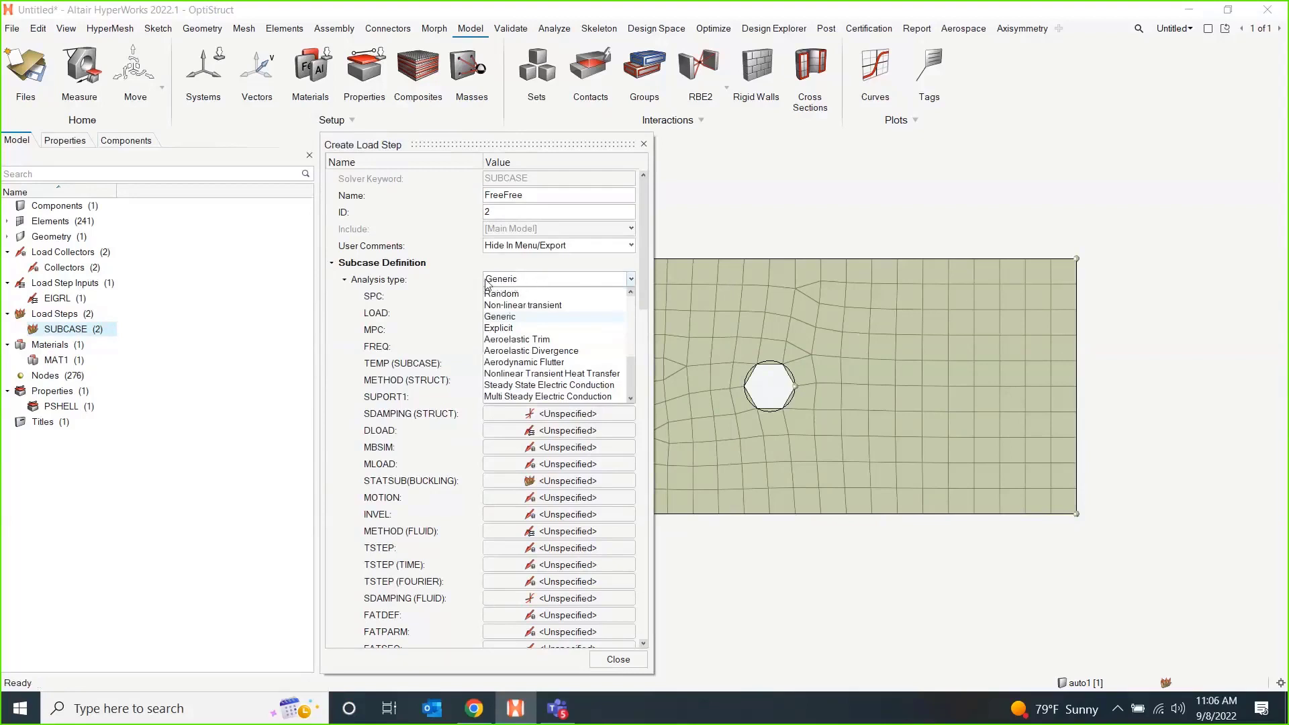
pyautogui.scroll(4, 530, 346)
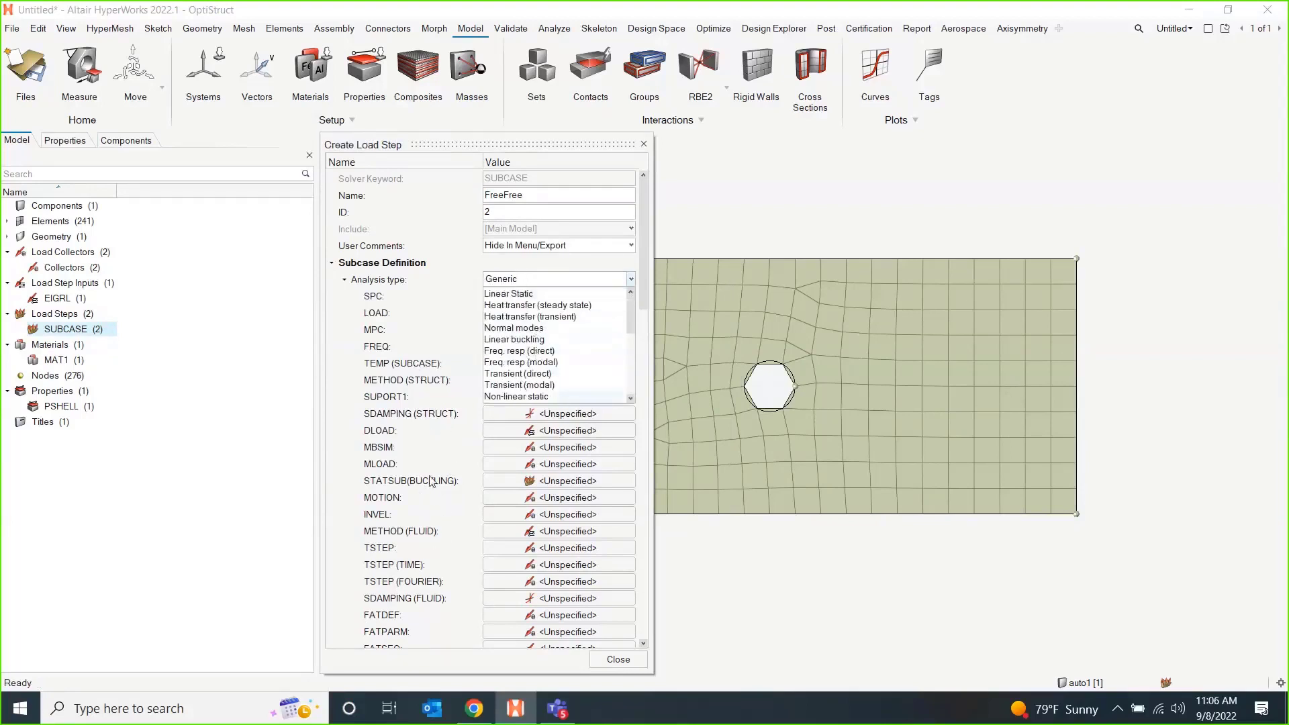
pyautogui.click(526, 329)
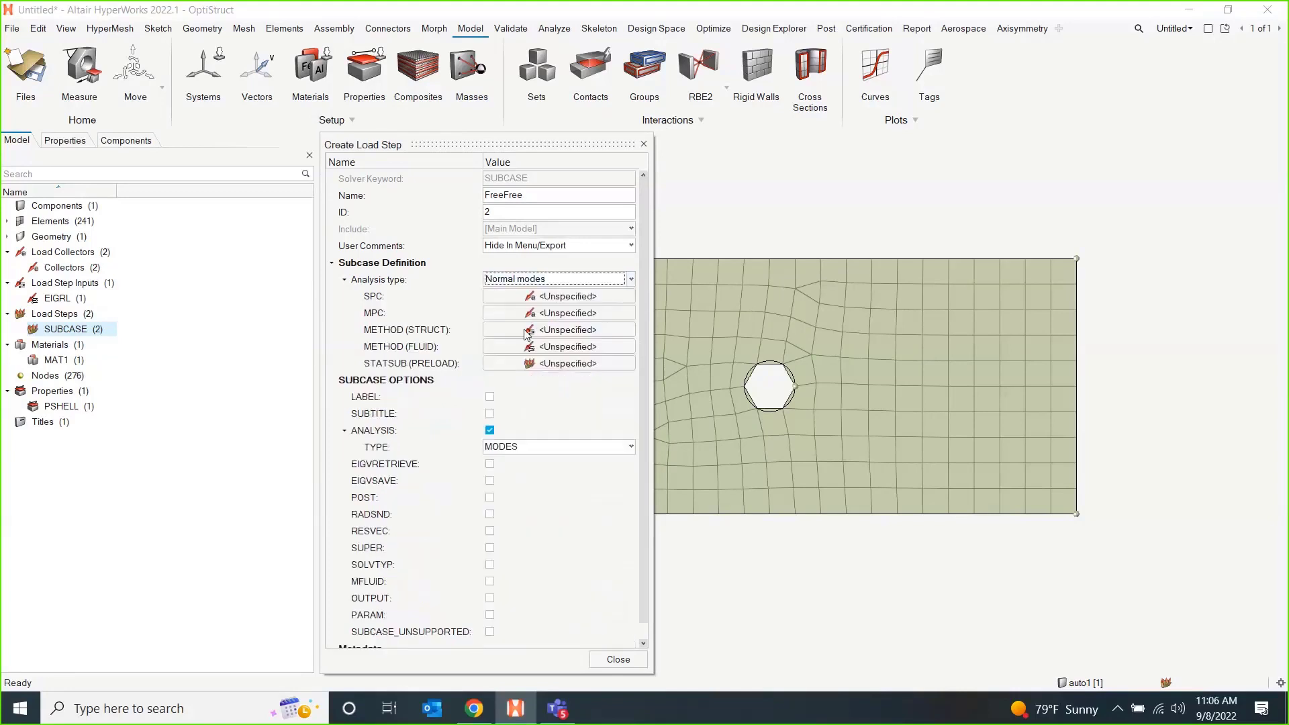
# Reference the EIGRL load step input as METHOD (STRUCT) in the FreeFree load step and close its definition.
pyautogui.click(557, 297)
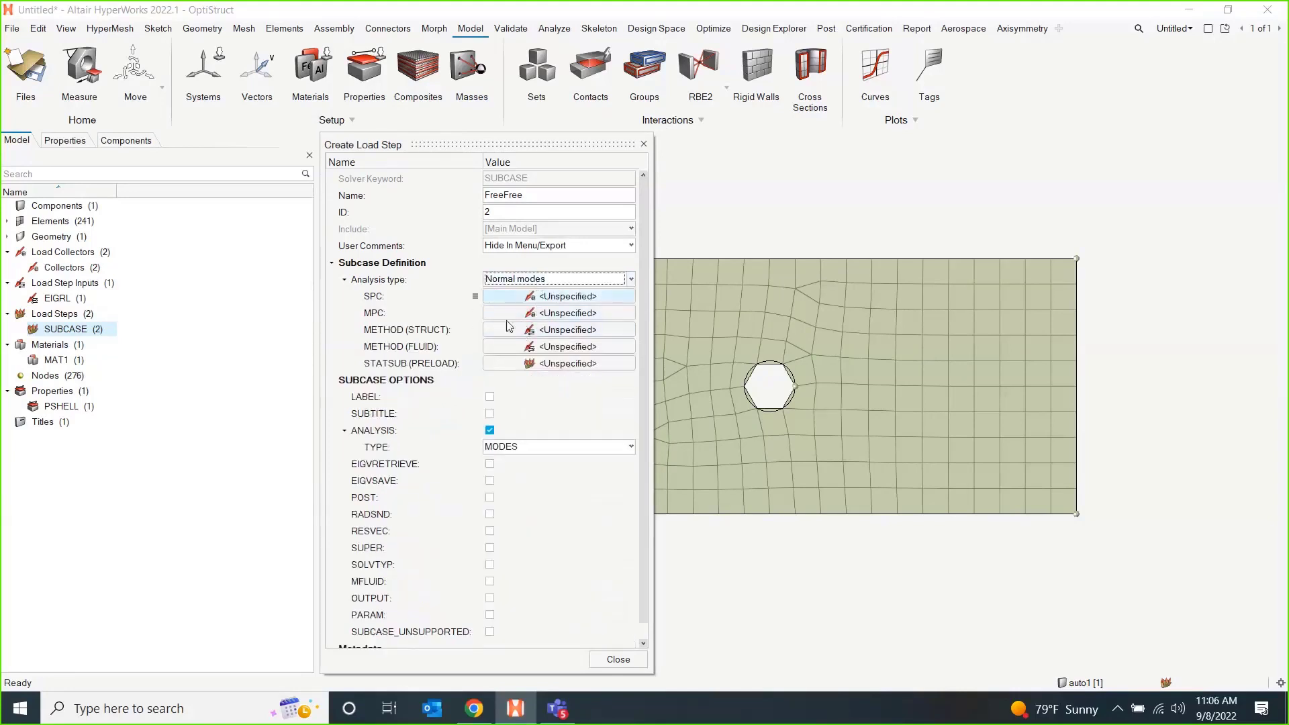
pyautogui.click(549, 330)
pyautogui.click(581, 346)
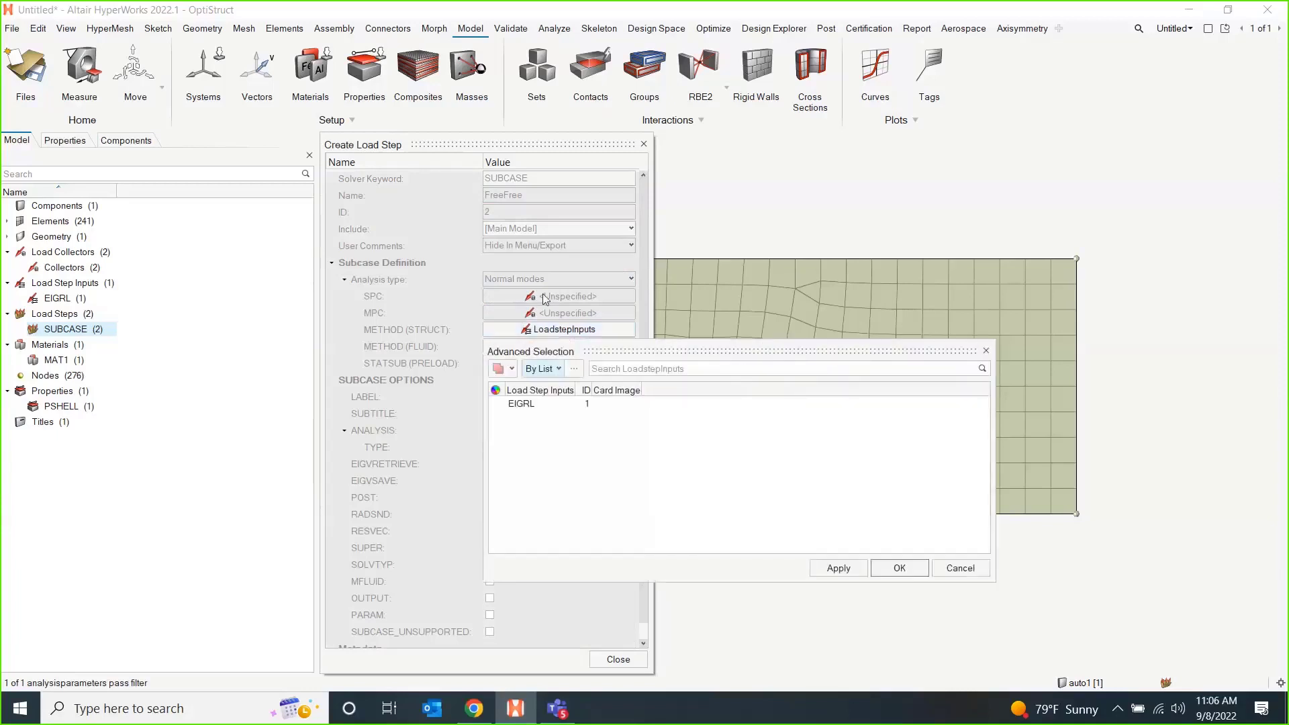
pyautogui.click(545, 404)
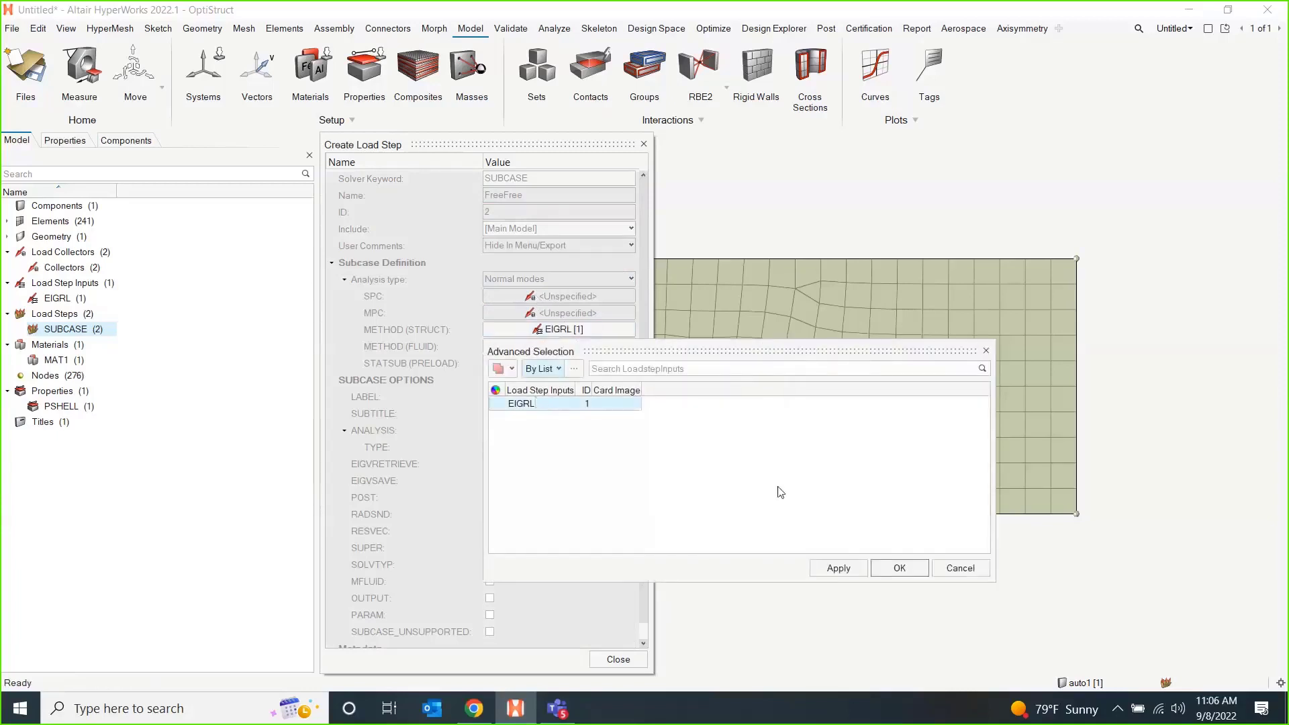
pyautogui.click(906, 574)
pyautogui.click(618, 659)
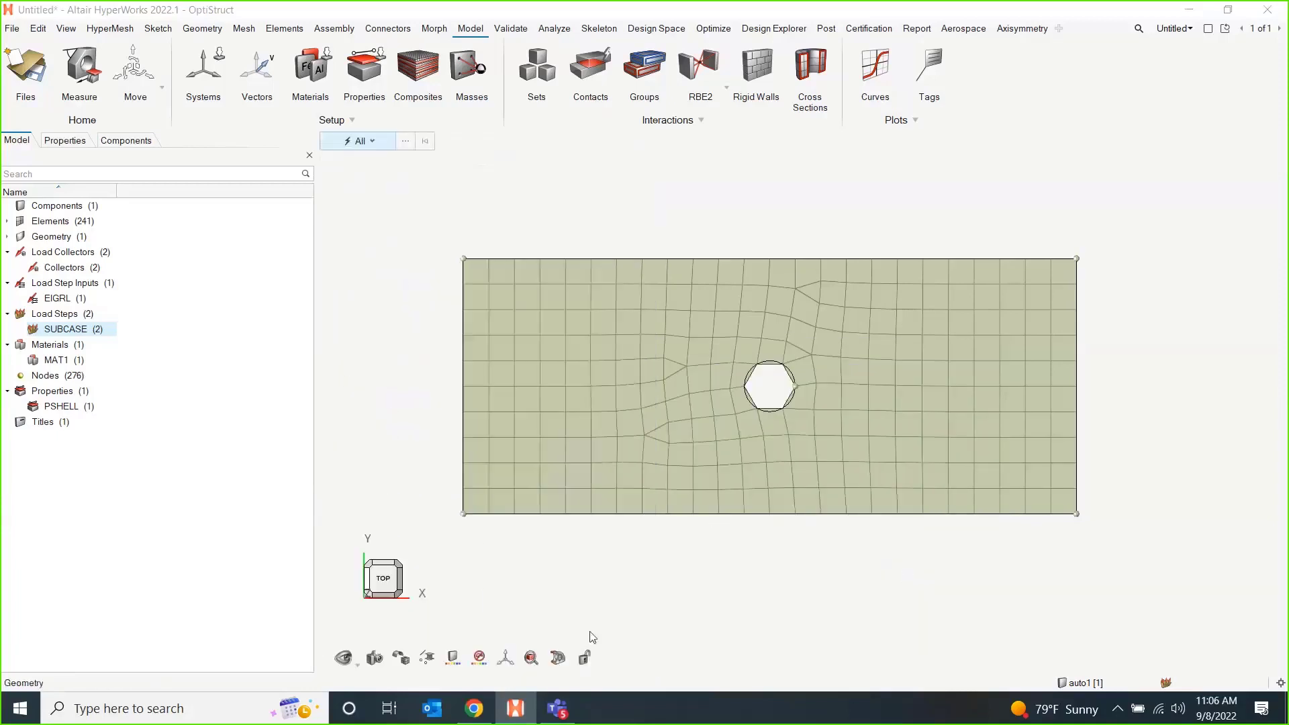
# Create a load step named ModalConst with the Normal modes analysis type.
pyautogui.rightClick(217, 342)
pyautogui.moveTo(315, 346)
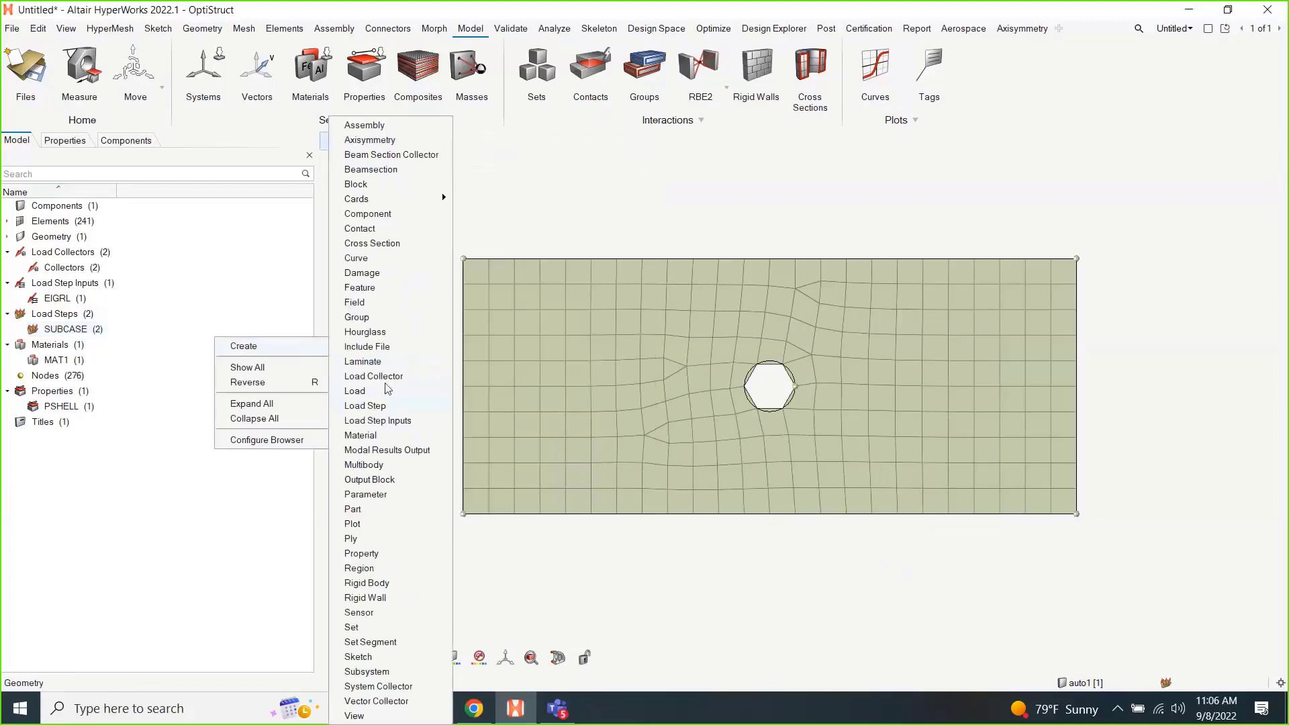
pyautogui.click(384, 409)
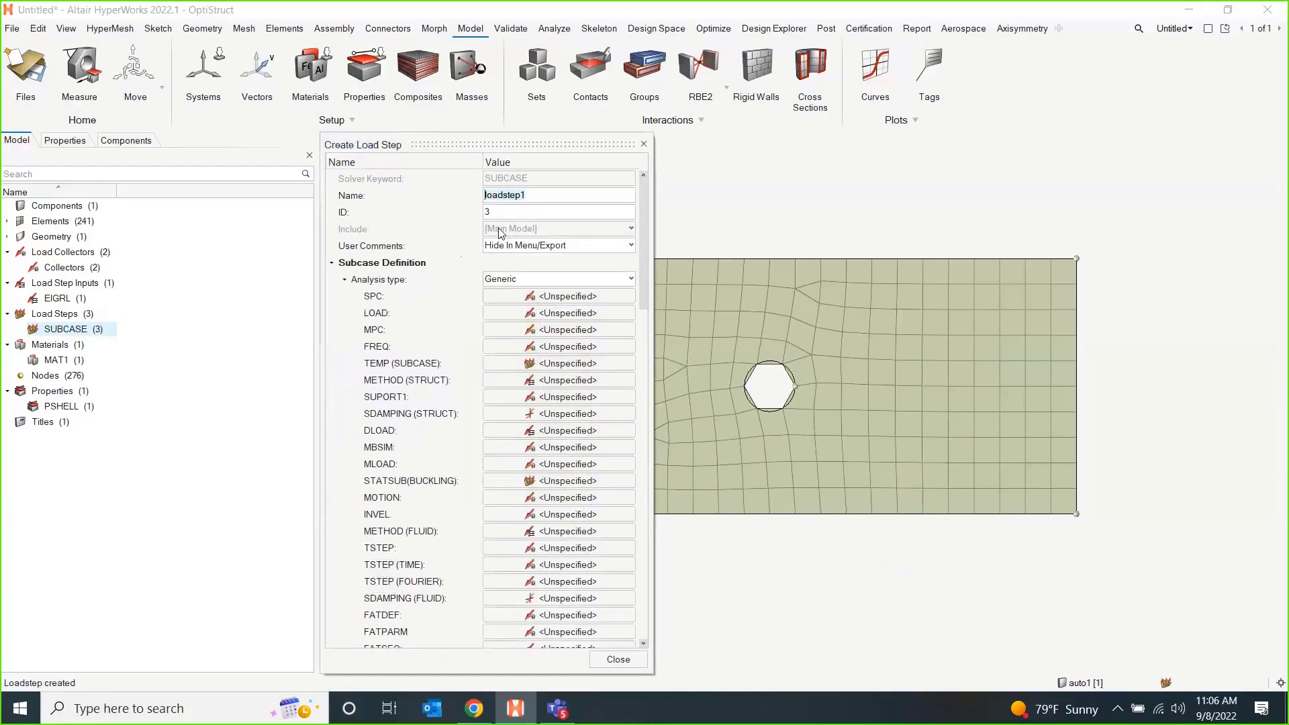
pyautogui.write('ModalConst')
pyautogui.click(555, 279)
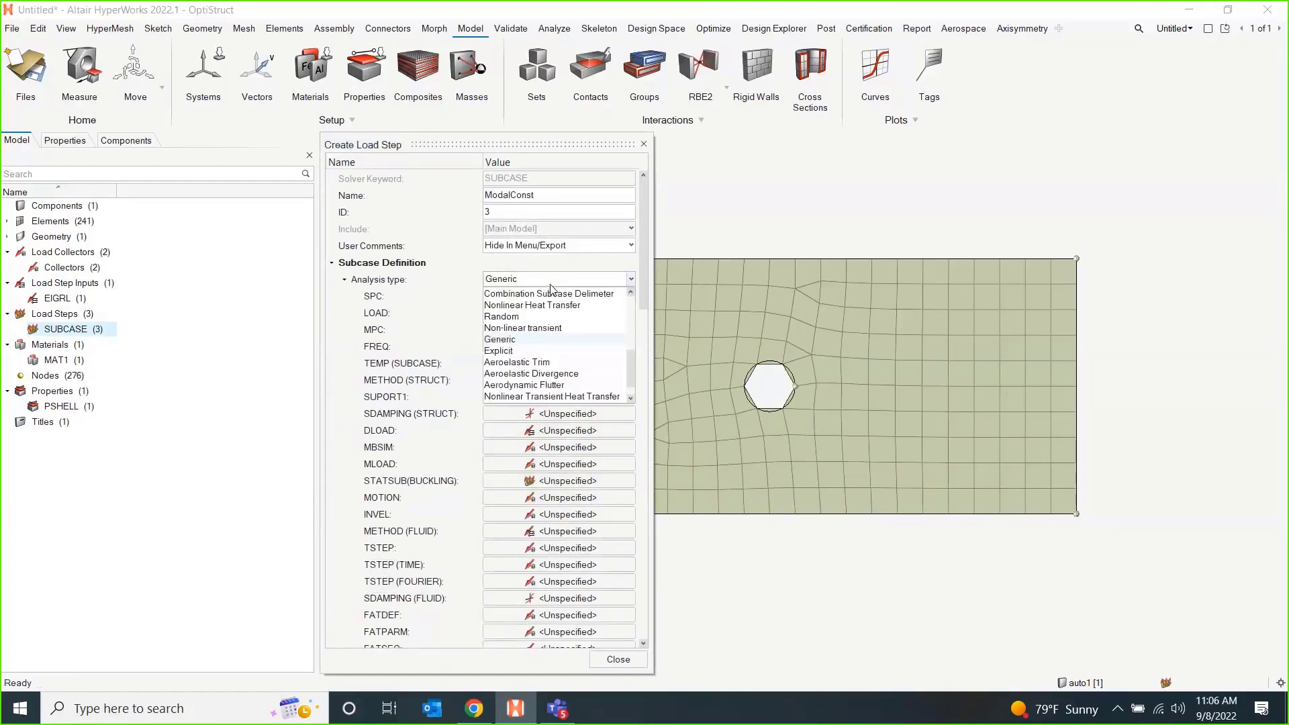
pyautogui.click(527, 333)
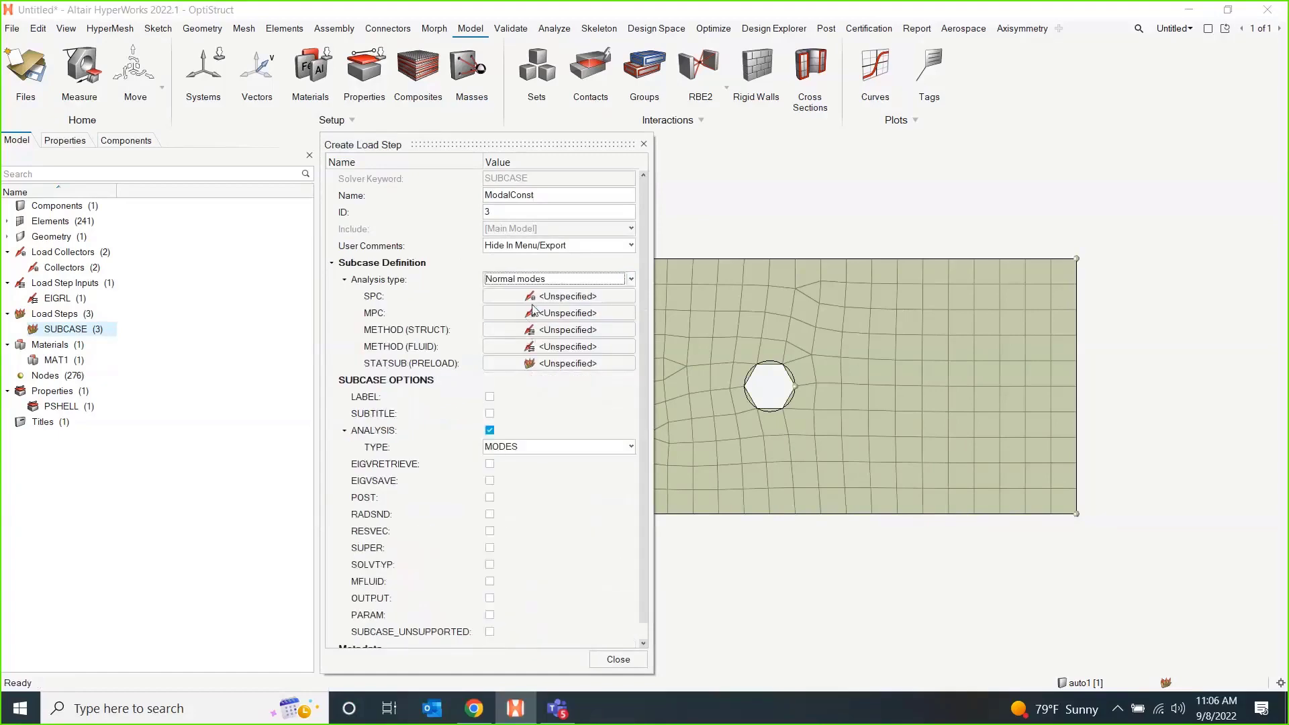
# Reference the SPC load collector as SPC in the ModalConst load step.
pyautogui.click(540, 299)
pyautogui.click(566, 313)
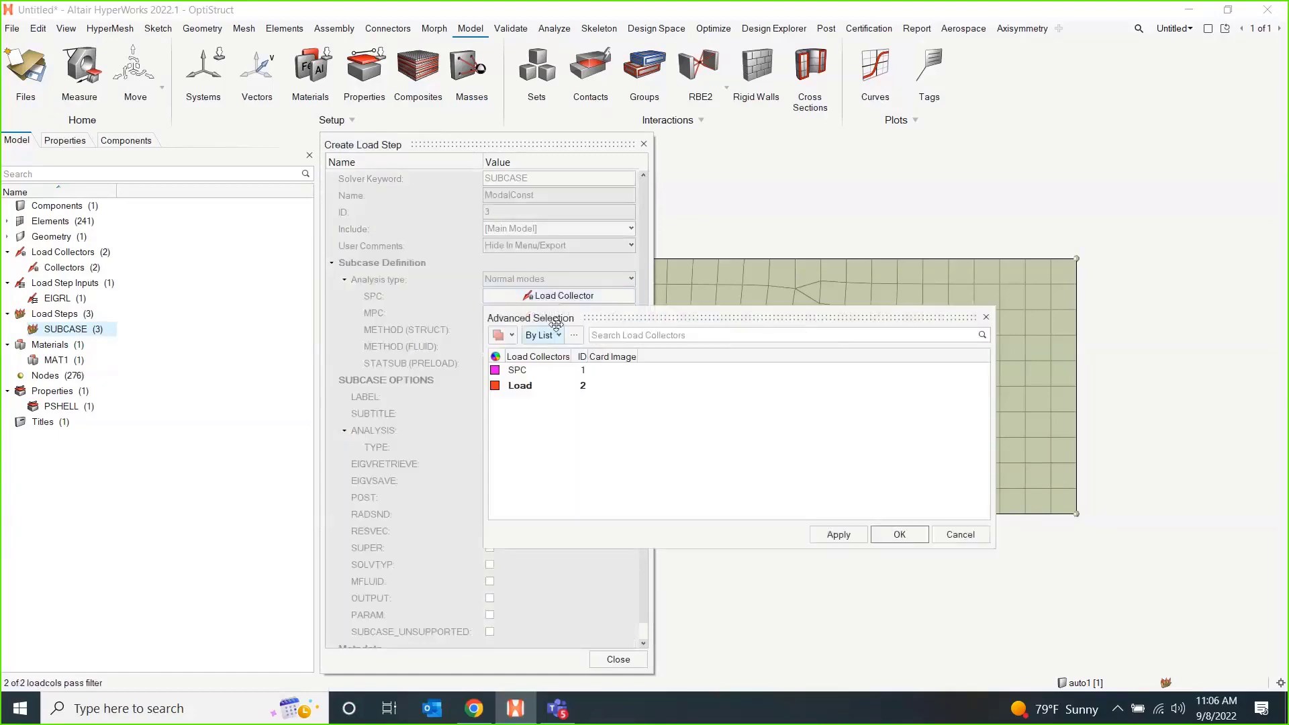
pyautogui.click(533, 374)
pyautogui.click(900, 535)
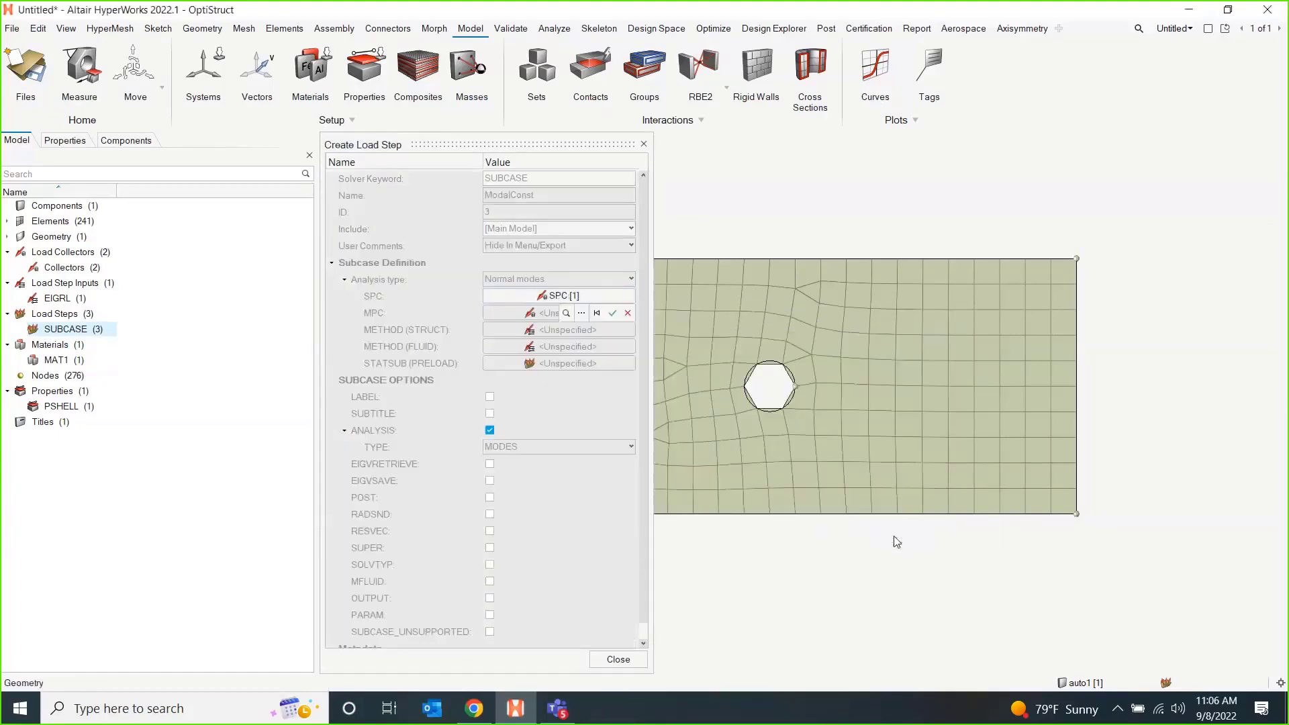
# Reference the EIGRL load step input as METHOD (STRUCT) in the ModalConst load step and close its definition.
pyautogui.click(562, 330)
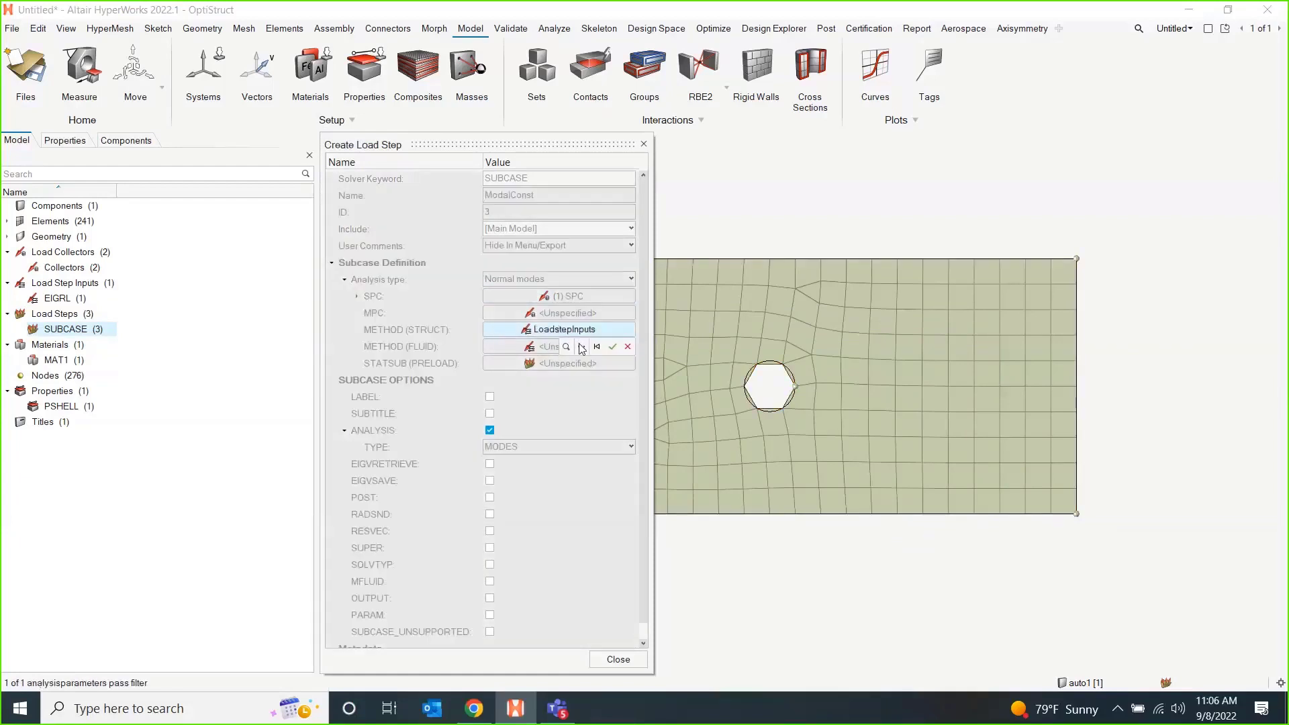
pyautogui.click(579, 340)
pyautogui.click(534, 405)
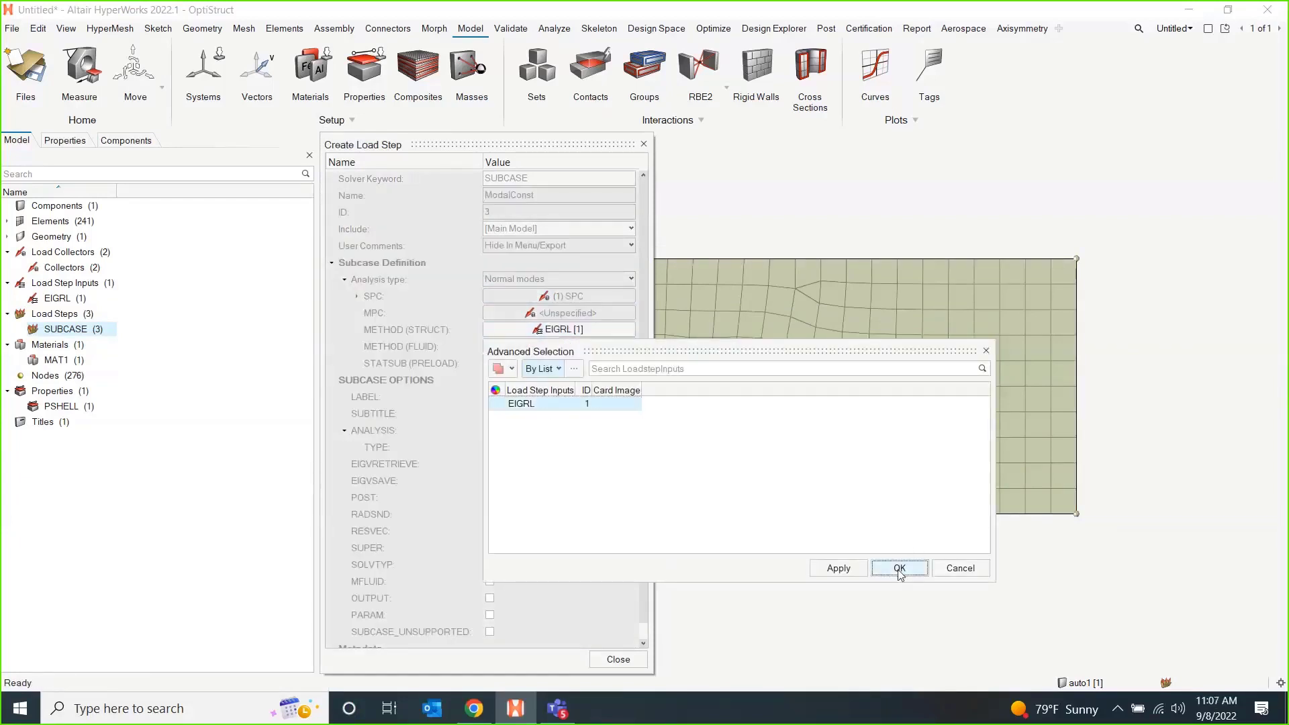
pyautogui.click(898, 568)
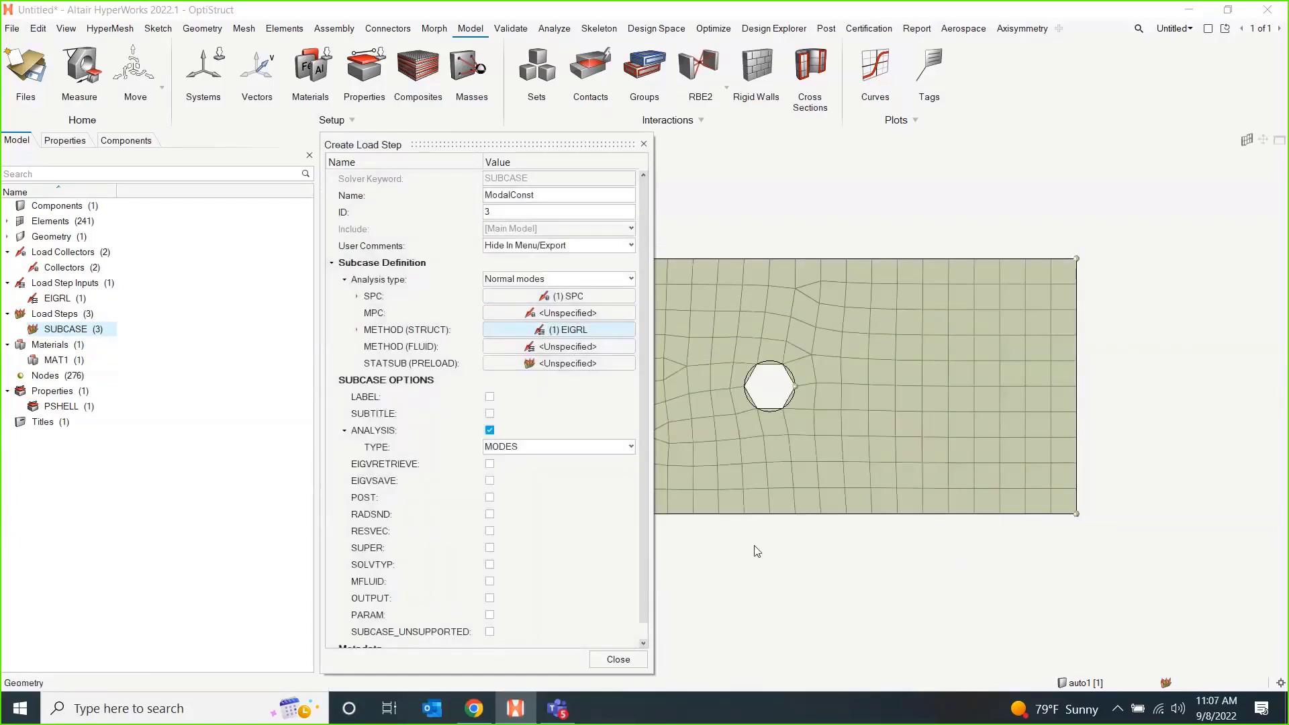
pyautogui.click(617, 659)
# Create a load step named LinBuck with the Linear buckling analysis type.
pyautogui.rightClick(205, 351)
pyautogui.moveTo(247, 356)
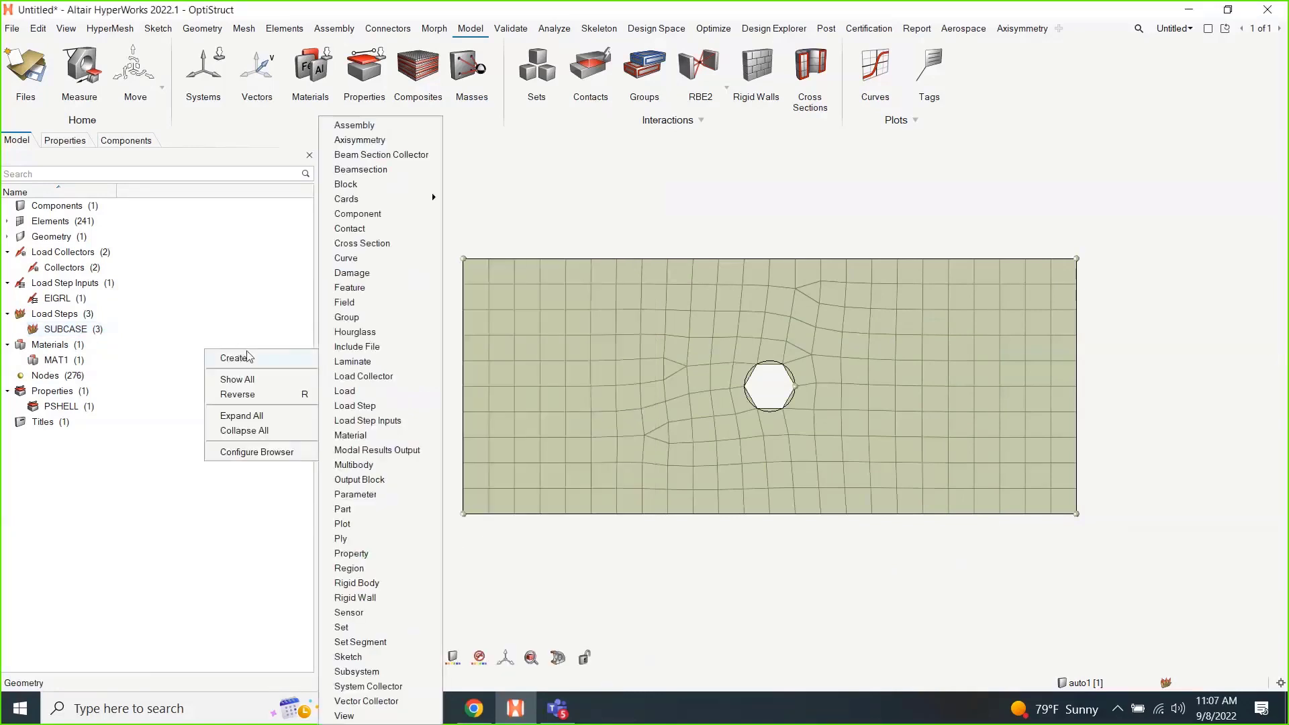
pyautogui.click(374, 409)
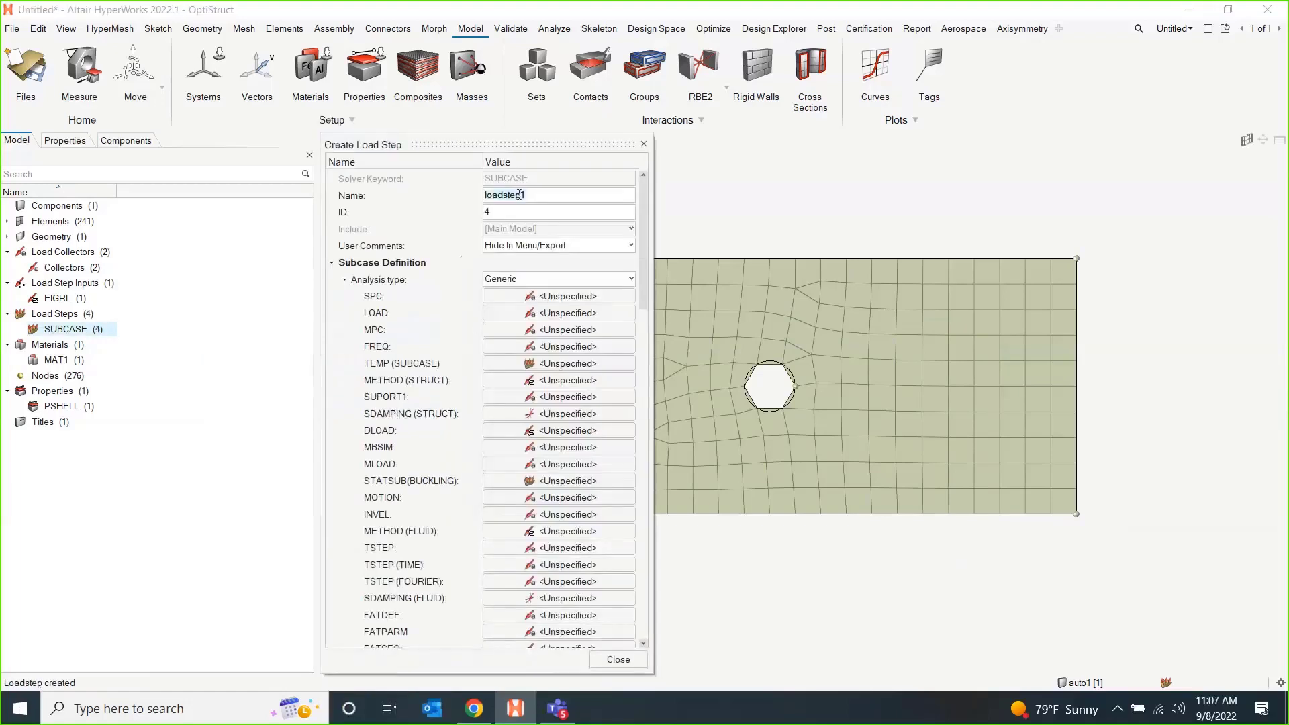
pyautogui.write('LinBuck')
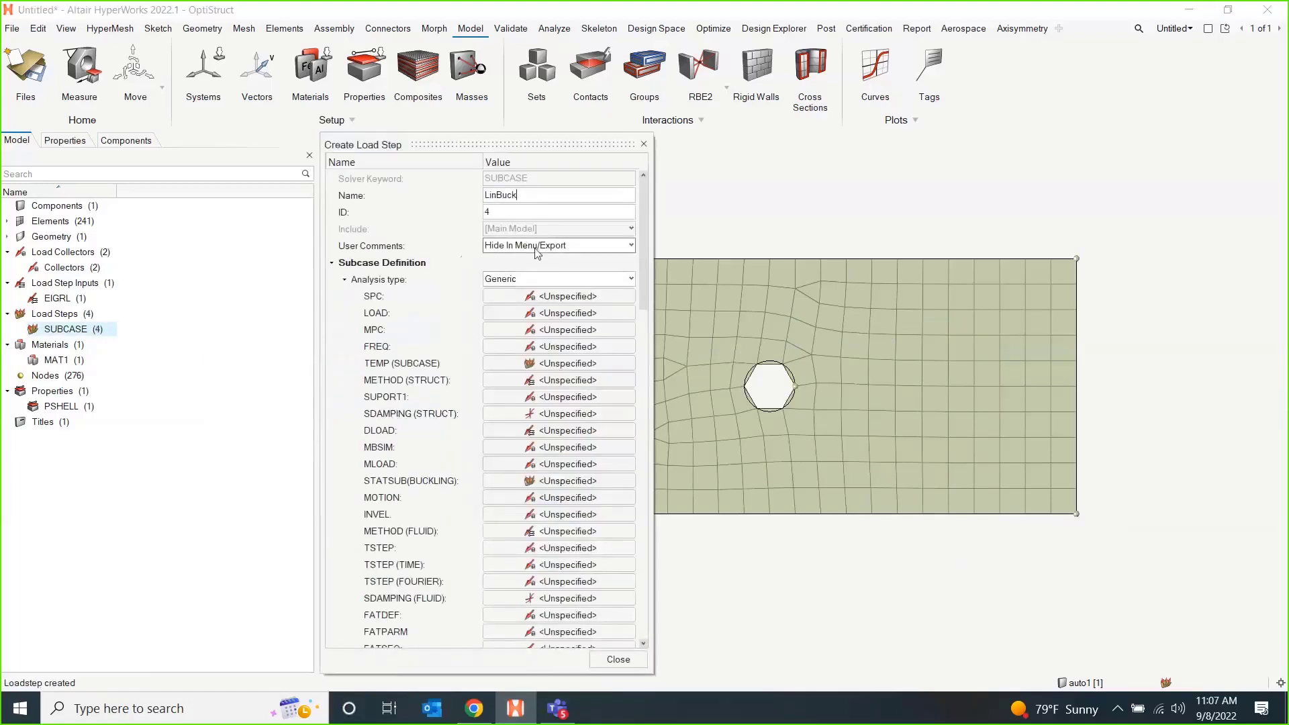
pyautogui.click(555, 278)
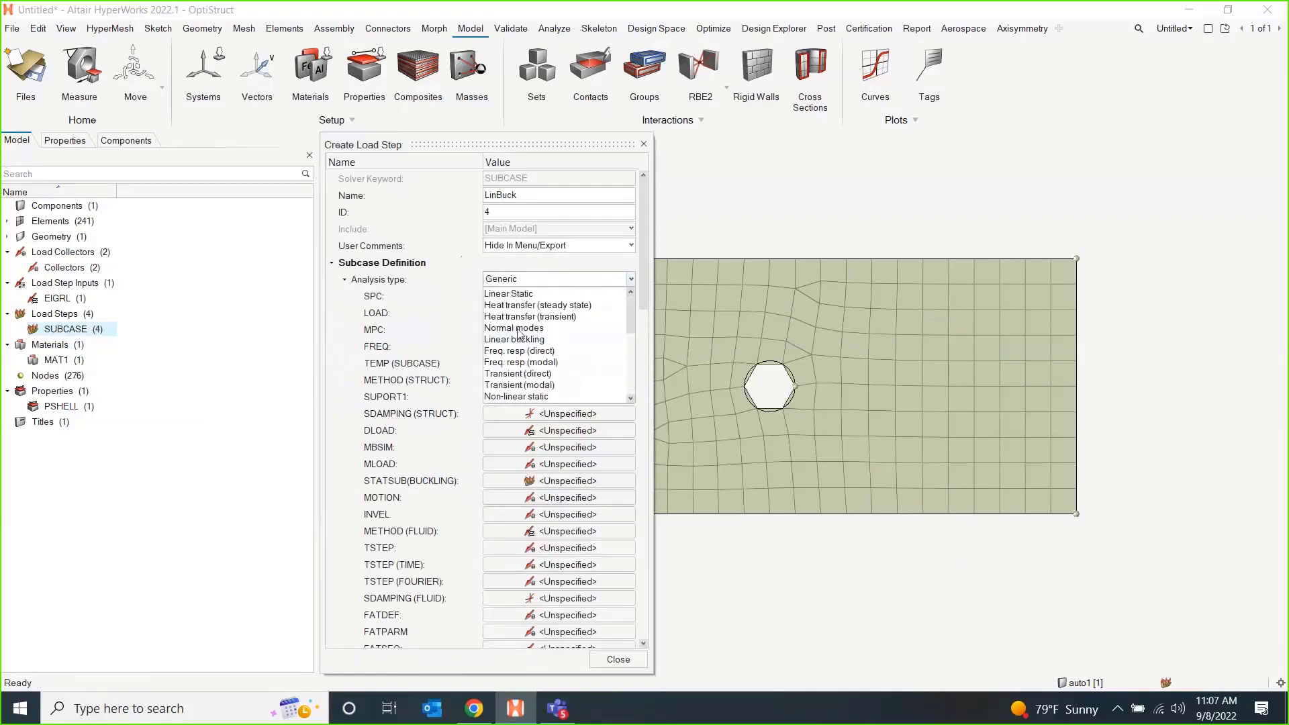
pyautogui.click(508, 340)
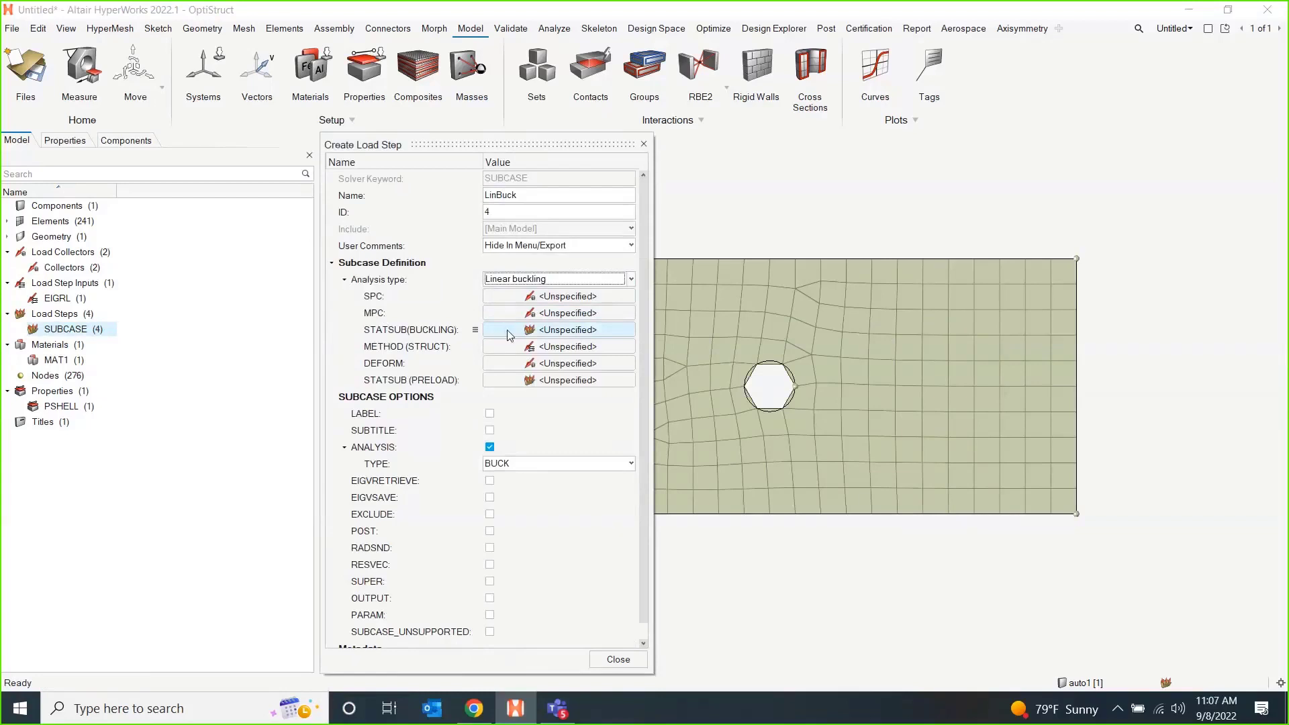
# Reference the LinStat load step as STATSUB(BUCKLING) in the LinBuck load step.
pyautogui.moveTo(412, 335)
pyautogui.click(545, 330)
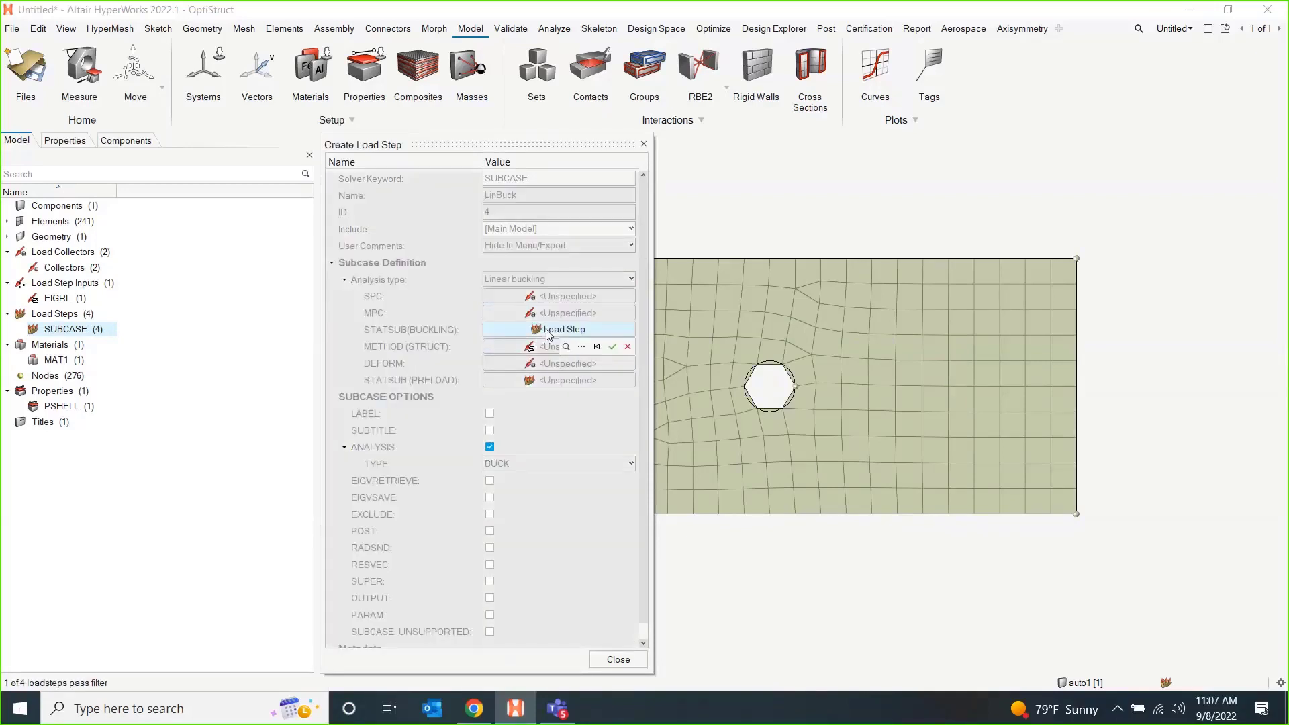
pyautogui.click(582, 346)
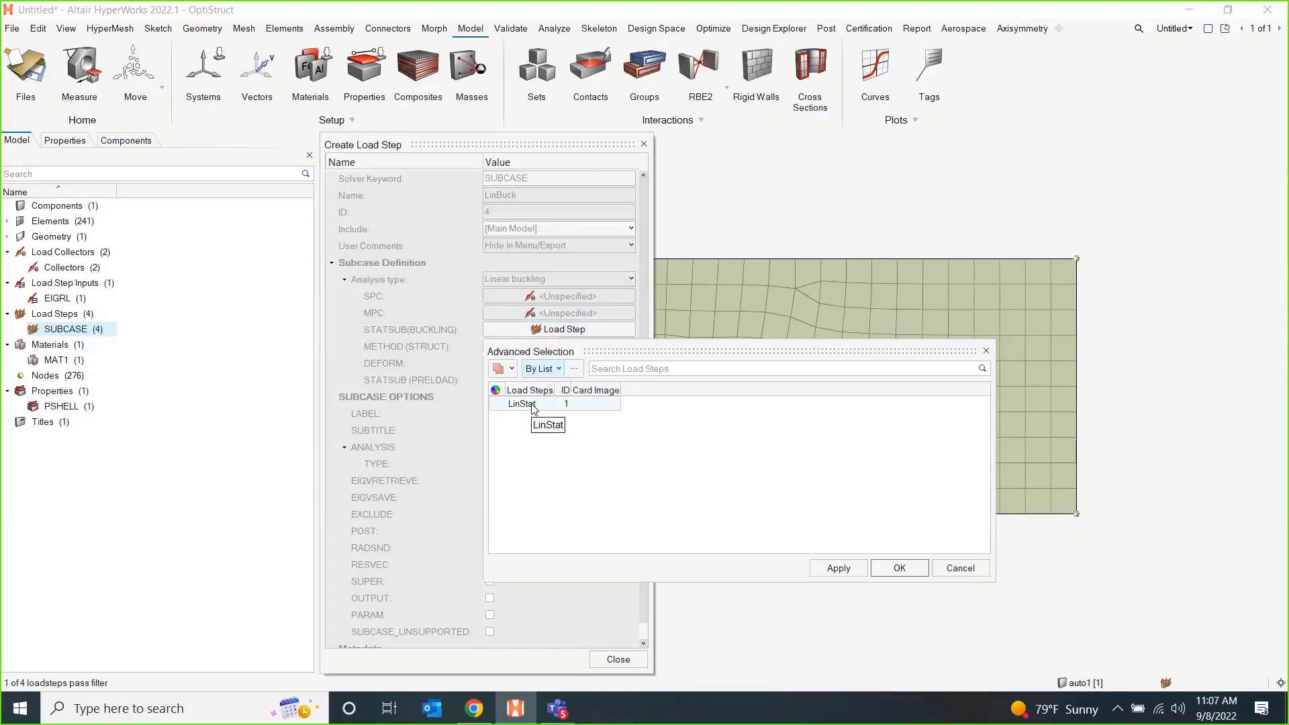
pyautogui.click(534, 405)
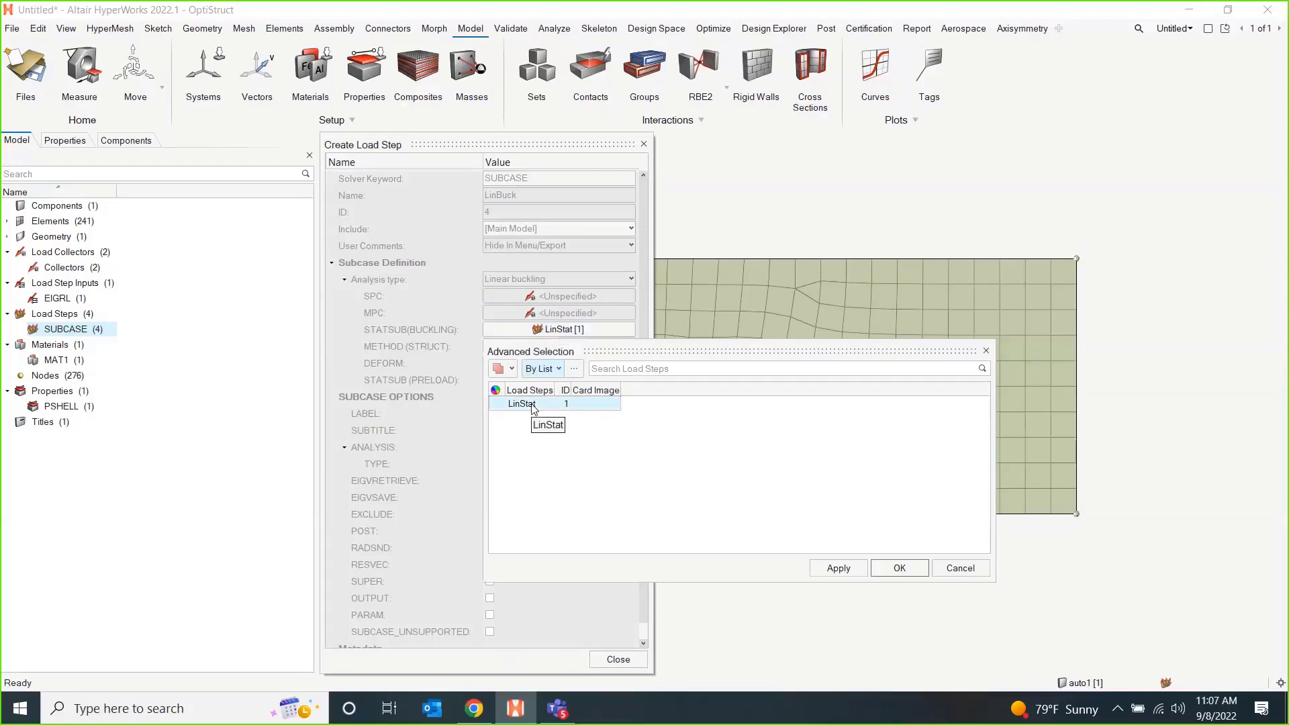
pyautogui.click(900, 568)
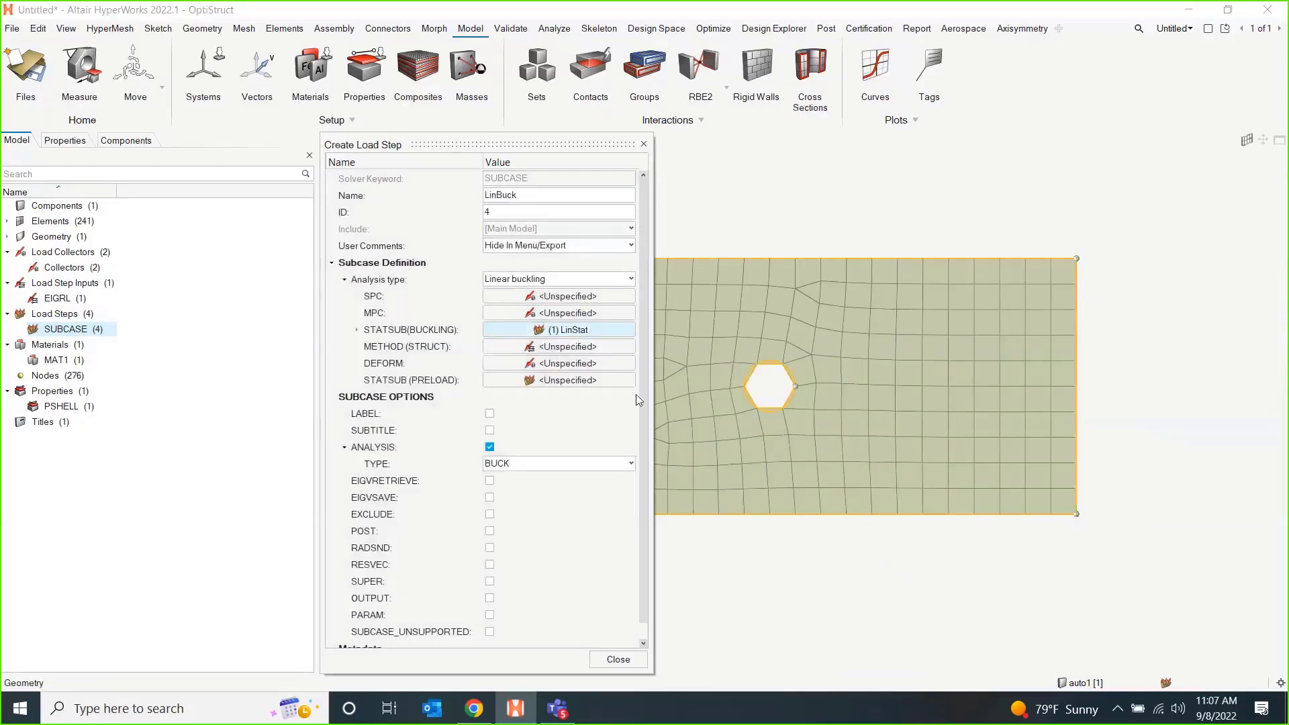
# Reference the EIGRL load step input as METHOD (STRUCT) in the LinBuck load step and close its definition.
pyautogui.click(559, 348)
pyautogui.click(581, 363)
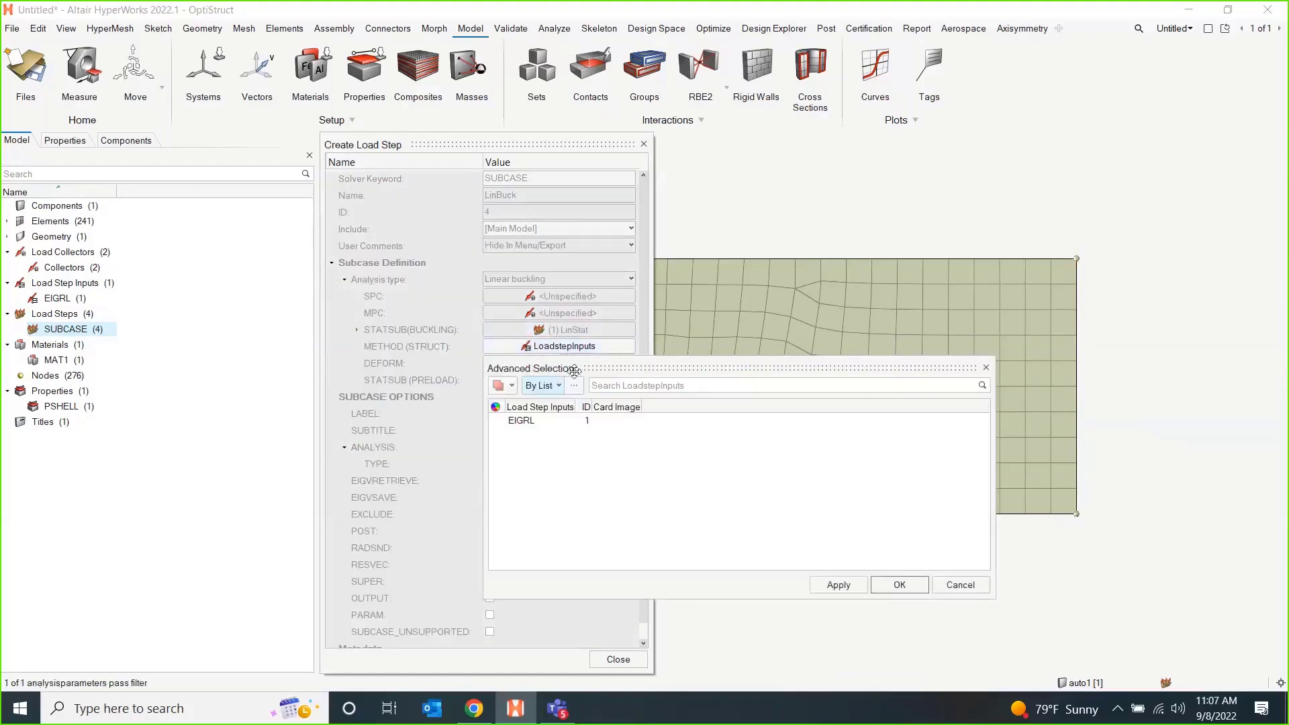
pyautogui.click(524, 421)
pyautogui.click(898, 585)
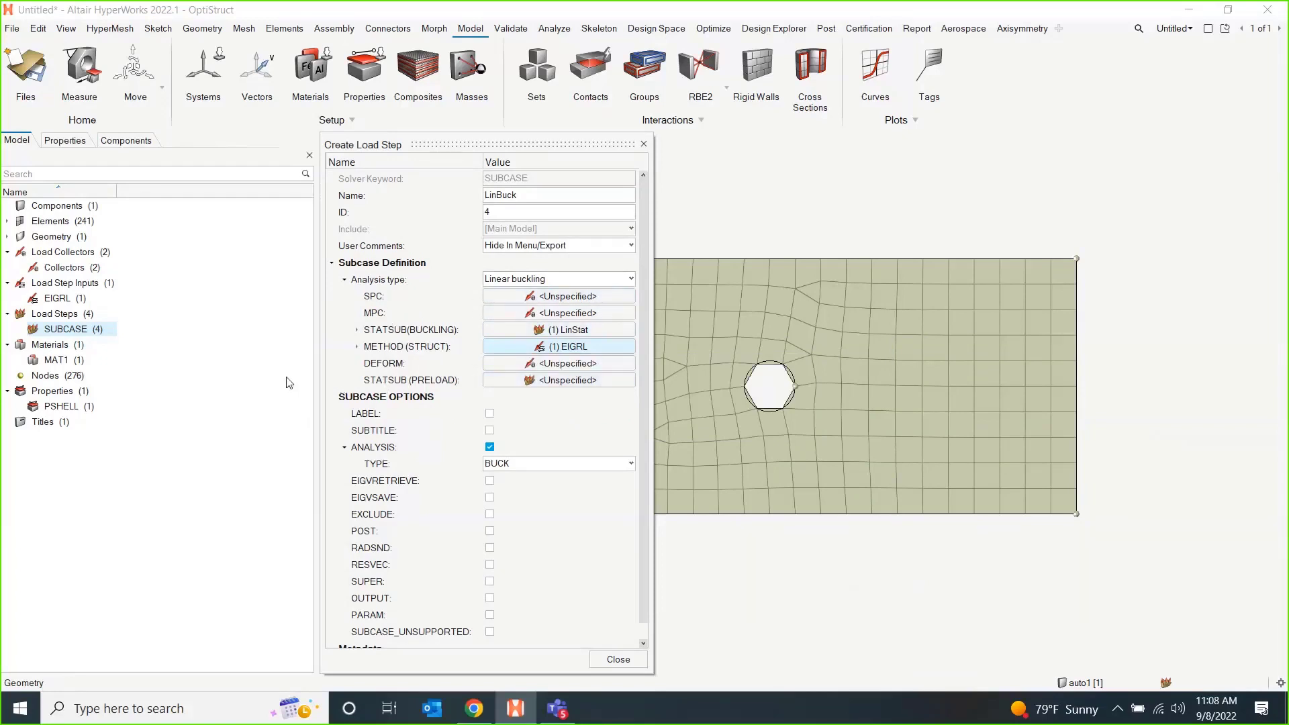
pyautogui.click(618, 660)
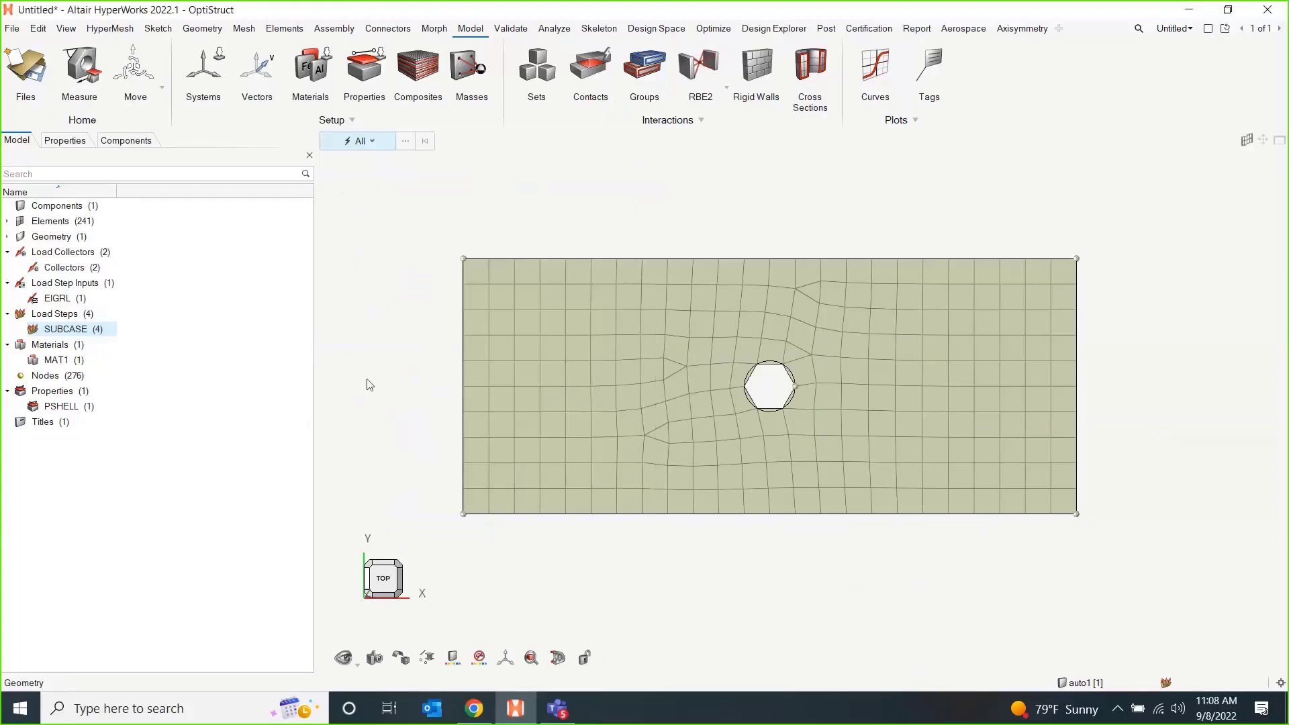
# Open the list of load collectors and make the SPC collector the current one.
pyautogui.doubleClick(77, 269)
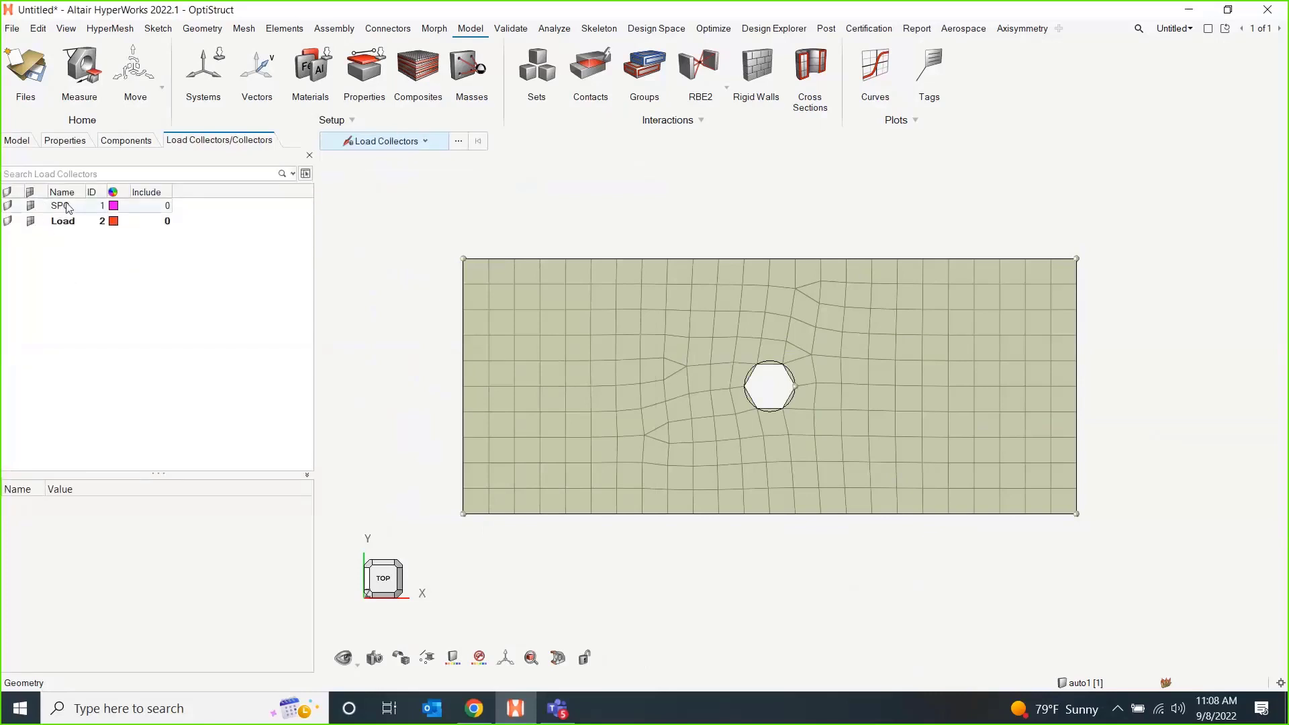
pyautogui.click(66, 204)
pyautogui.click(65, 222)
pyautogui.click(66, 205)
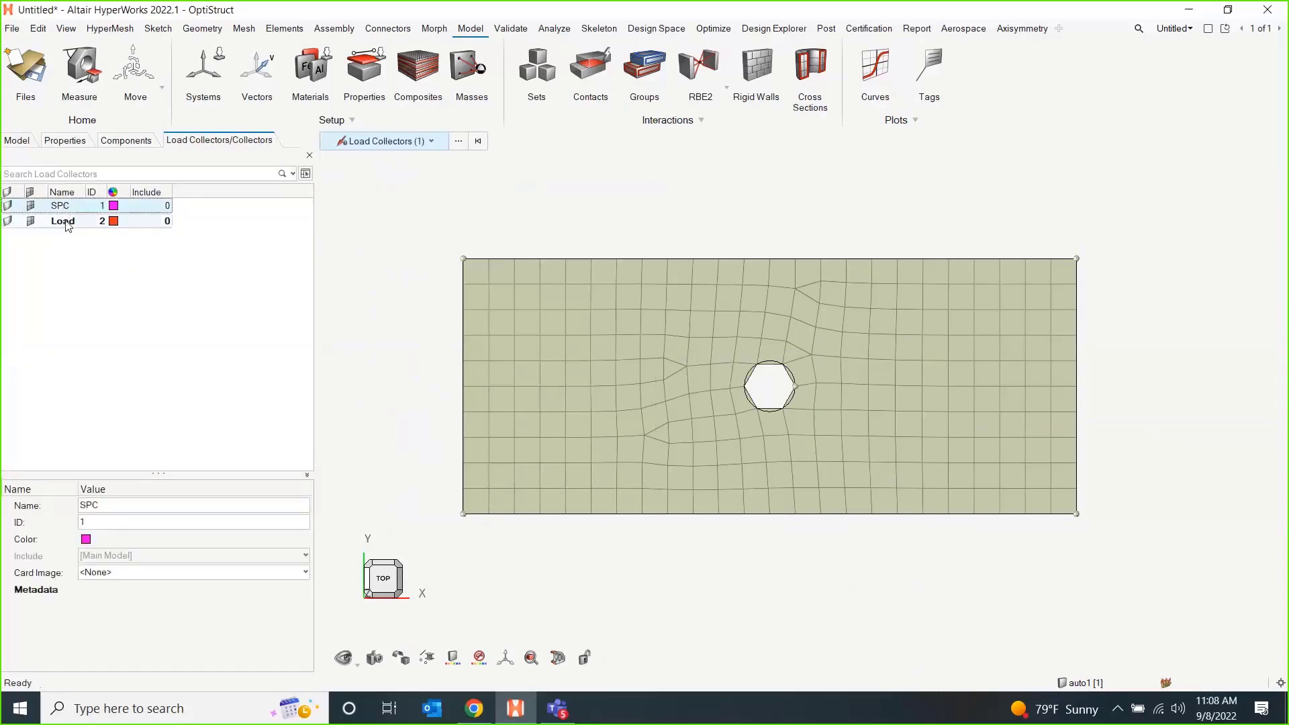
pyautogui.click(68, 223)
pyautogui.click(65, 205)
pyautogui.rightClick(65, 206)
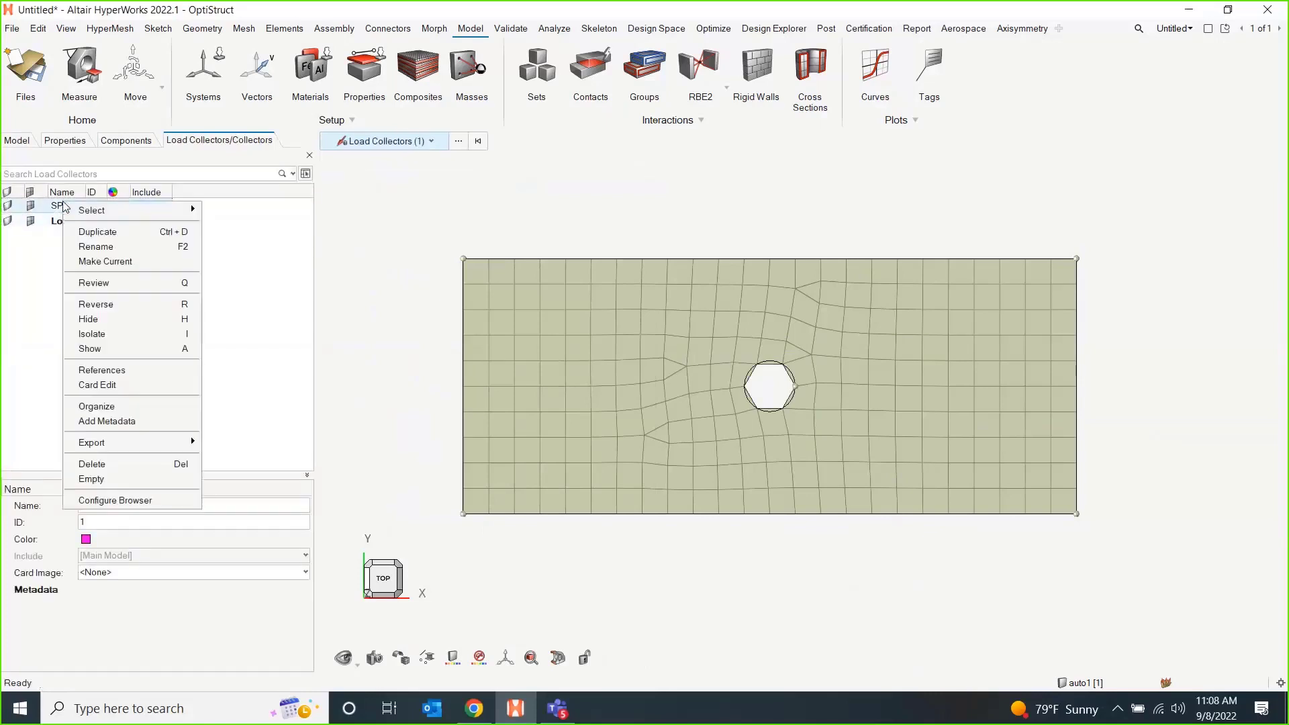
pyautogui.click(105, 262)
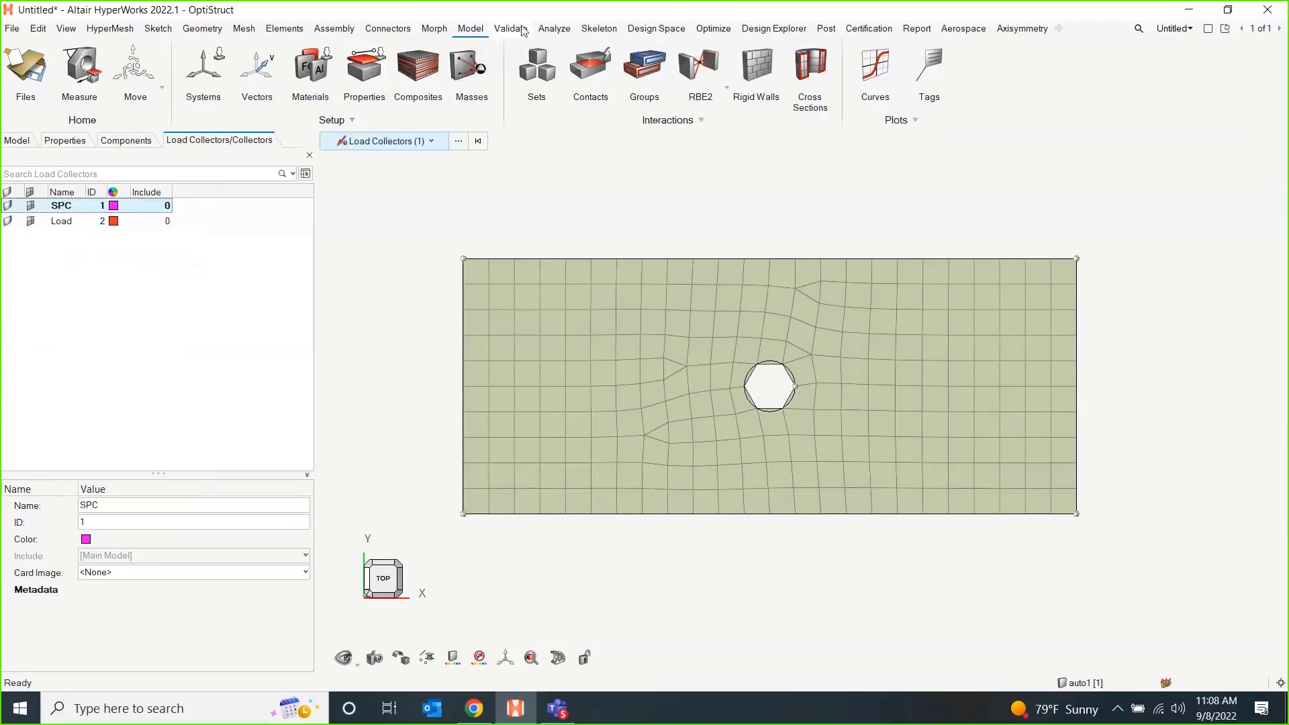
# Create constraints on all nodes along the plate's left edge, fixing dof1 to dof6 at 0.000 with load type SPC.
pyautogui.click(554, 29)
pyautogui.moveTo(250, 83)
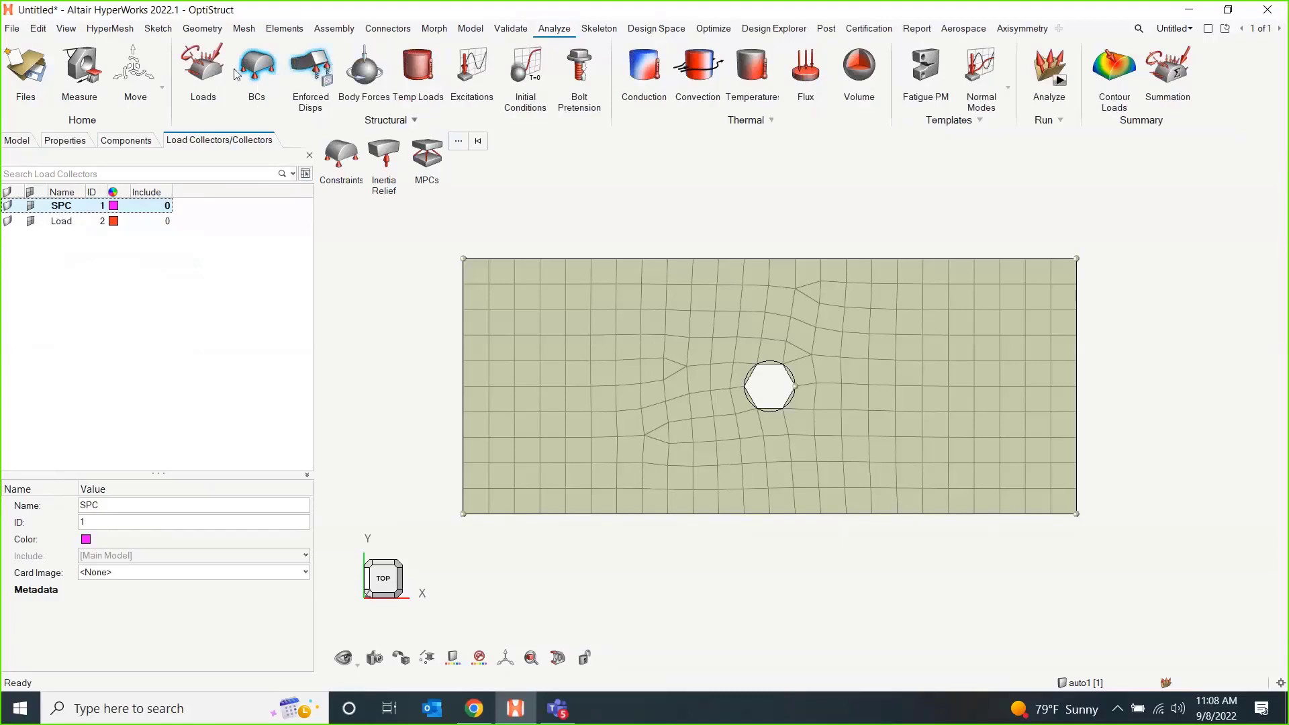
pyautogui.click(341, 167)
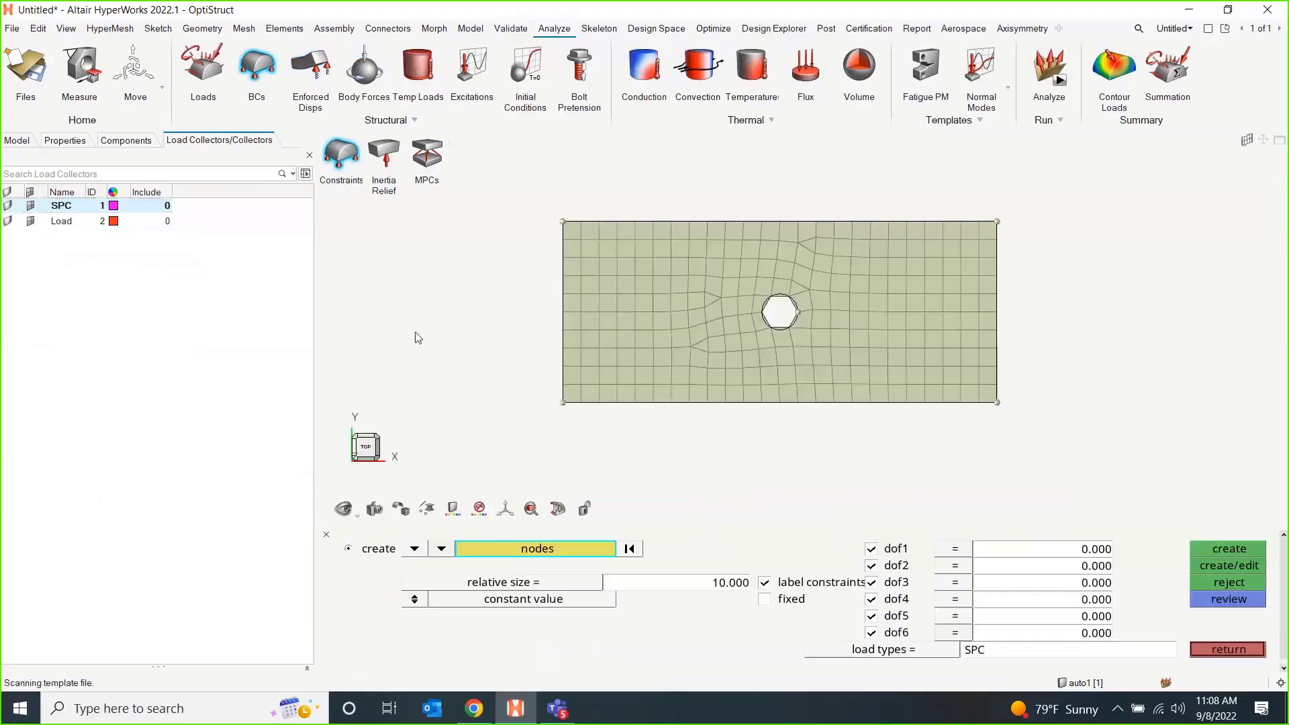
pyautogui.keyDown('shift'); pyautogui.moveTo(517, 208); pyautogui.dragTo(574, 429); pyautogui.keyUp('shift')
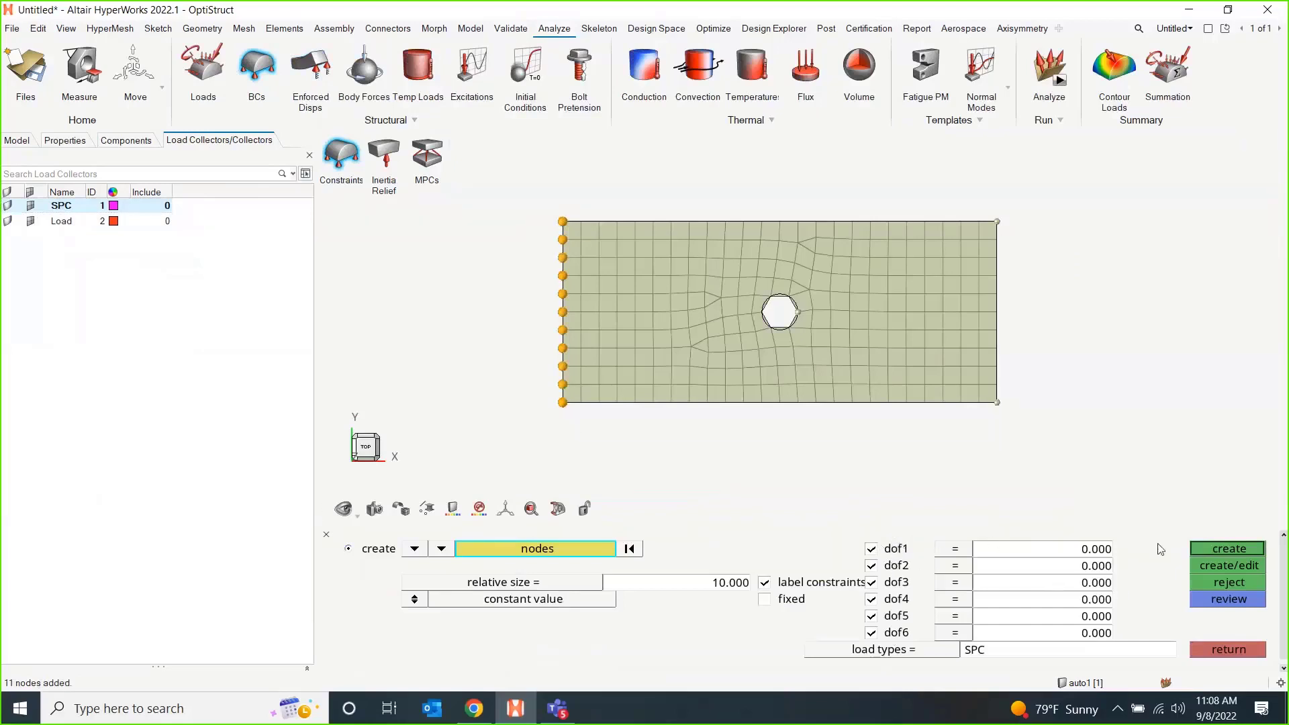
pyautogui.click(1216, 551)
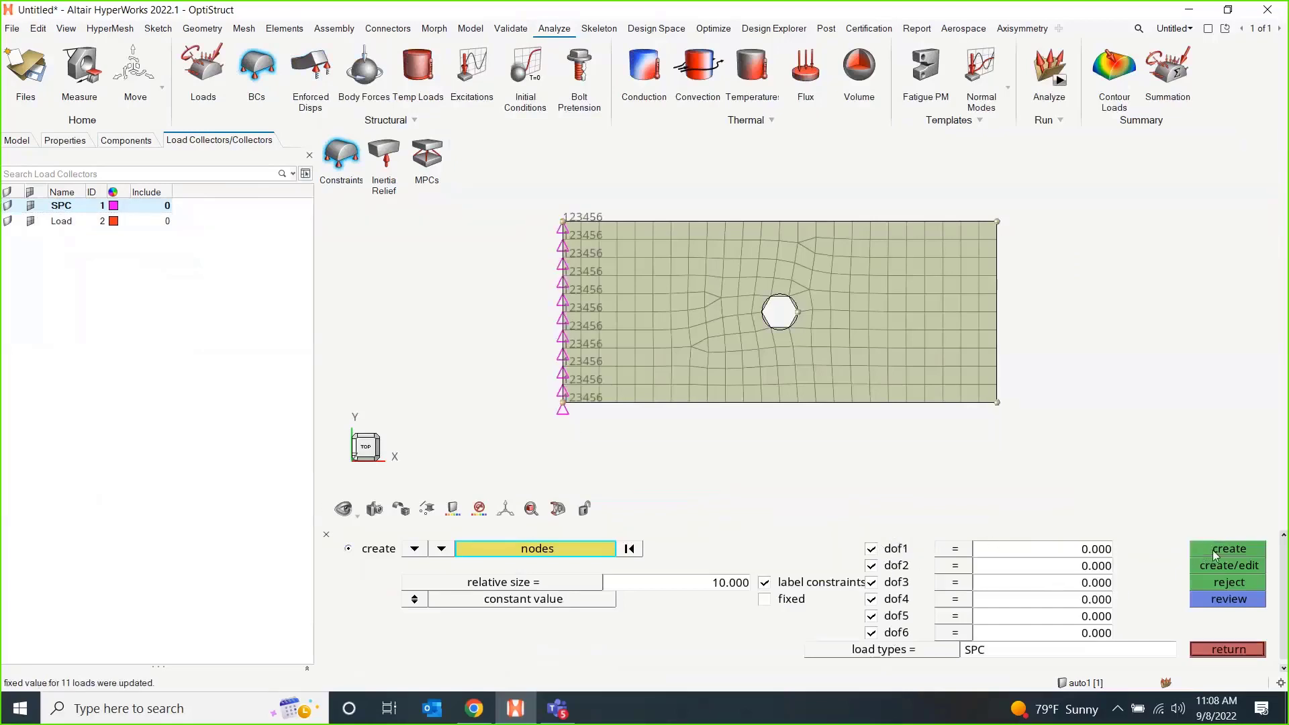
pyautogui.click(1233, 650)
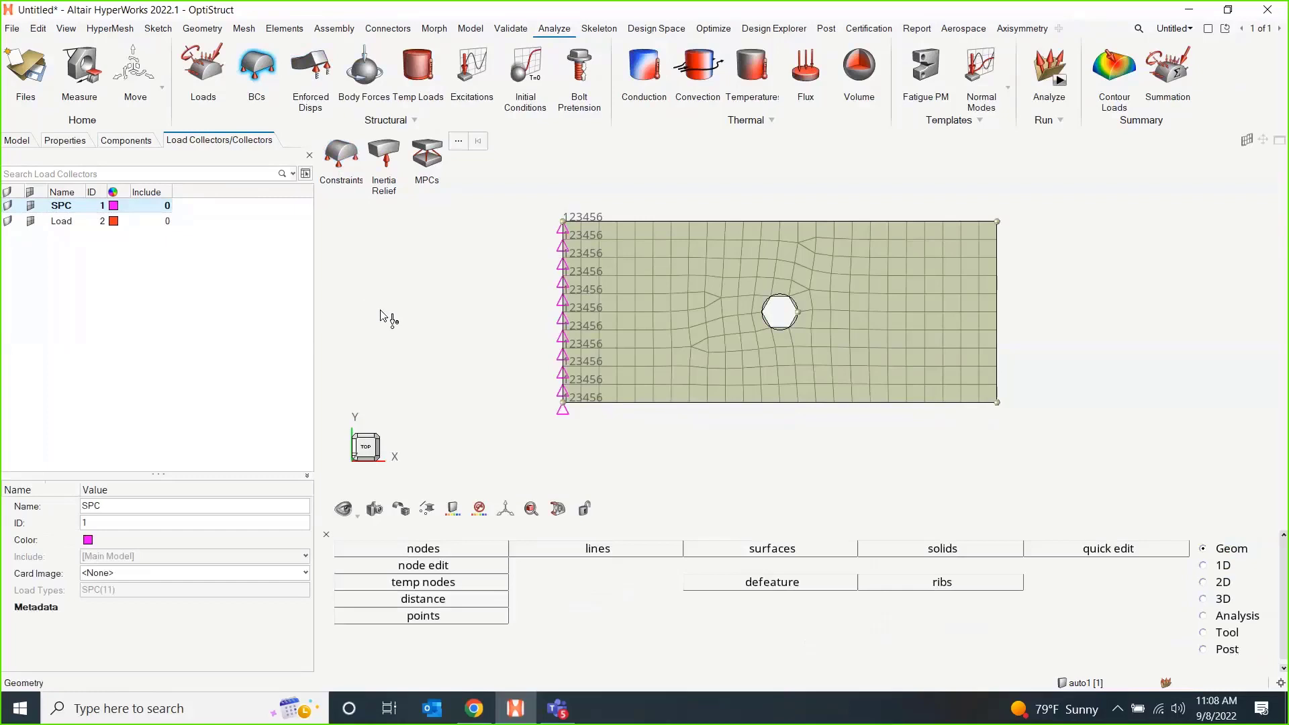
# Make the Load collector the current load collector.
pyautogui.click(61, 222)
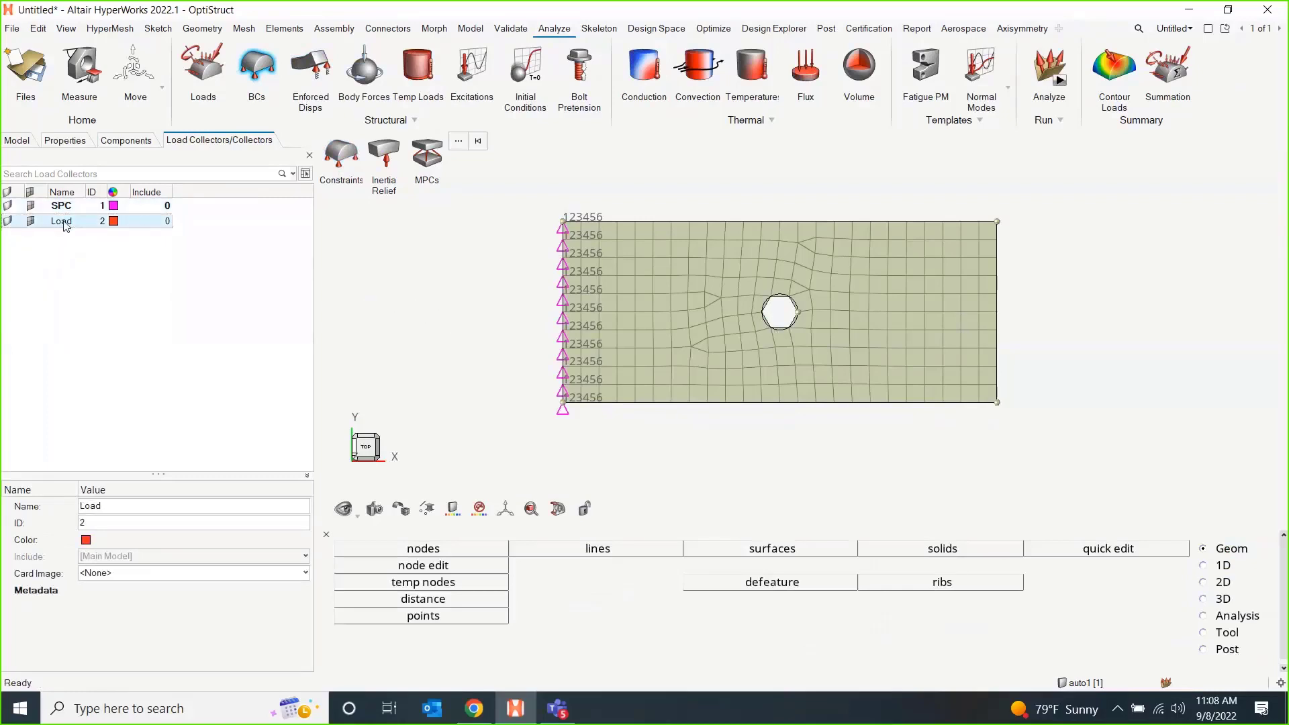
pyautogui.rightClick(62, 222)
pyautogui.click(153, 281)
# Create a force of magnitude -100 along the x-axis at the middle node of the plate's right edge and close the force definition.
pyautogui.click(220, 53)
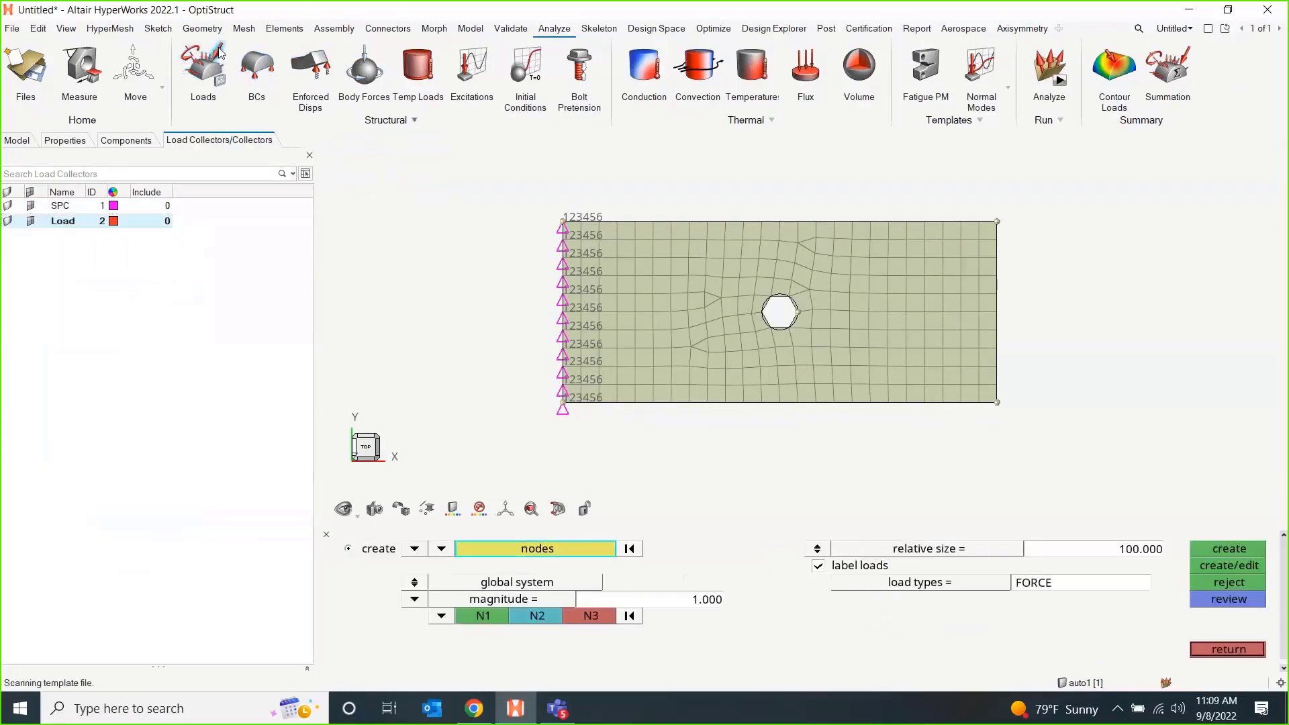
pyautogui.click(997, 312)
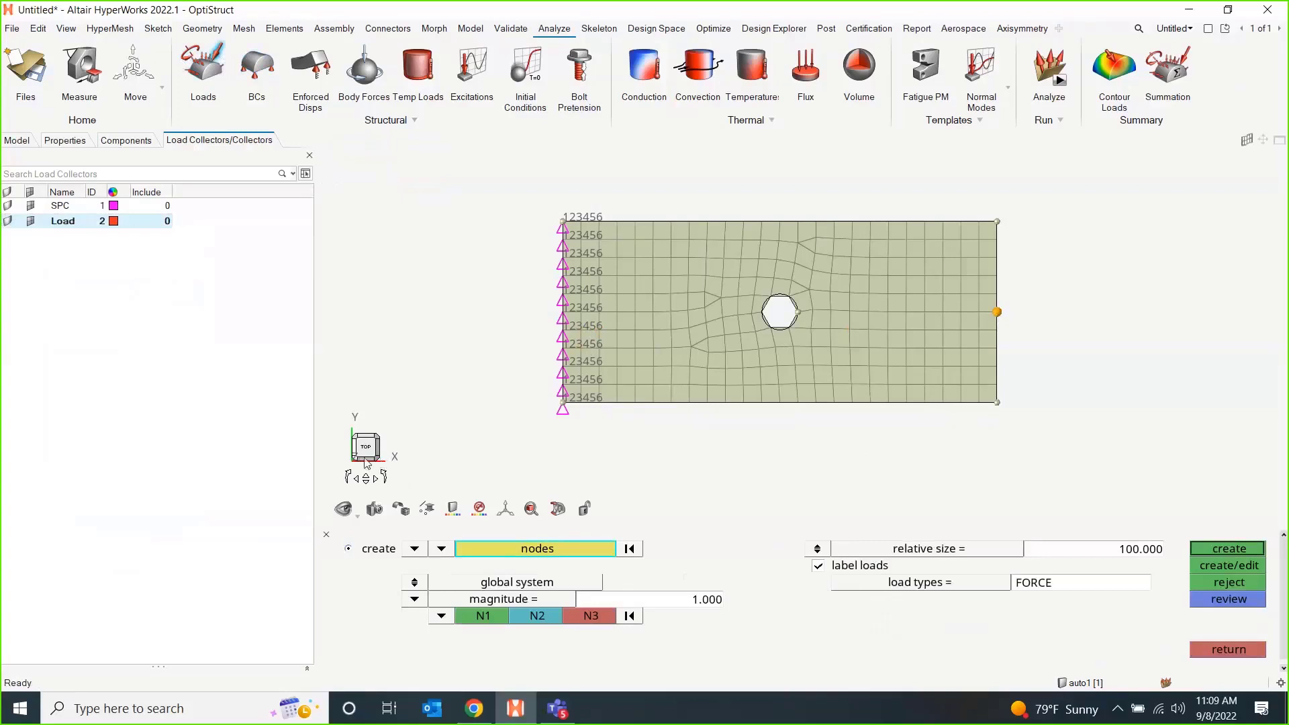
pyautogui.click(442, 616)
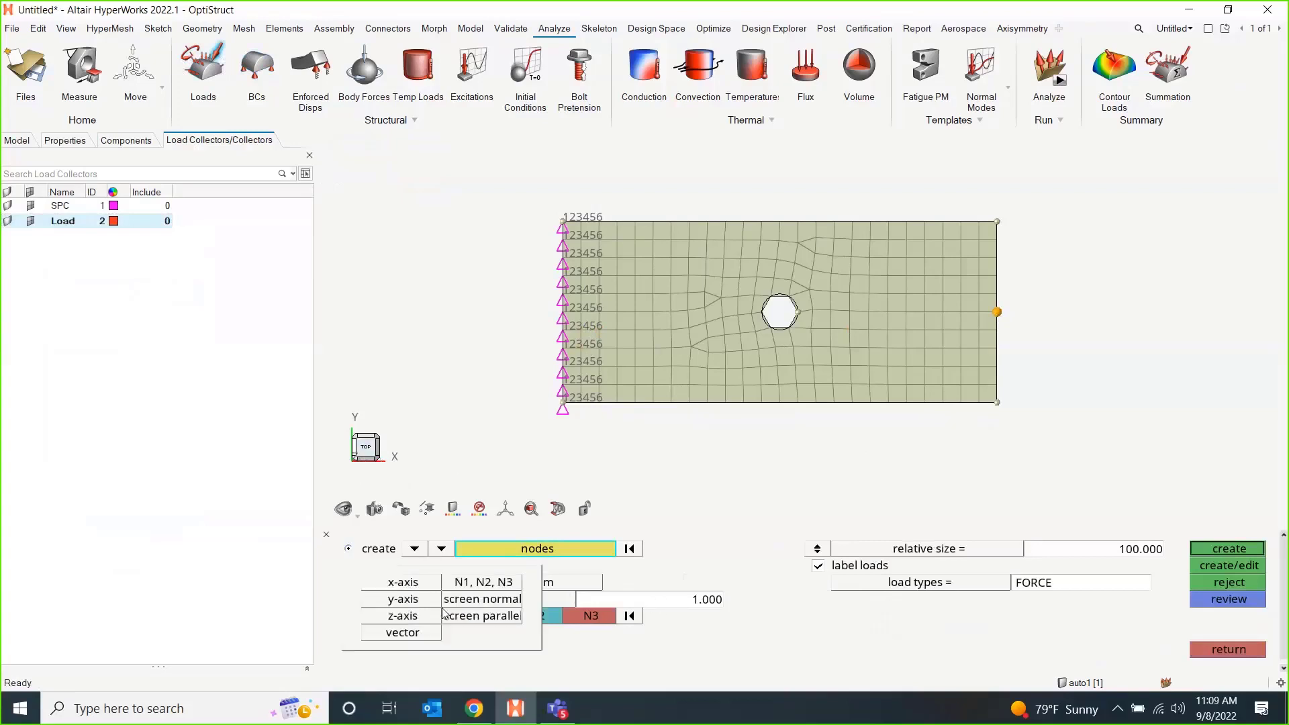
pyautogui.click(399, 587)
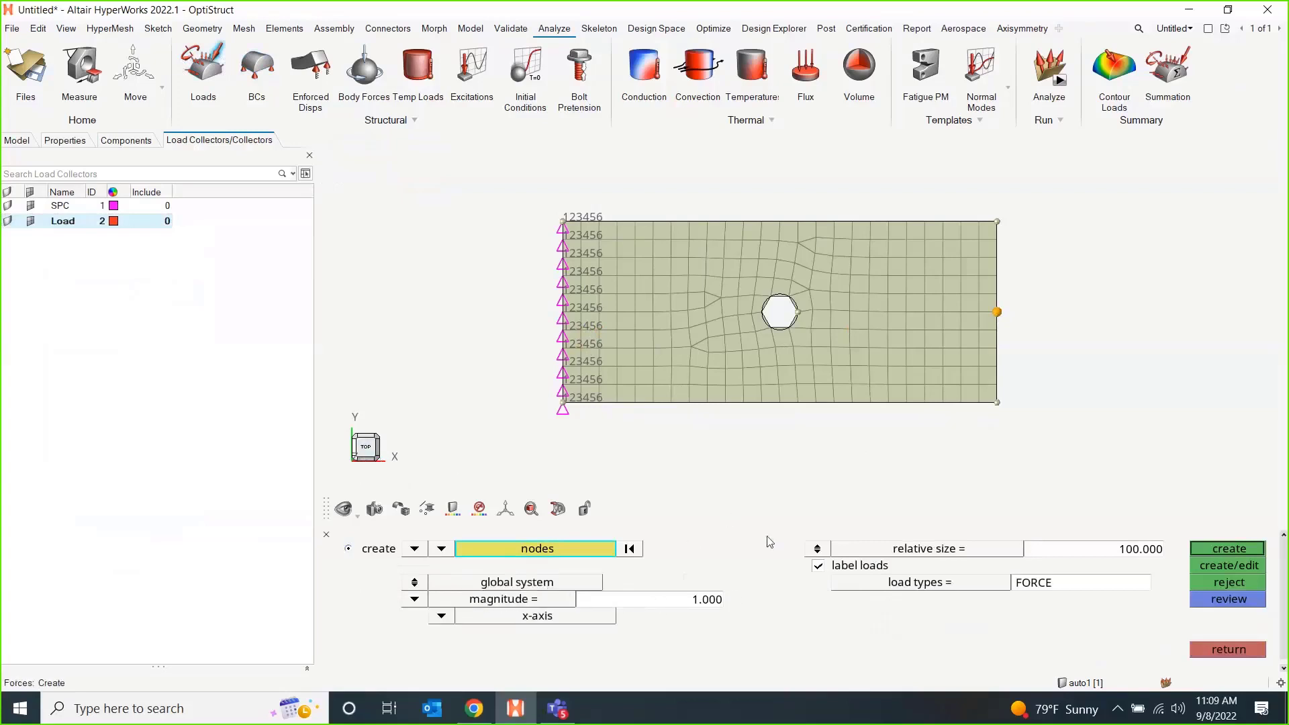
pyautogui.click(697, 607)
pyautogui.write('-1')
pyautogui.press('Return')
pyautogui.click(1216, 551)
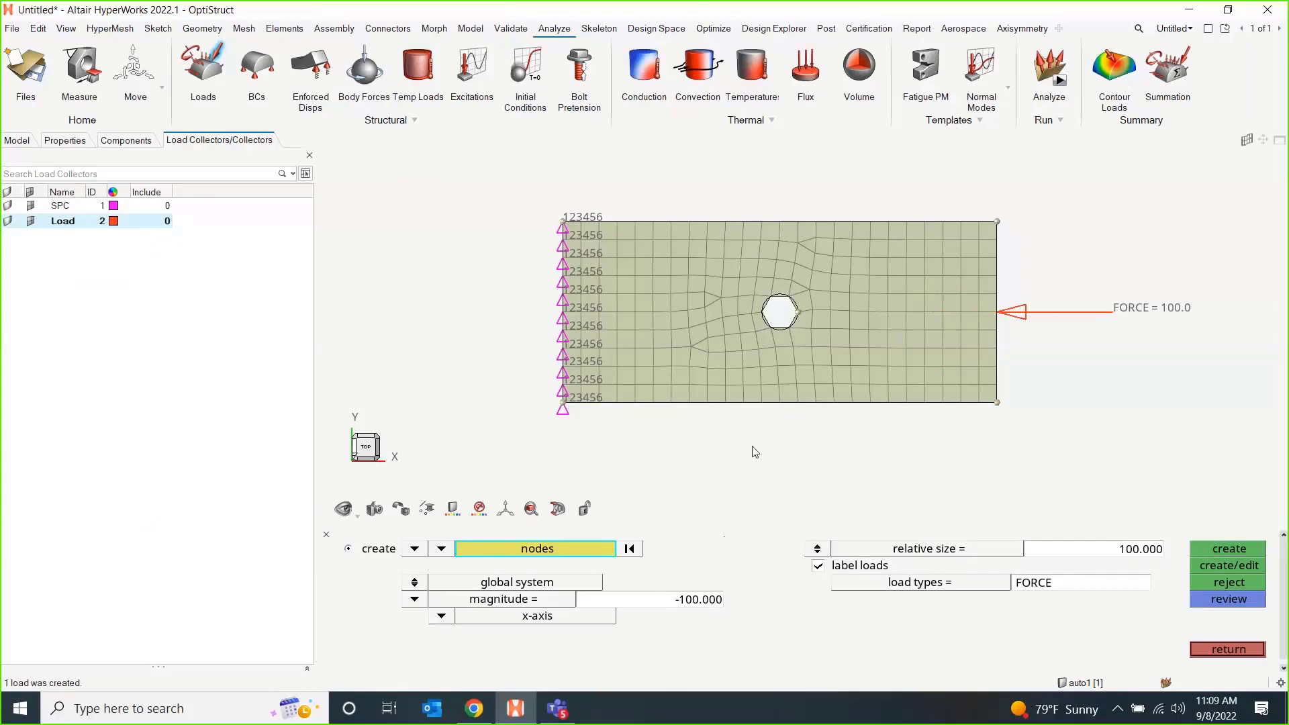
pyautogui.click(1227, 649)
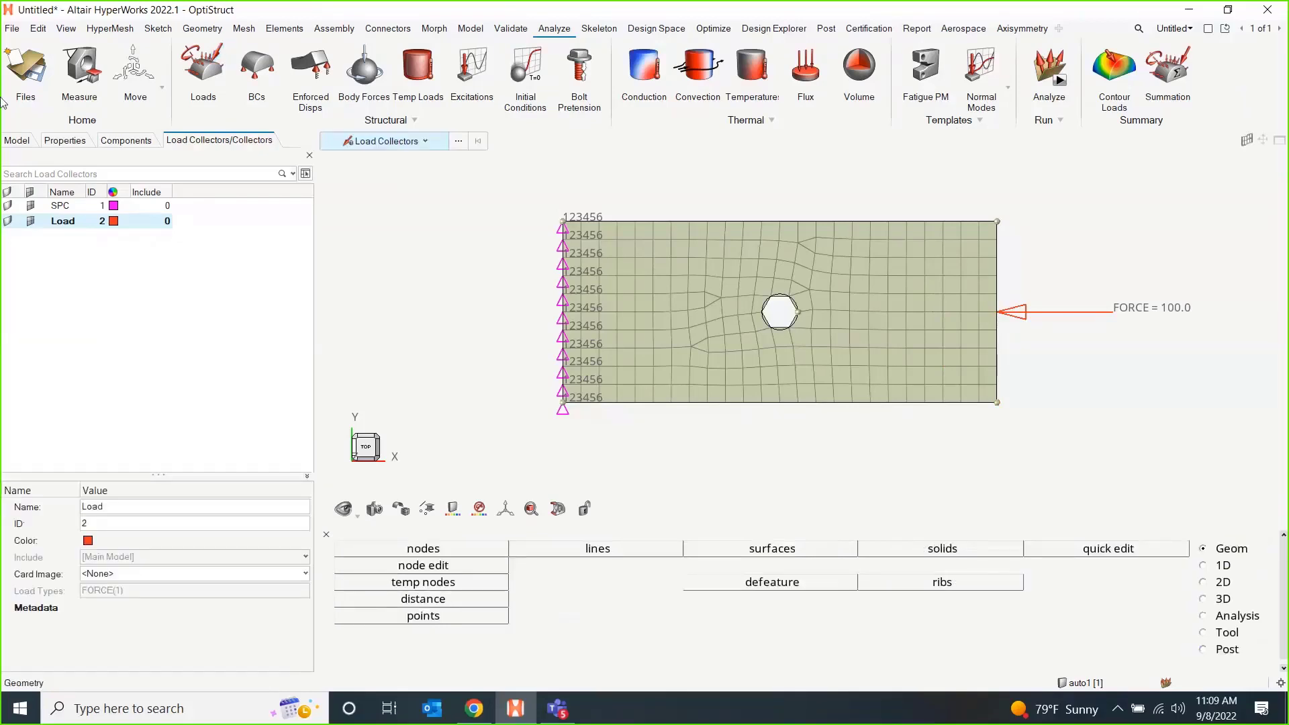
pyautogui.click(20, 140)
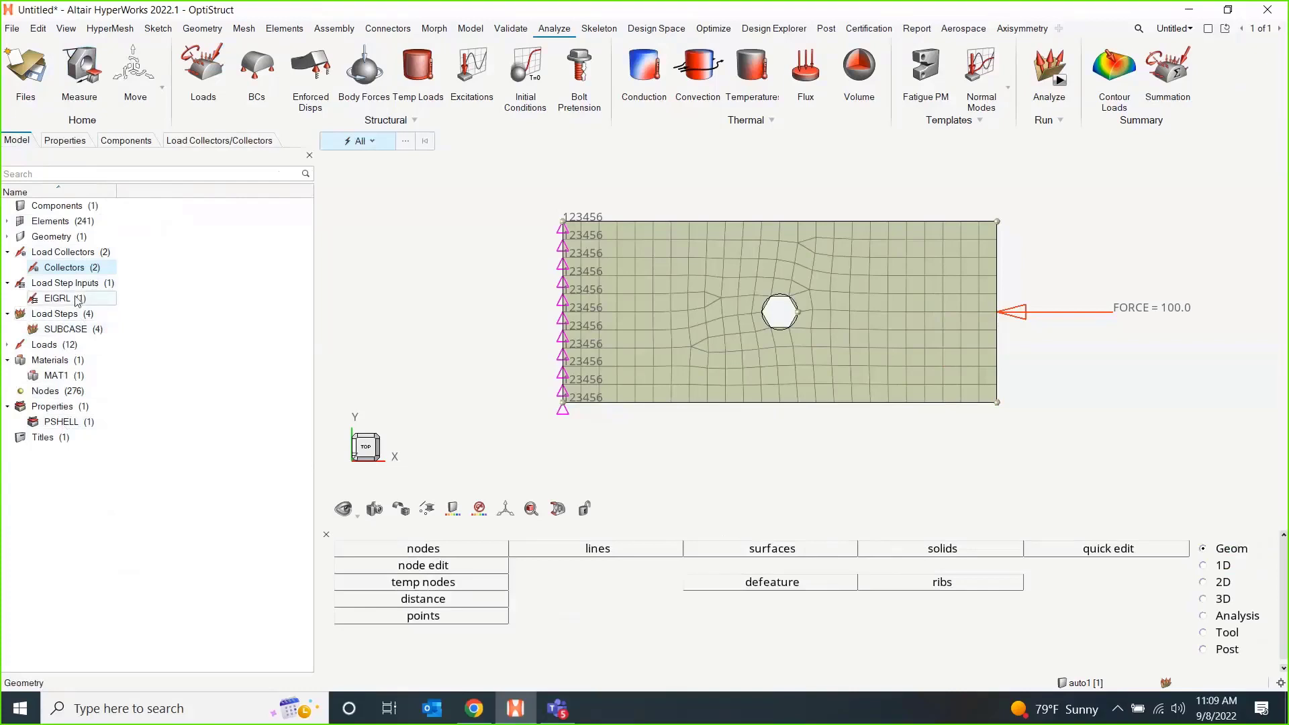
pyautogui.click(329, 537)
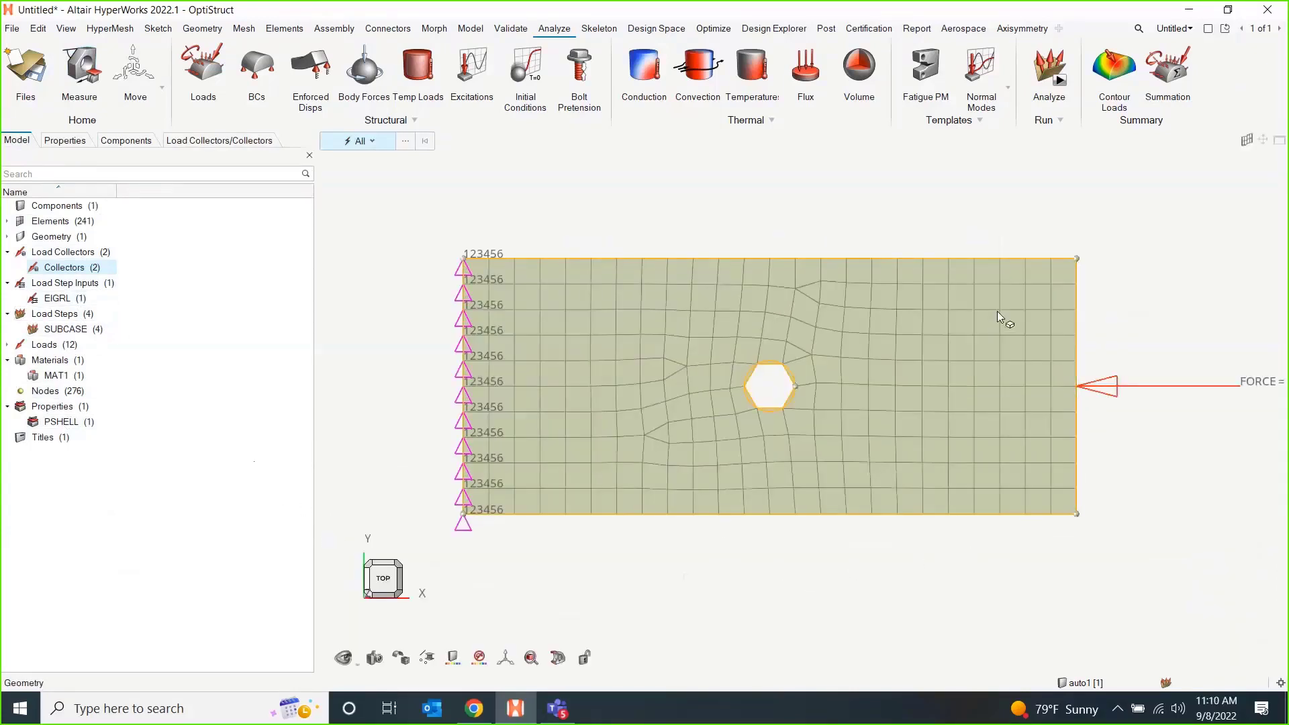
# Run OptiStruct on HM126.fem with the run option set to analysis, and close the solver view once the job is done.
pyautogui.click(1060, 82)
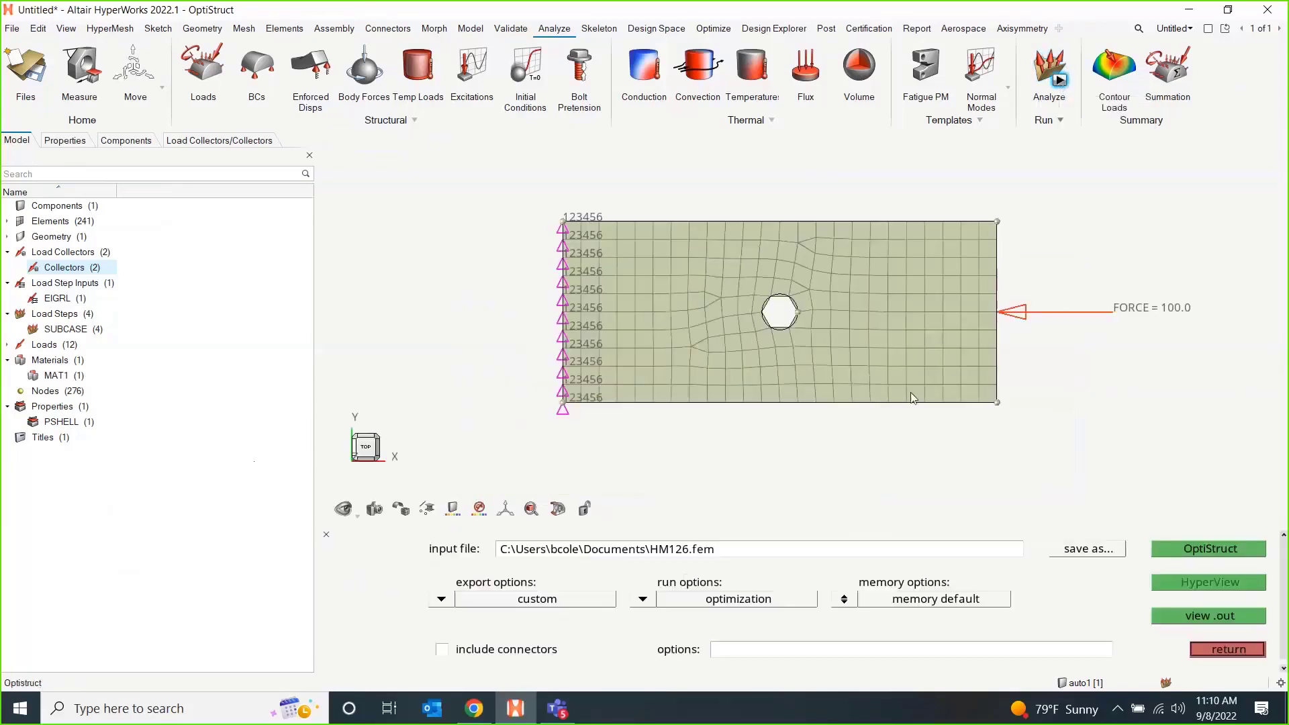
pyautogui.click(646, 599)
pyautogui.click(551, 599)
pyautogui.click(1191, 549)
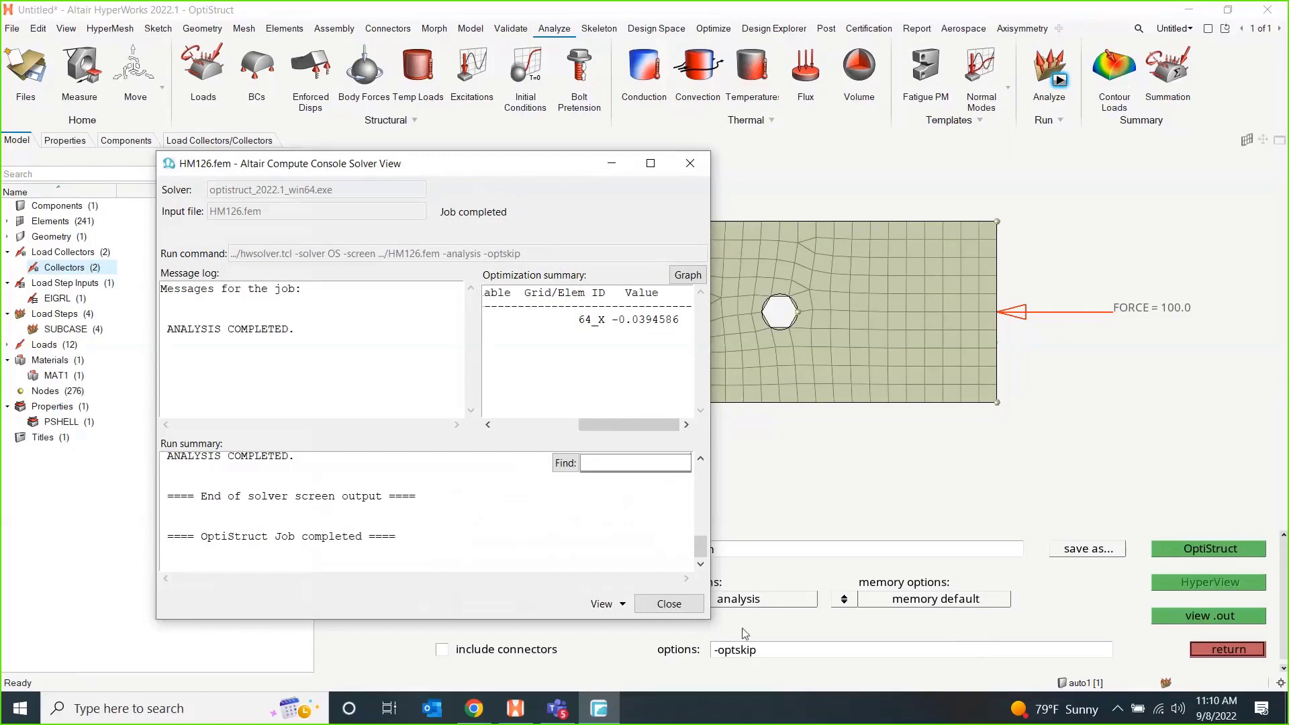
pyautogui.click(669, 604)
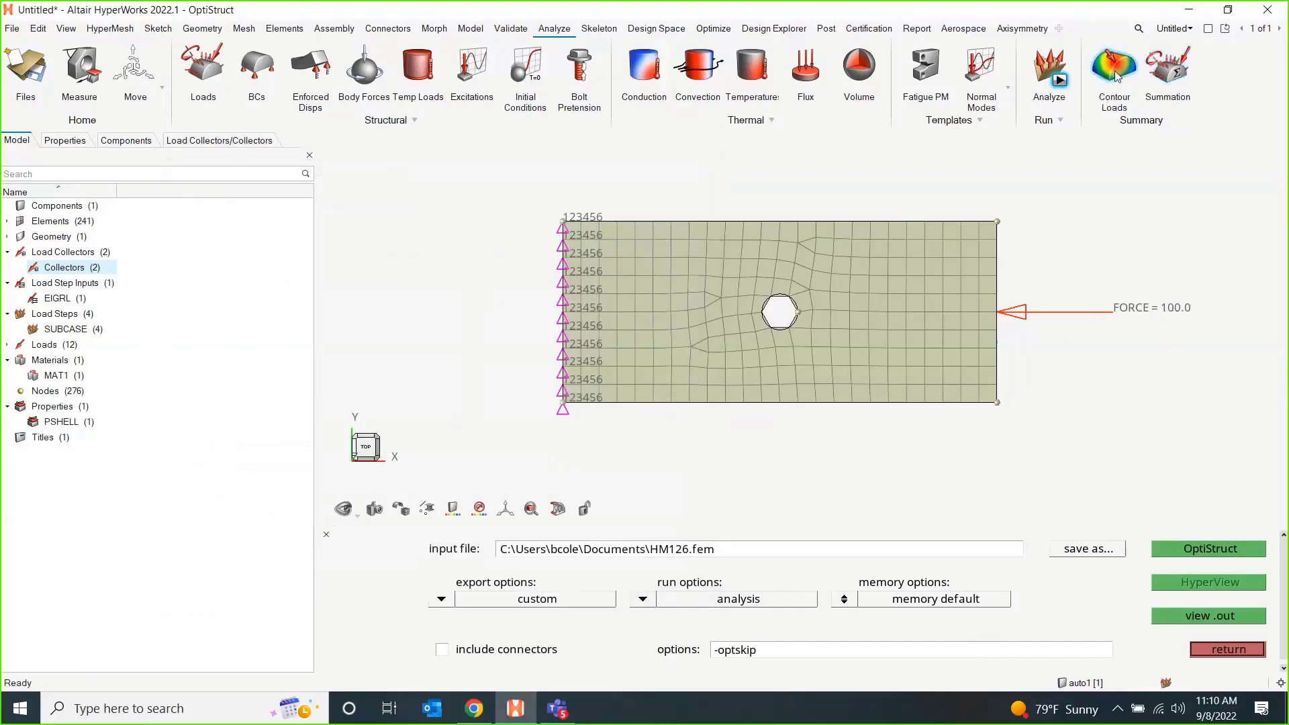
# Split the page into a two-by-two layout of four windows and close the solver run settings.
pyautogui.click(1208, 28)
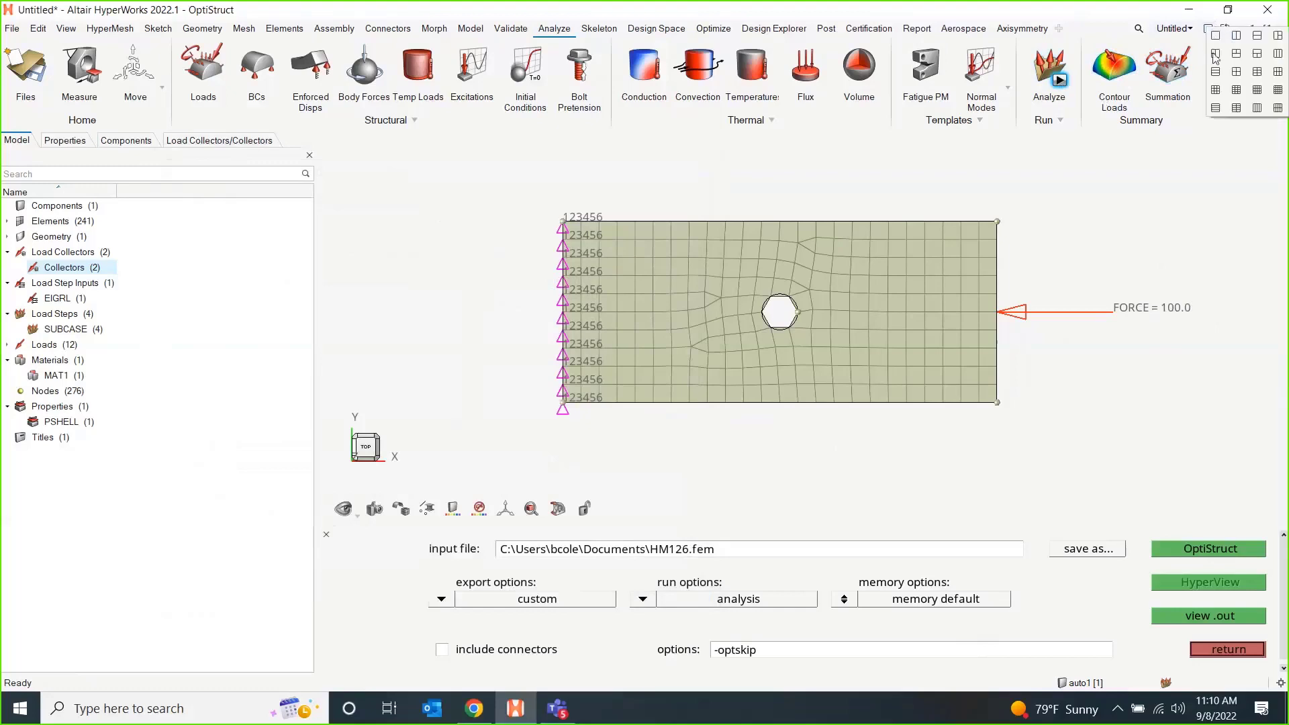
pyautogui.click(1240, 75)
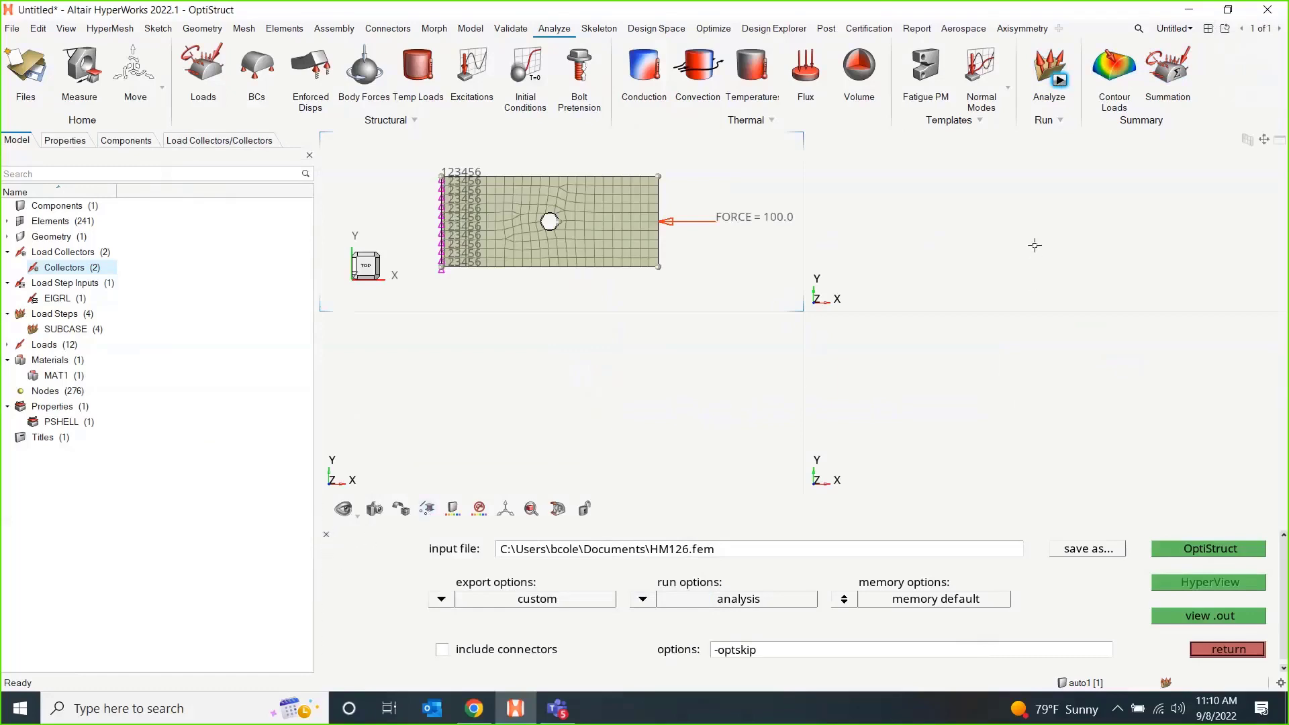
pyautogui.click(326, 535)
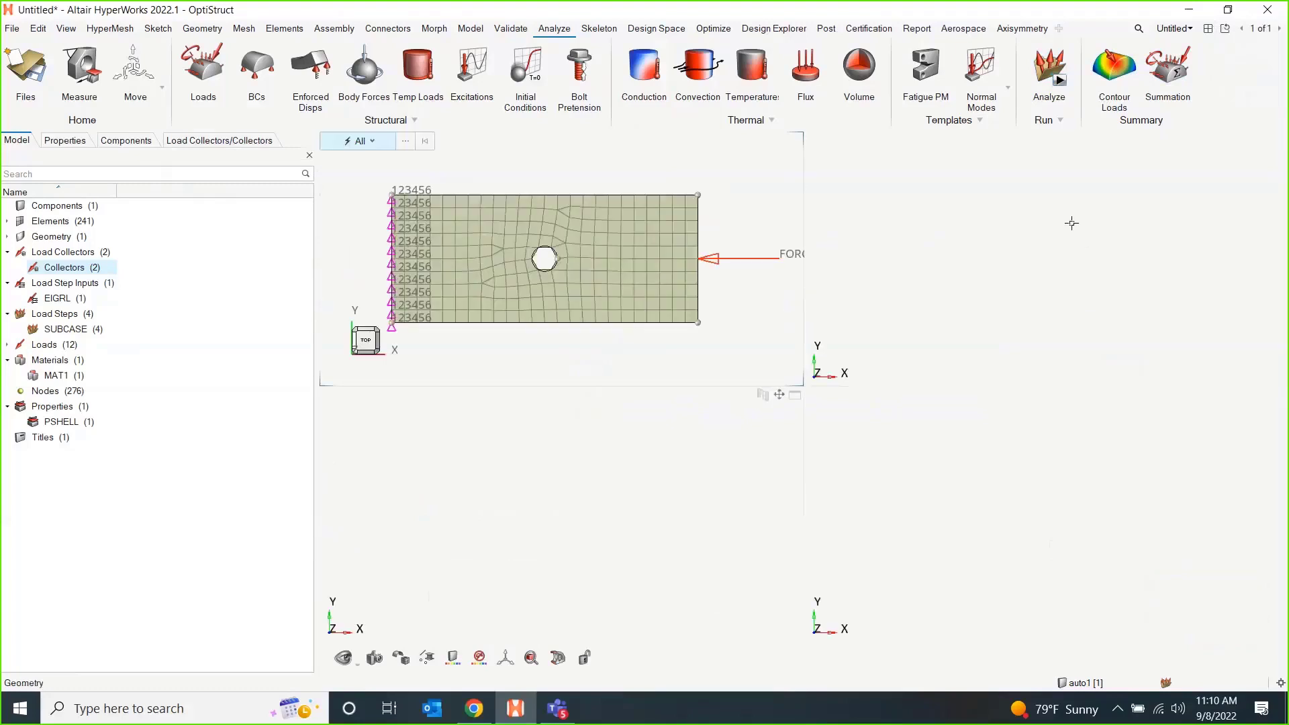
# Load the model and results from HM126.h3d into the empty window beside the meshed plate.
pyautogui.click(990, 234)
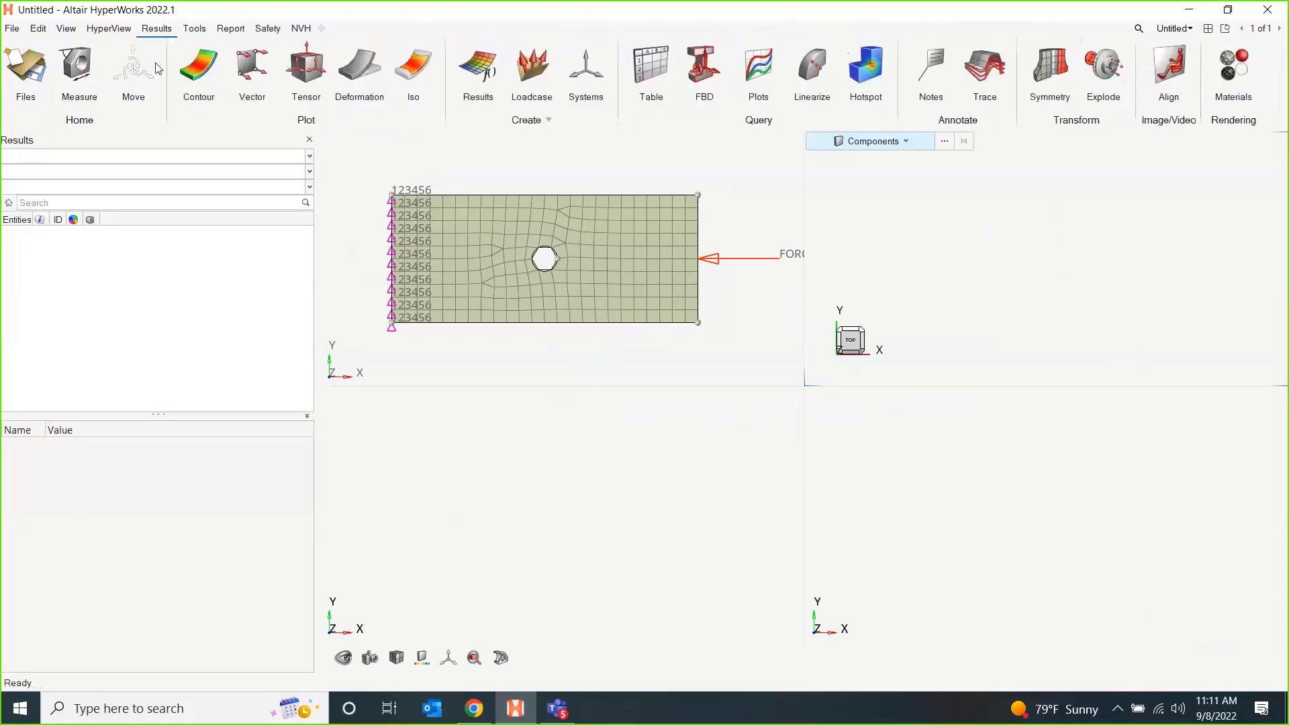
pyautogui.click(31, 60)
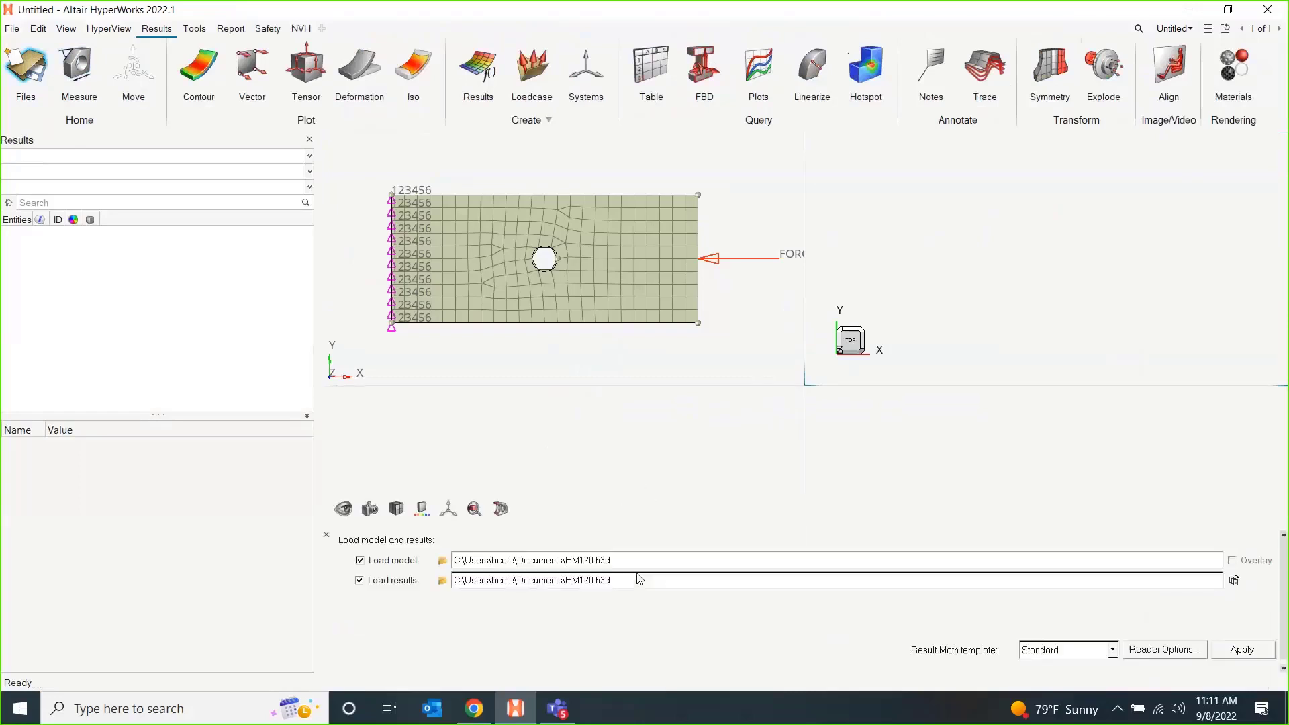
pyautogui.click(443, 561)
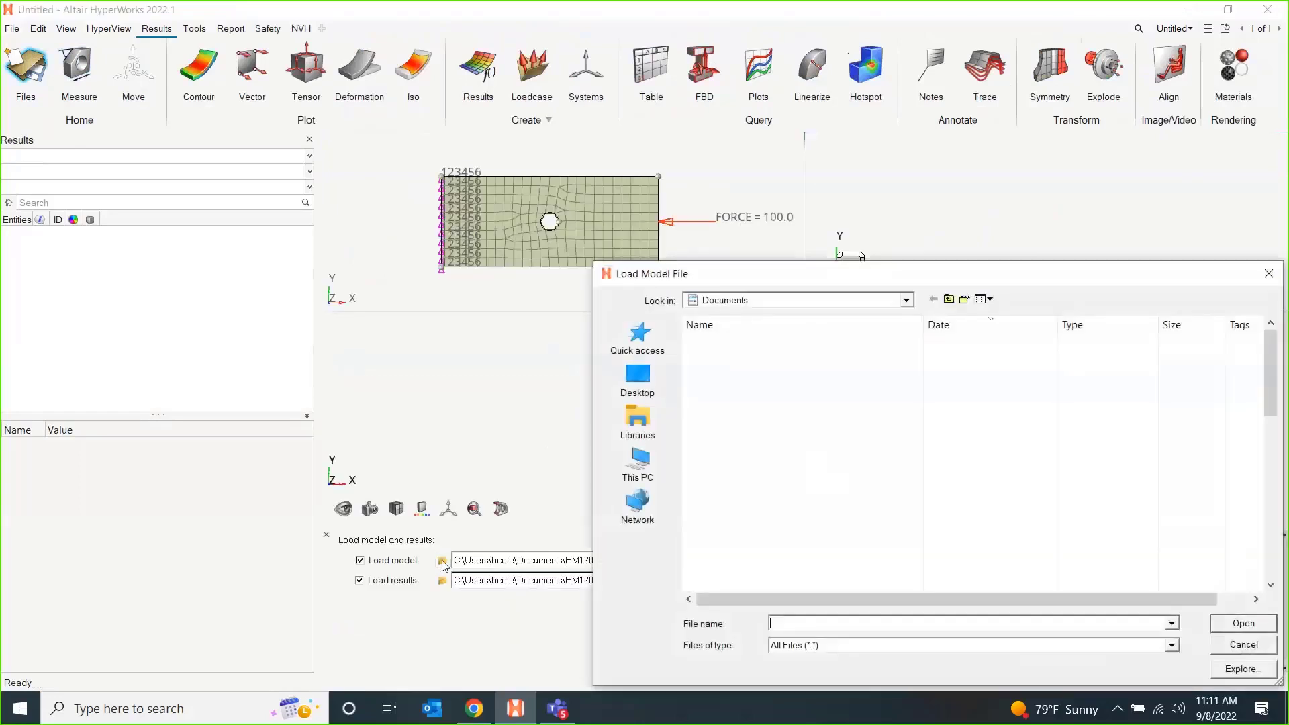
pyautogui.scroll(-3, 766, 481)
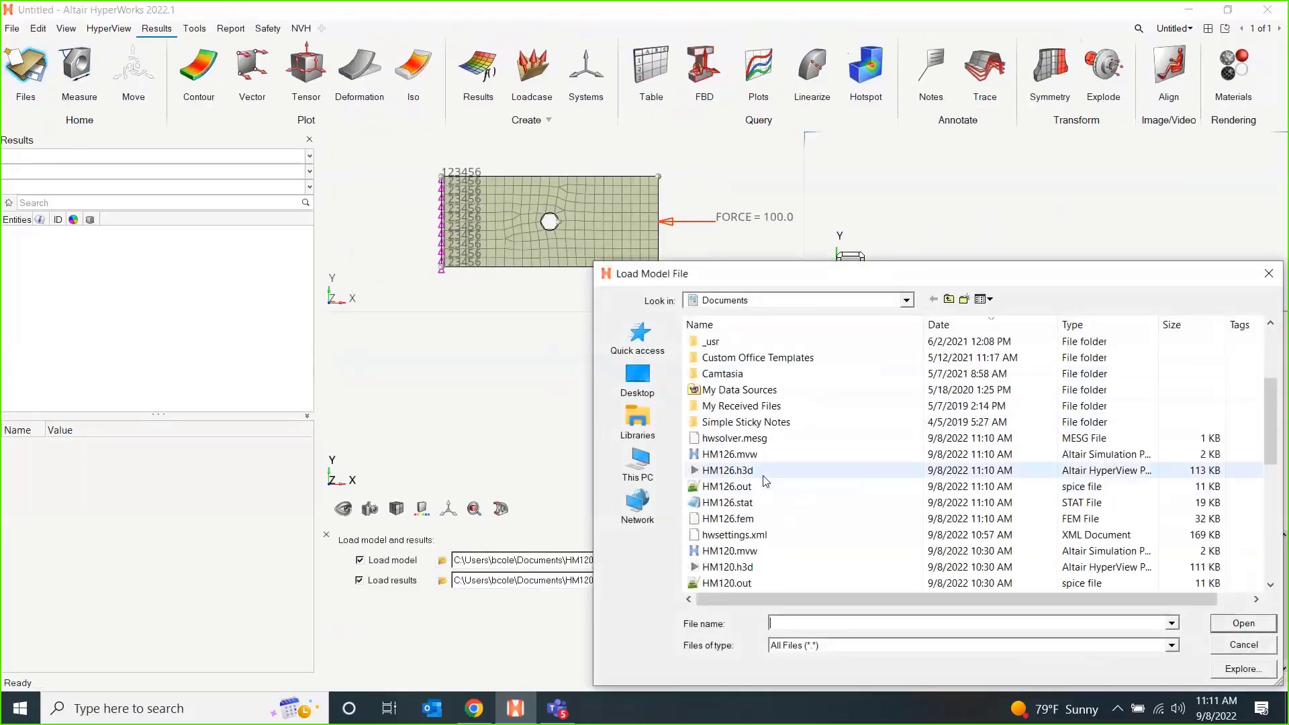
pyautogui.doubleClick(764, 472)
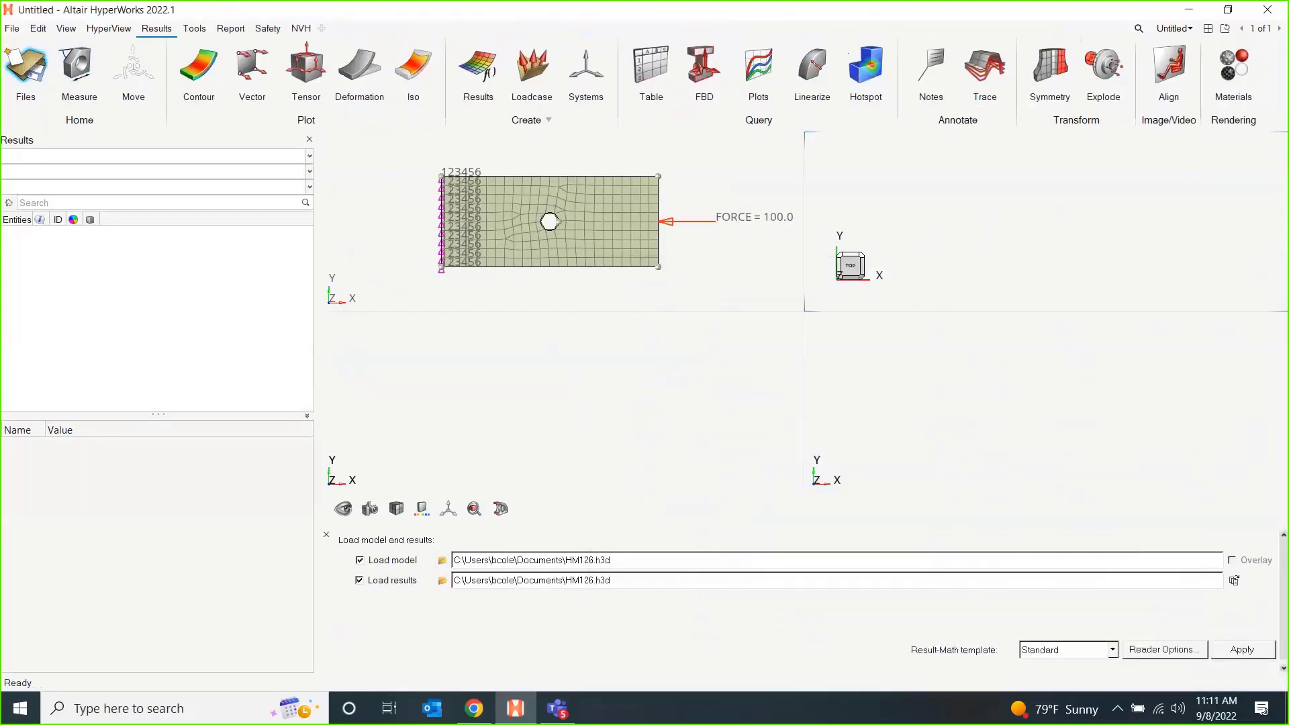
pyautogui.click(1261, 661)
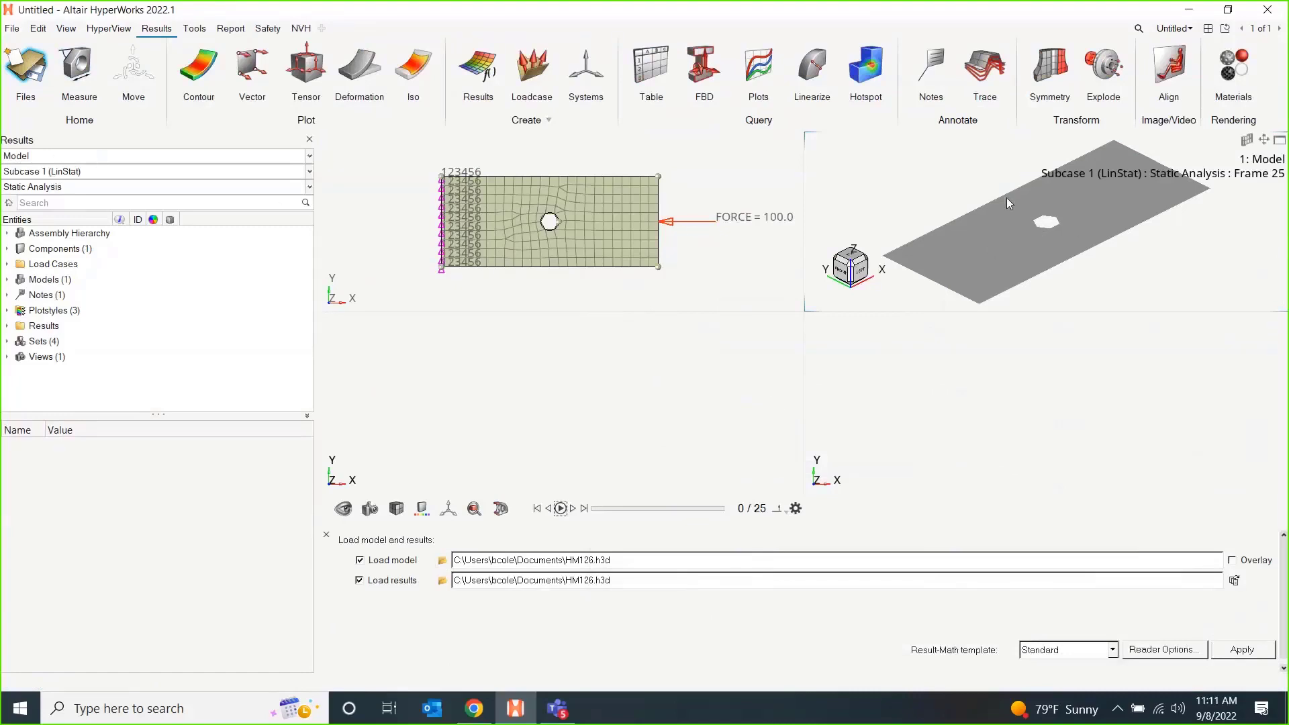
# Load the HM126.h3d model and results into both remaining empty windows, and reactivate the first results window.
pyautogui.click(605, 433)
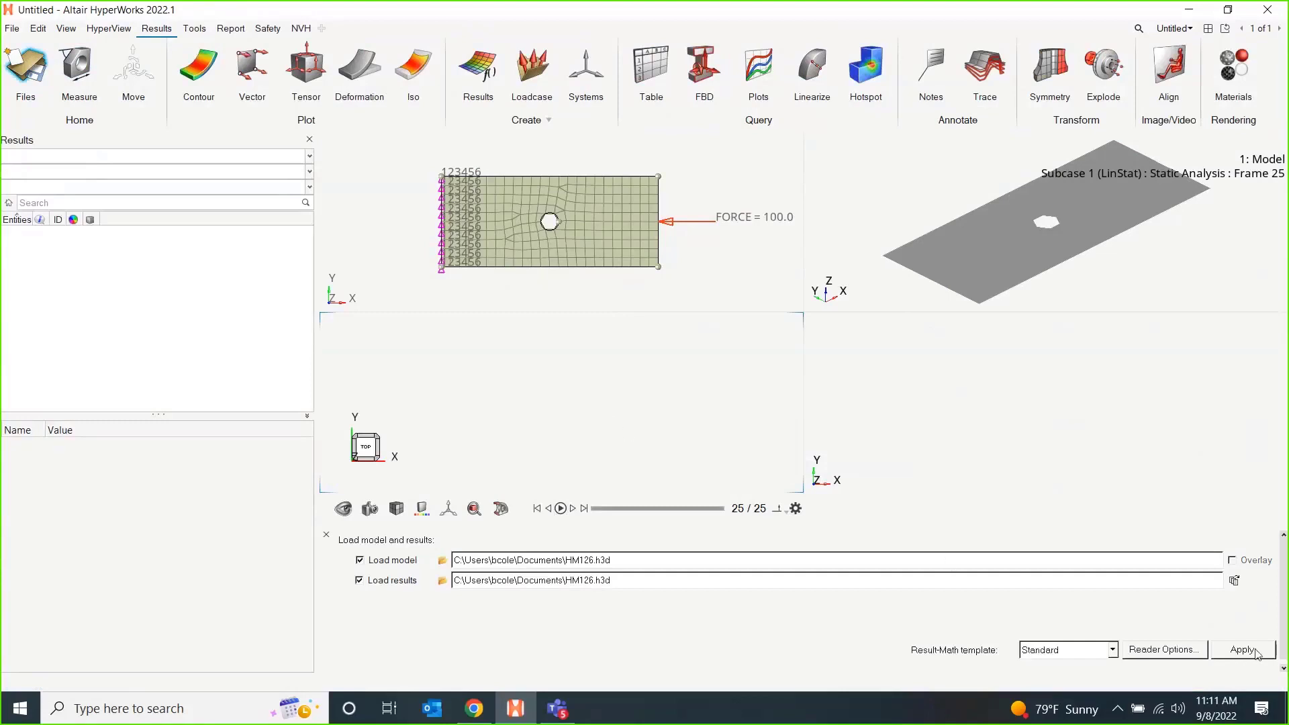
pyautogui.click(1243, 649)
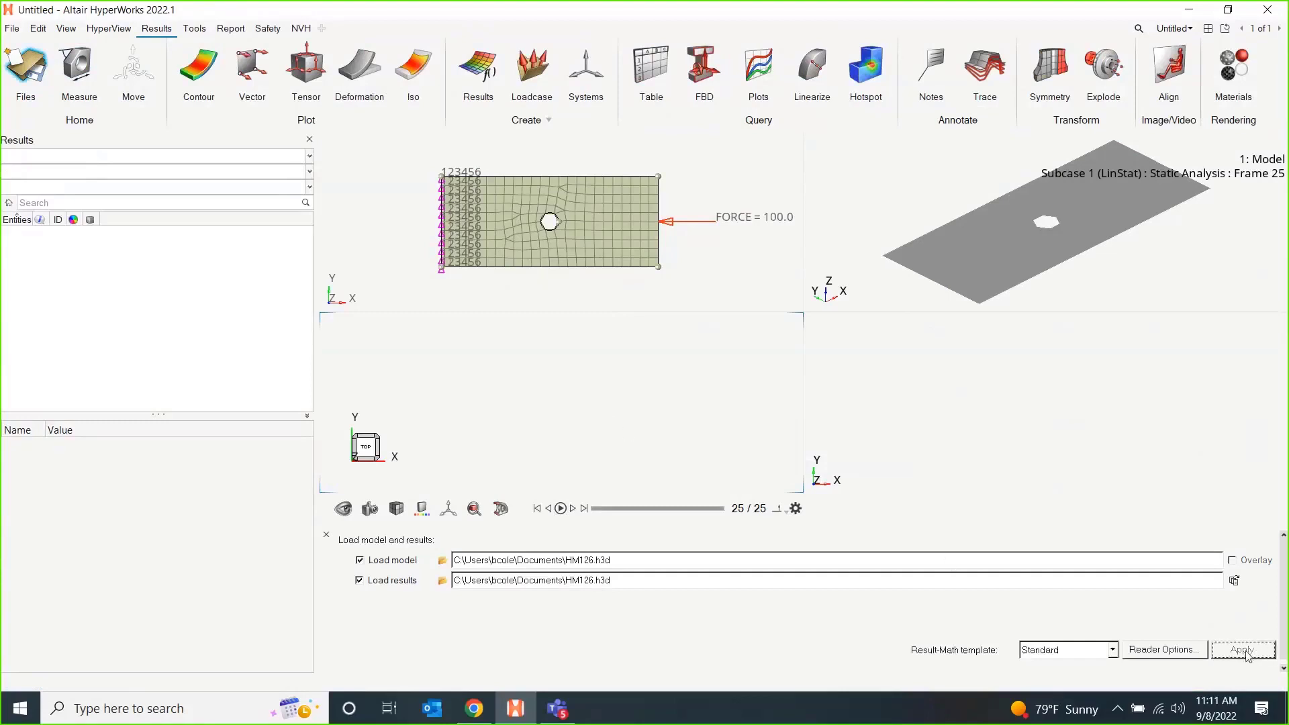
pyautogui.click(1010, 410)
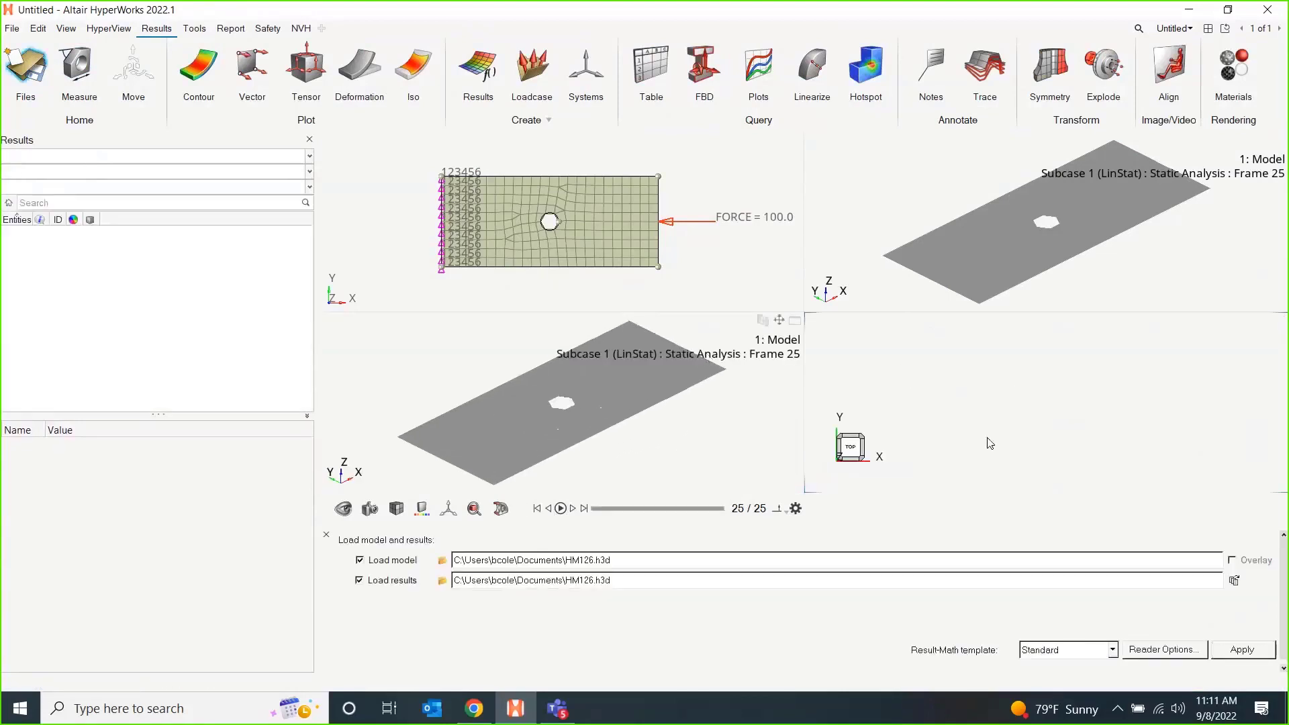
pyautogui.click(1219, 650)
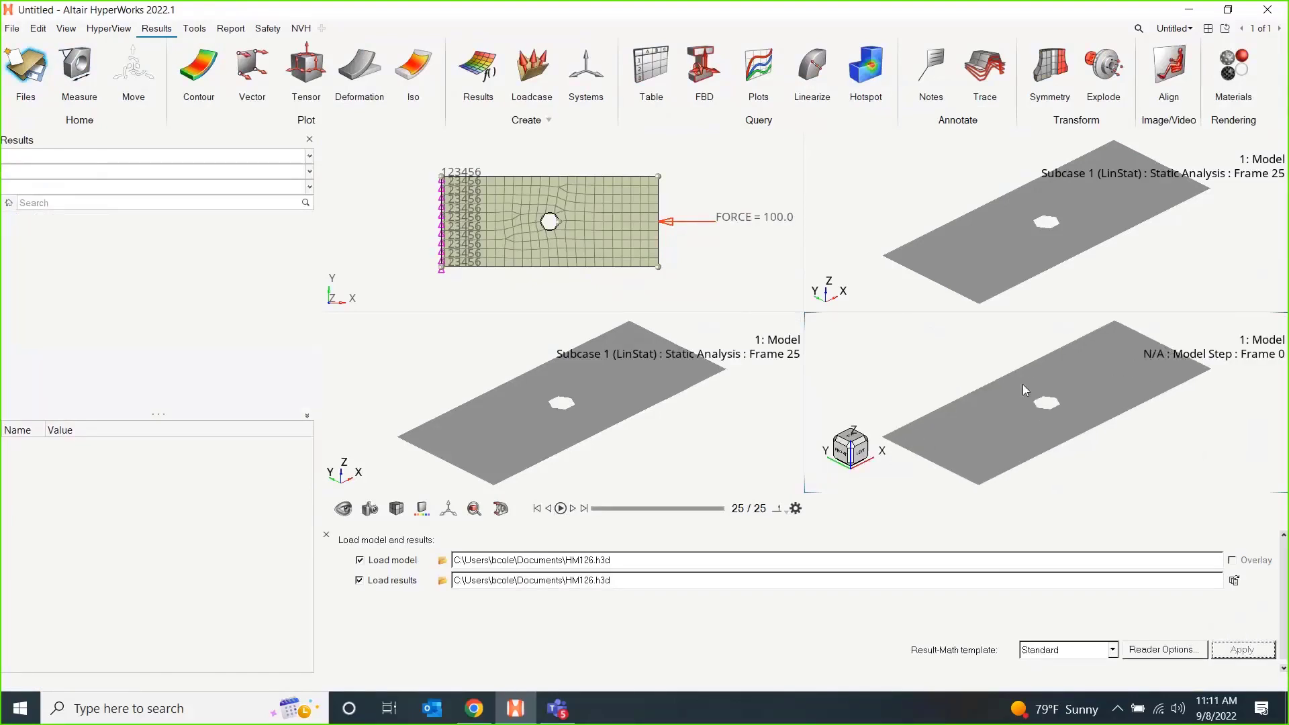
pyautogui.click(882, 278)
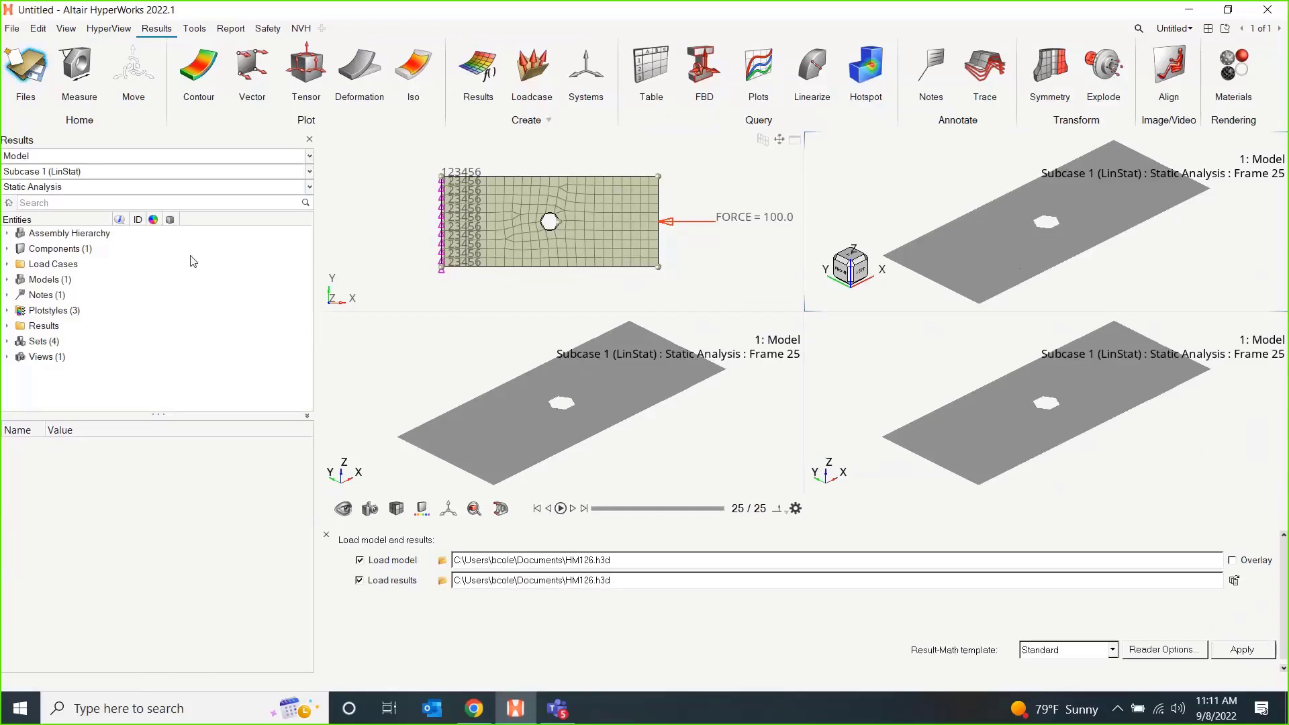
# Contour the displacement magnitude of Subcase 1 (LinStat) in the active results window.
pyautogui.click(161, 172)
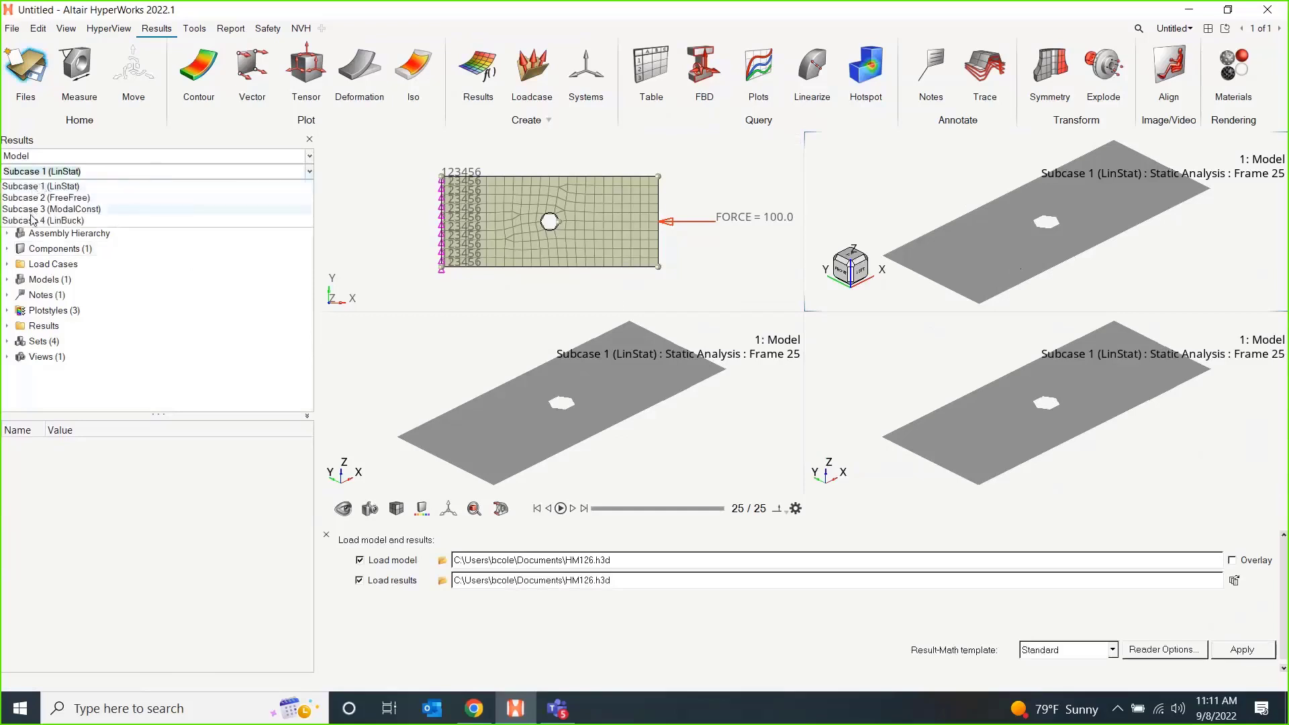
pyautogui.click(99, 188)
pyautogui.click(195, 69)
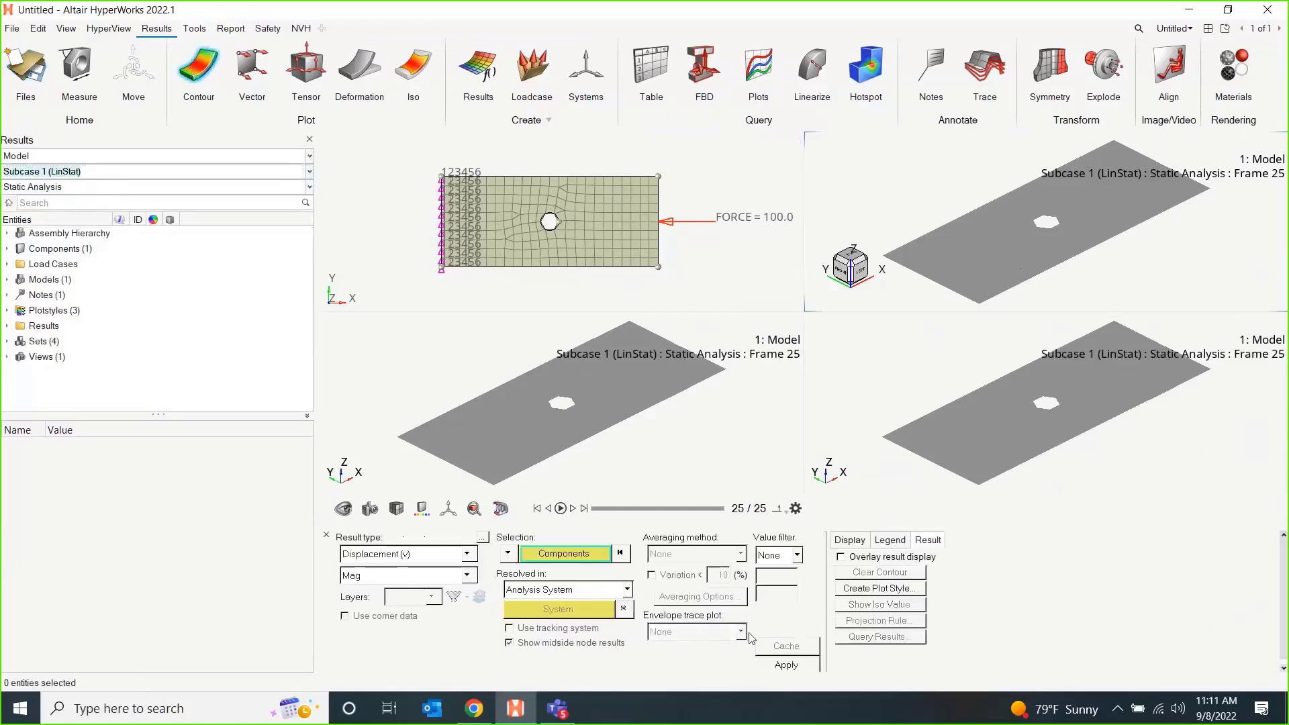
pyautogui.click(786, 665)
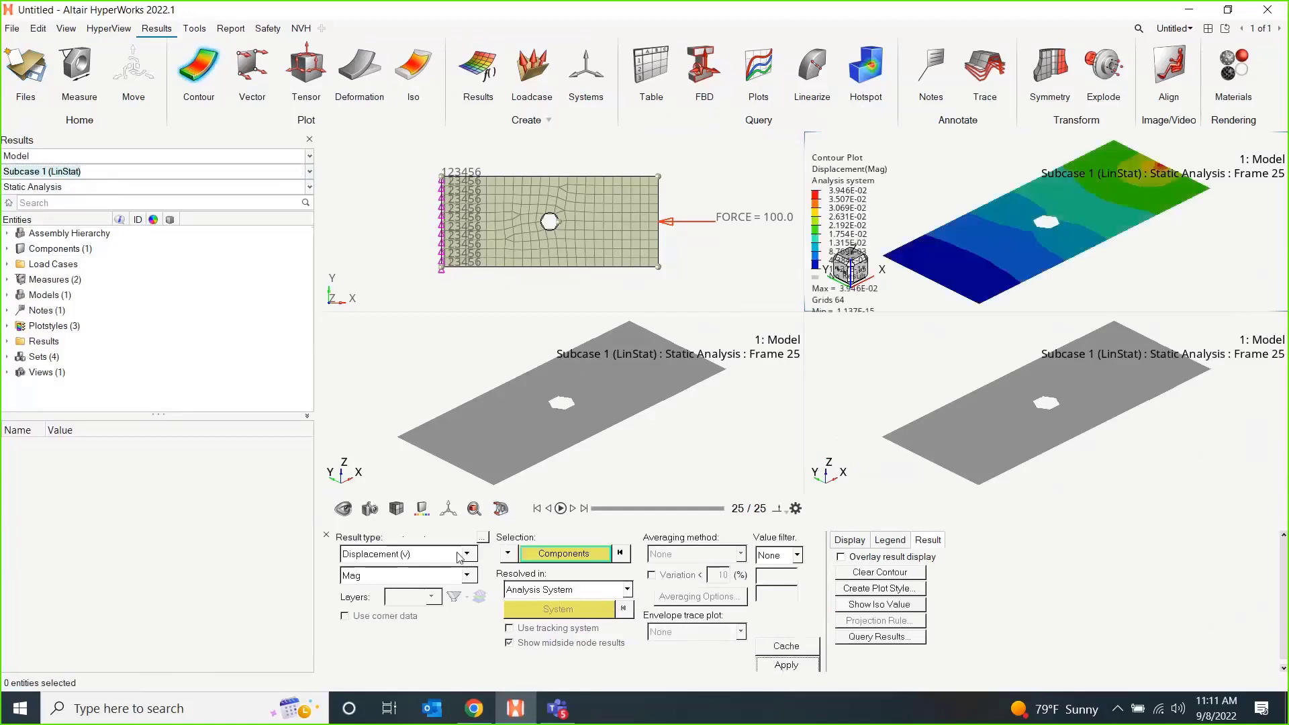
# Change the static contour to Element Stresses (2D & 3D) with the vonMises component and Max layers.
pyautogui.click(460, 555)
pyautogui.click(468, 588)
pyautogui.click(785, 664)
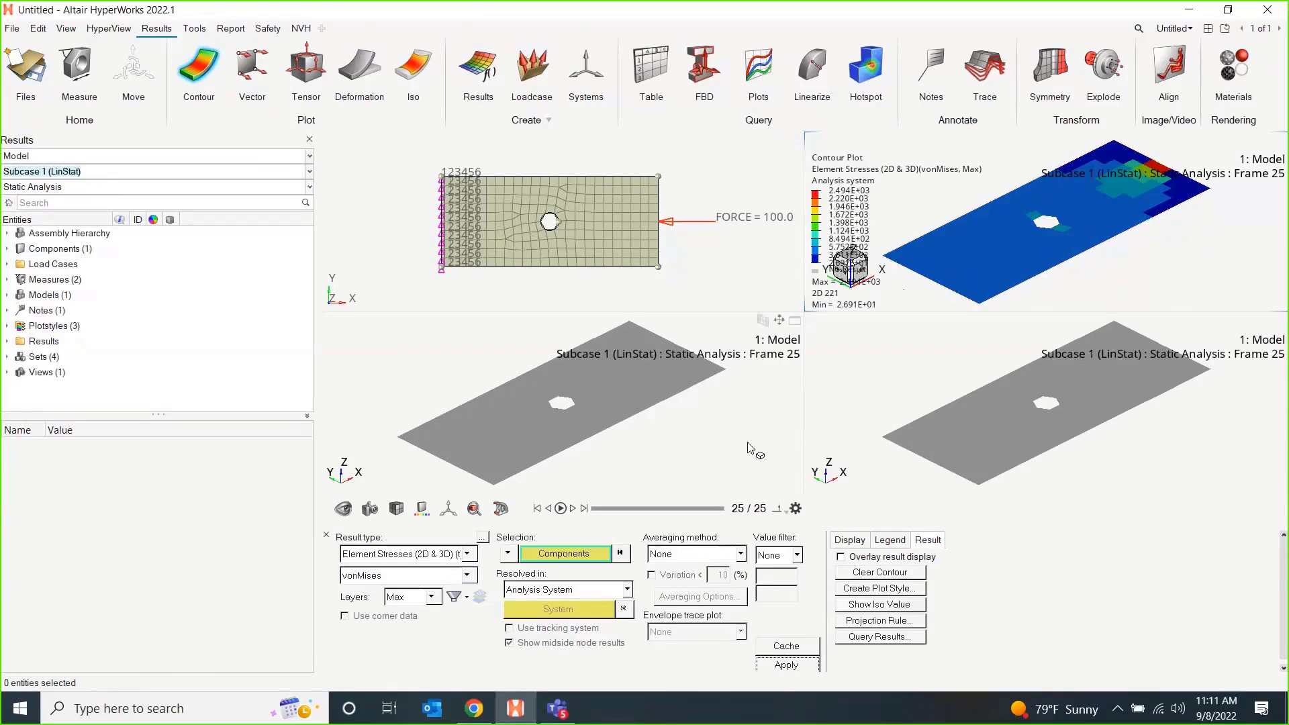
# Switch the results window below the meshed plate to Subcase 3 (ModalConst).
pyautogui.click(705, 438)
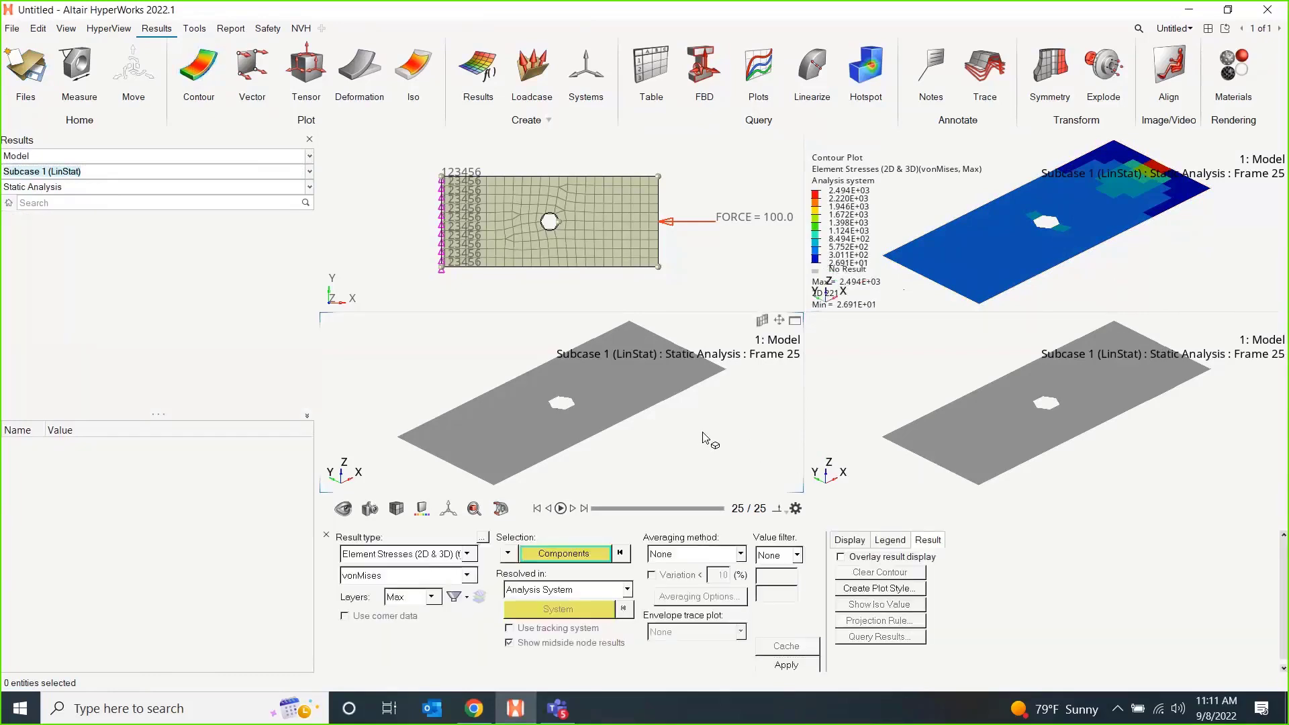
pyautogui.click(88, 173)
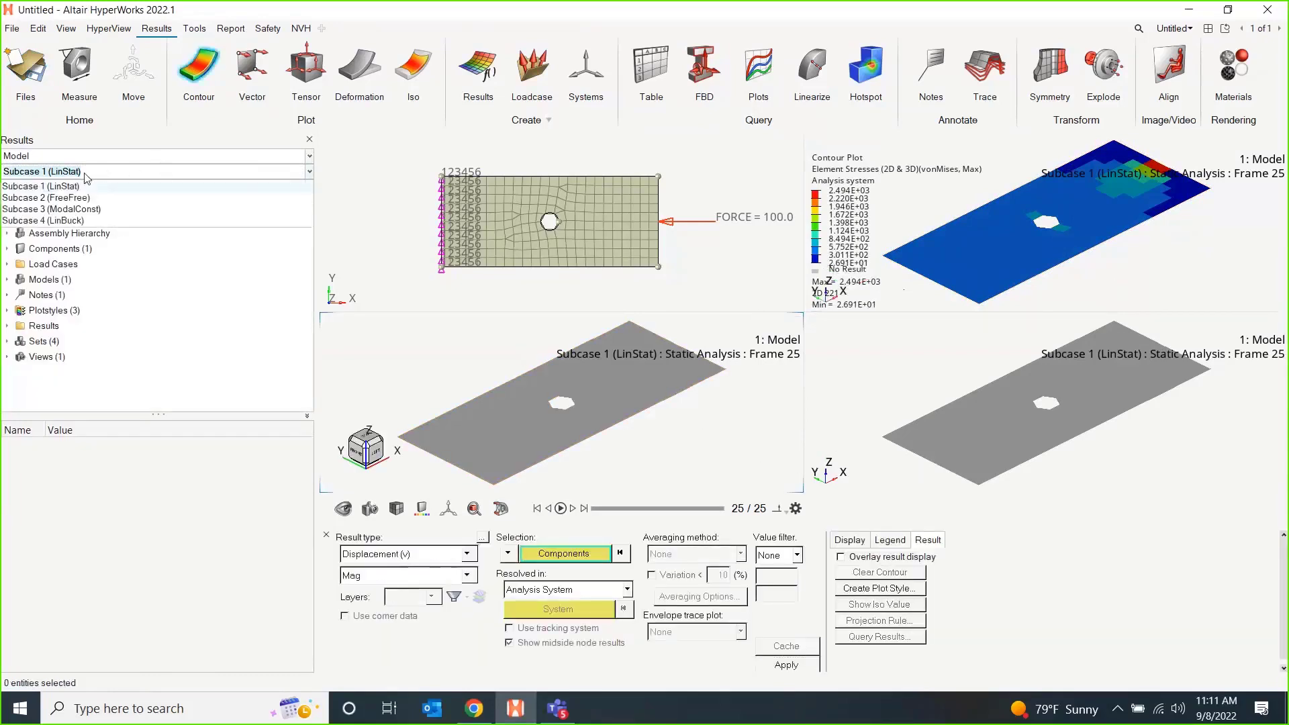
pyautogui.click(89, 210)
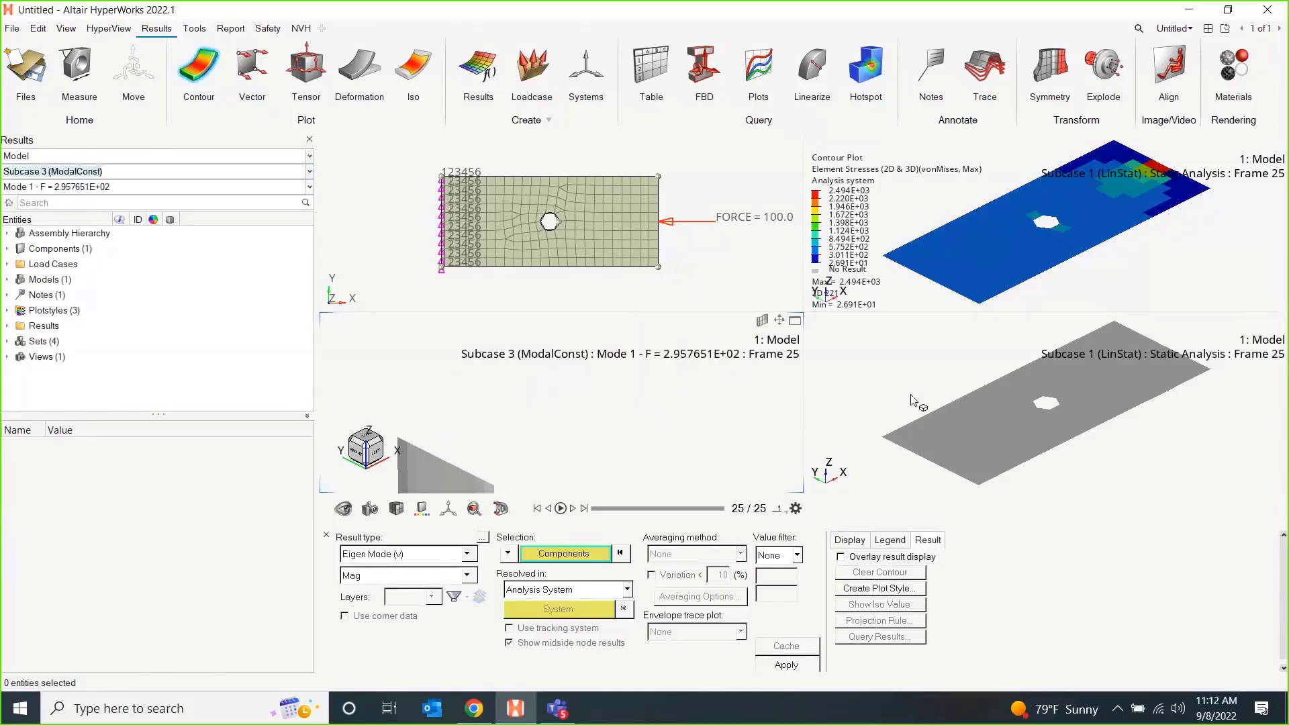
# Set the uniform deformation scale factor for the constrained eigen mode to 0.0001.
pyautogui.scroll(-2, 576, 390)
pyautogui.scroll(-2, 558, 407)
pyautogui.moveTo(558, 408); pyautogui.dragTo(519, 357, button='right')
pyautogui.click(361, 70)
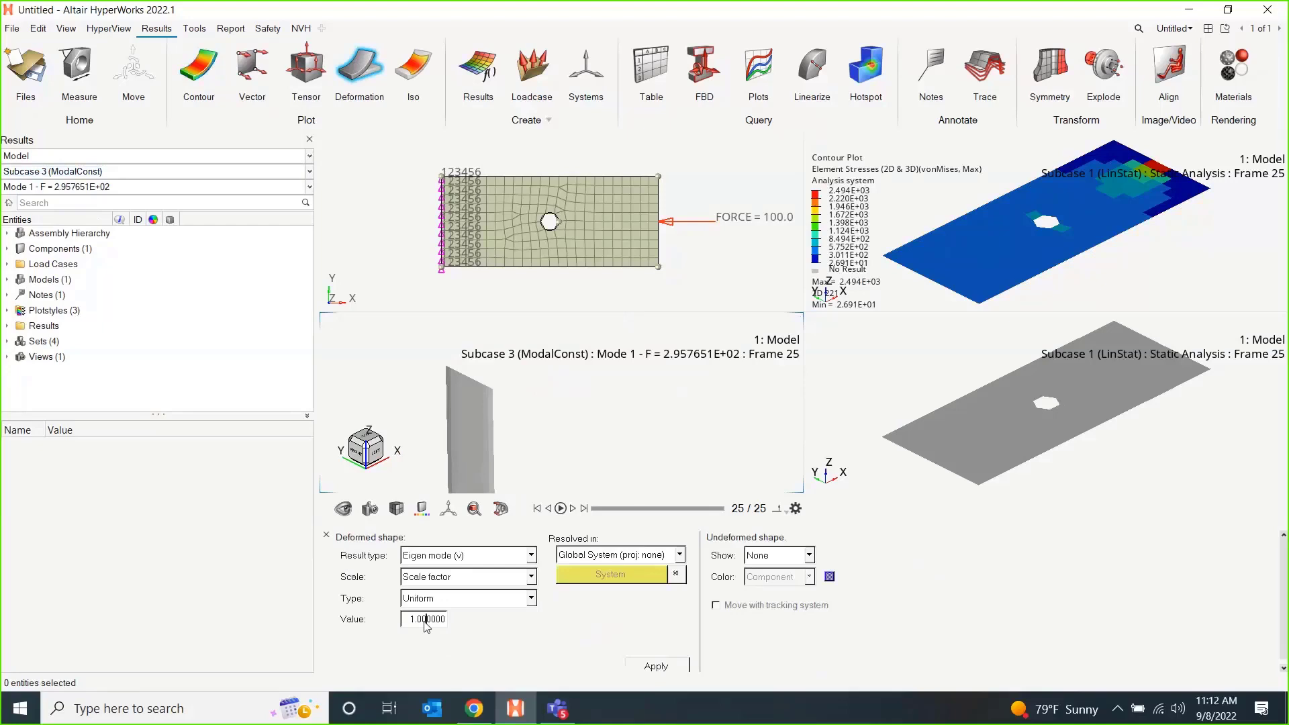
pyautogui.doubleClick(424, 619)
pyautogui.press('BackSpace')
pyautogui.write('0001')
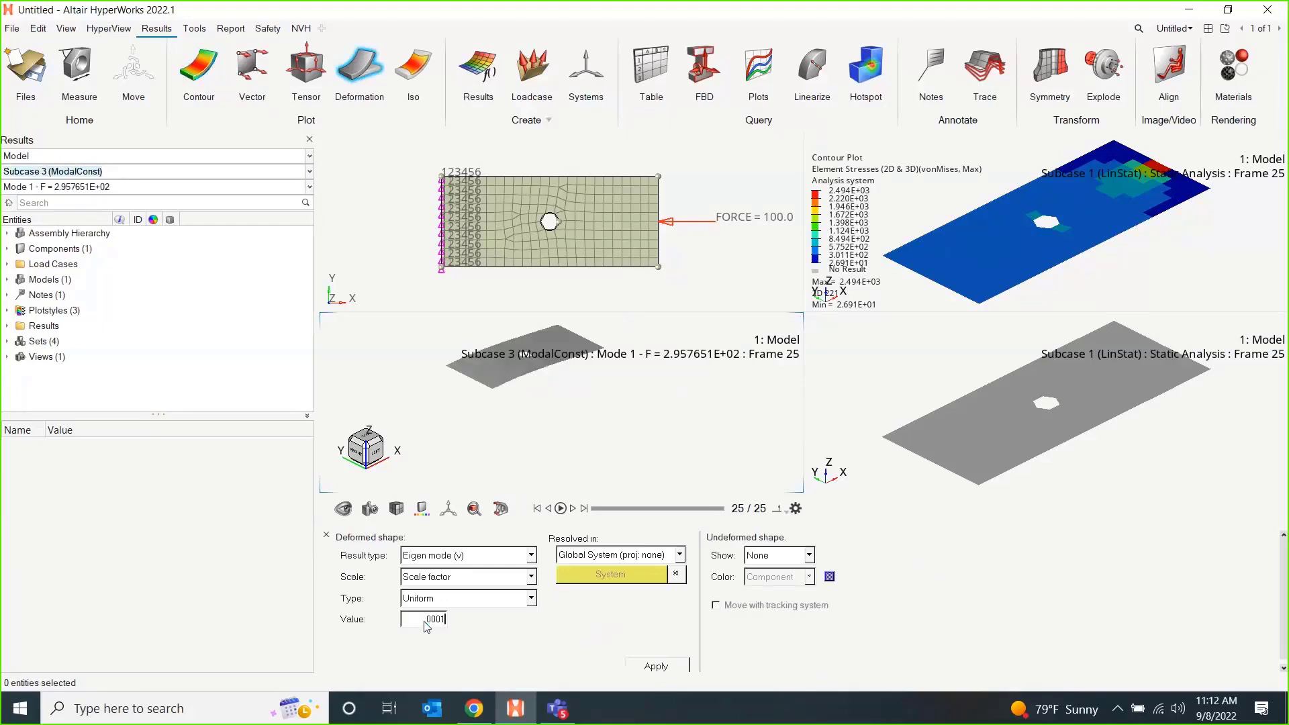
# Animate constrained mode 1 with the modal animation type and check the list of available constrained modes.
pyautogui.click(561, 508)
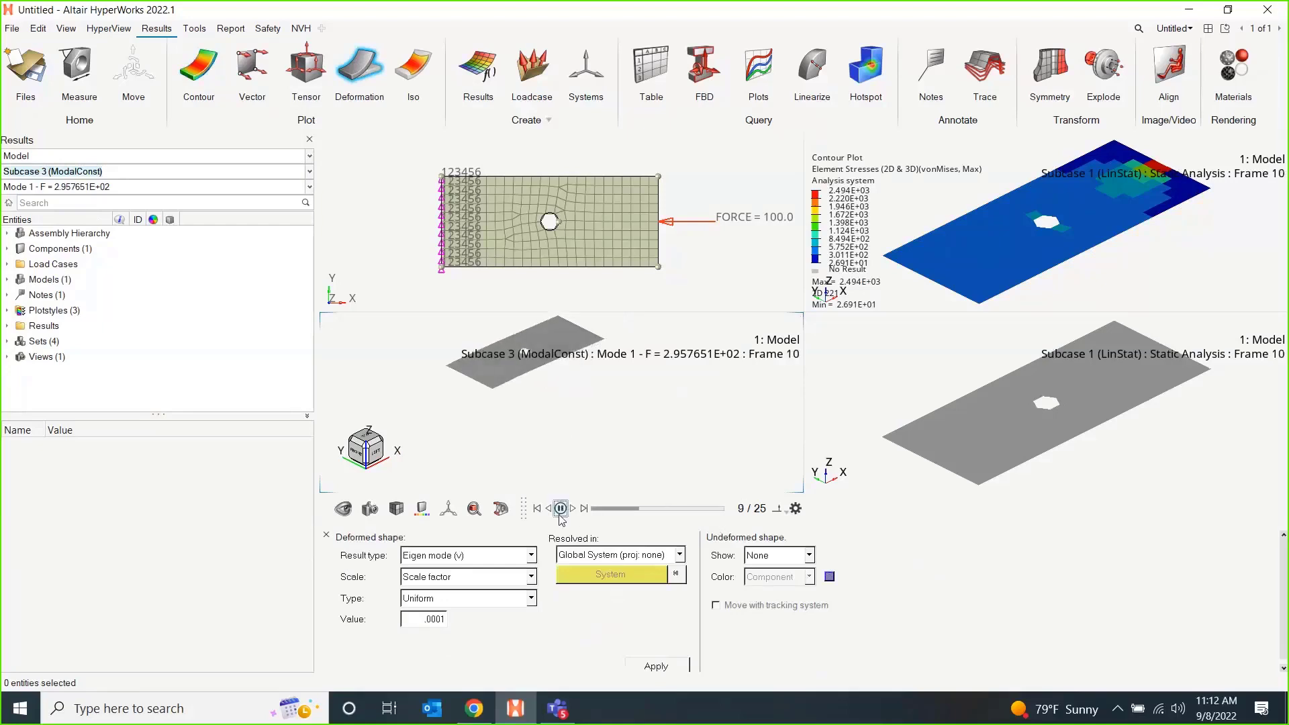
pyautogui.click(777, 508)
pyautogui.click(776, 469)
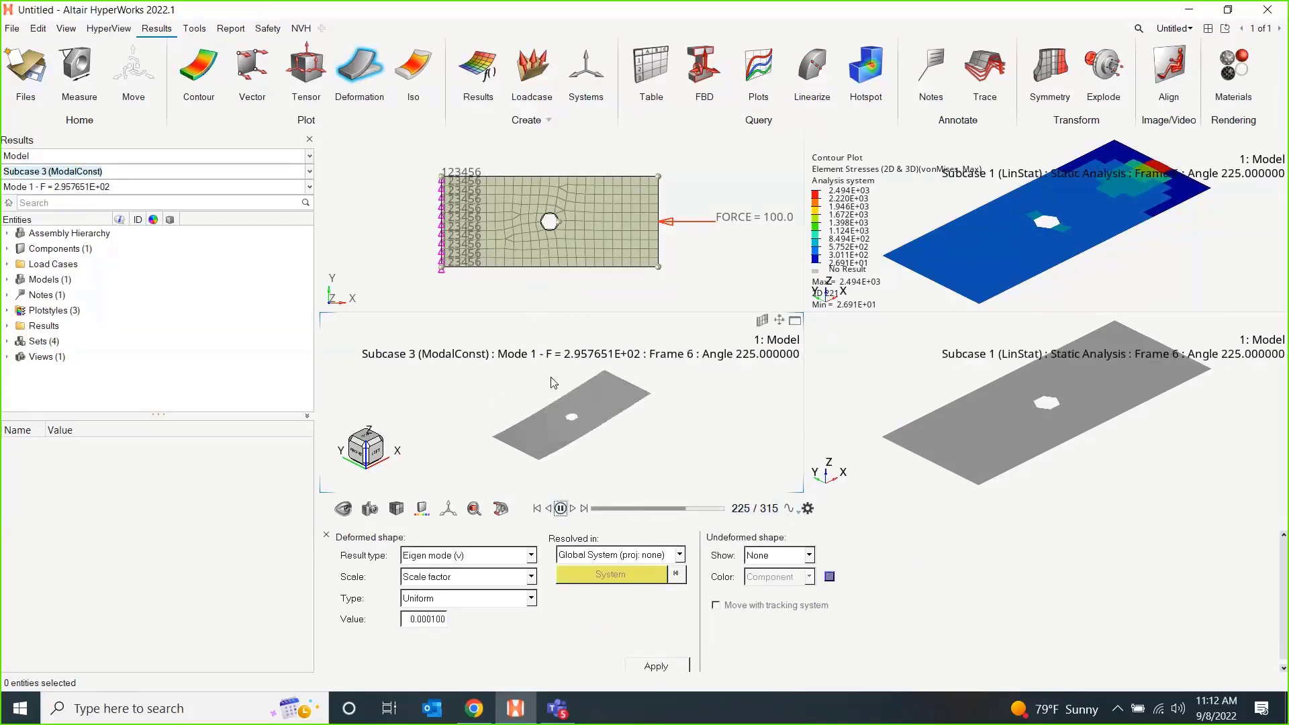
pyautogui.click(85, 189)
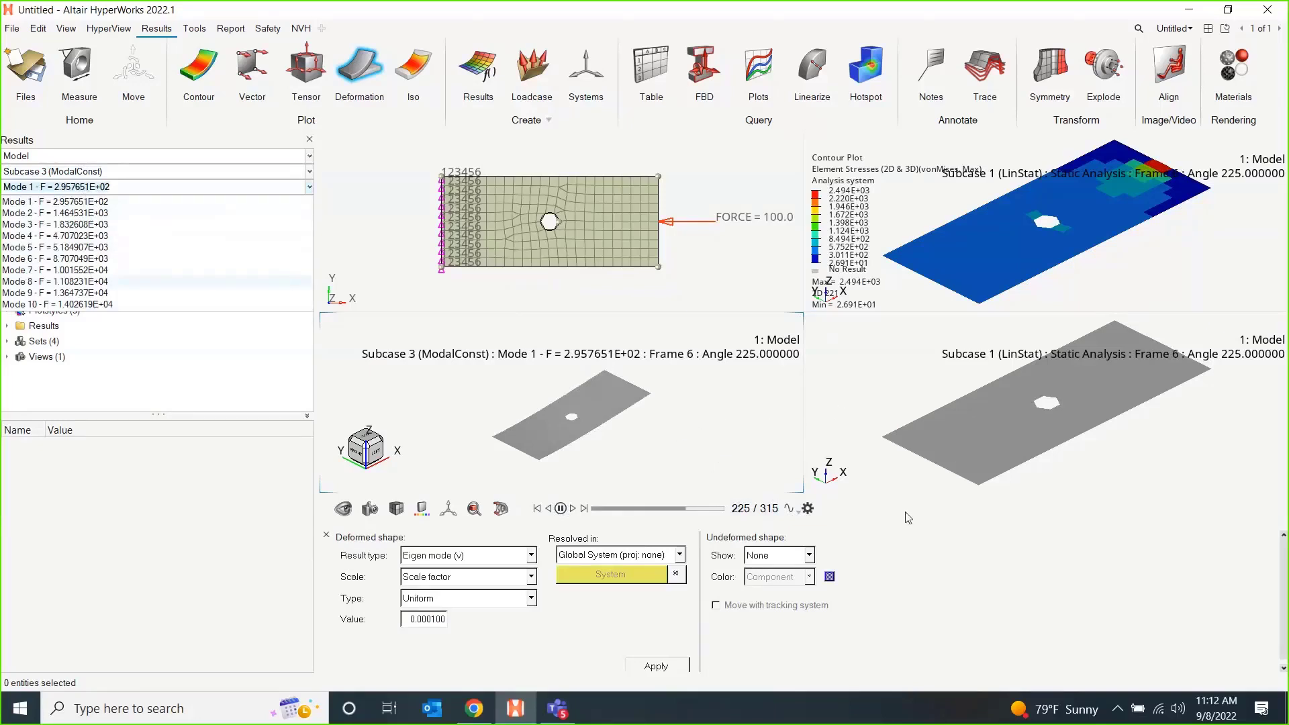
pyautogui.click(902, 478)
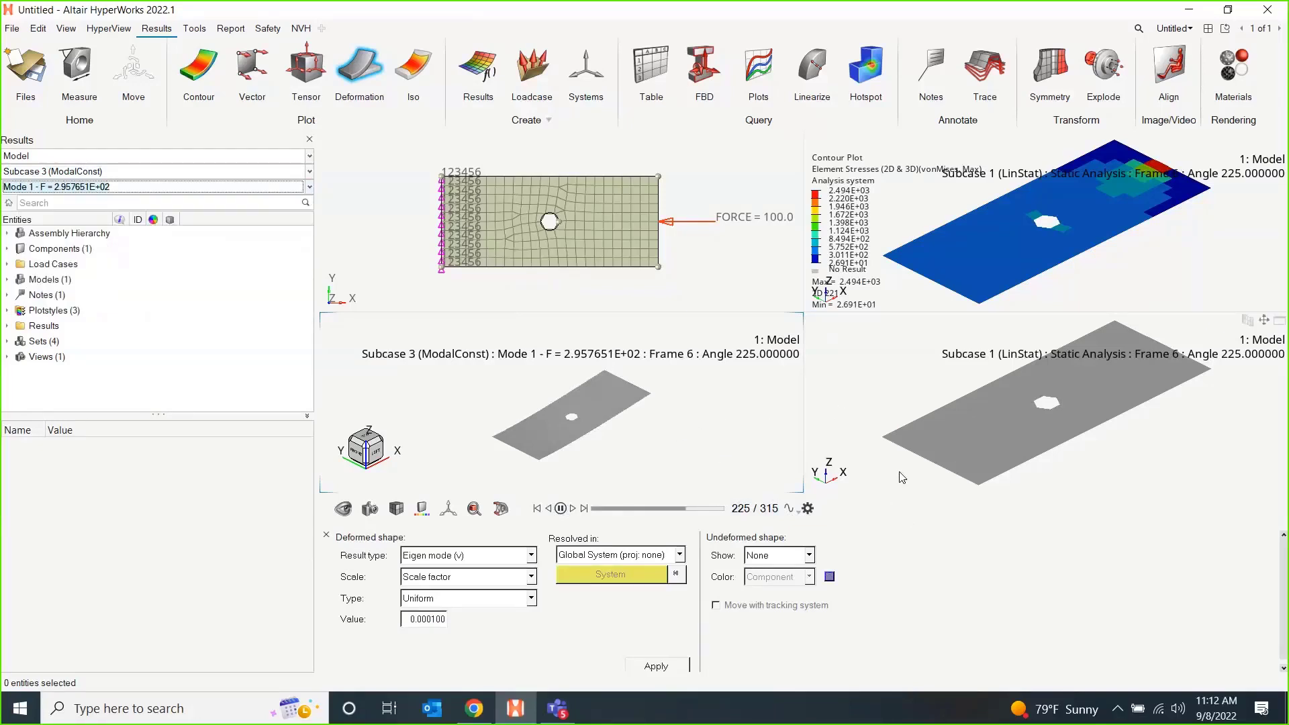
# Switch the results window that has no contour and still shows the static case to Subcase 4 (LinBuck), mode 1.
pyautogui.click(887, 386)
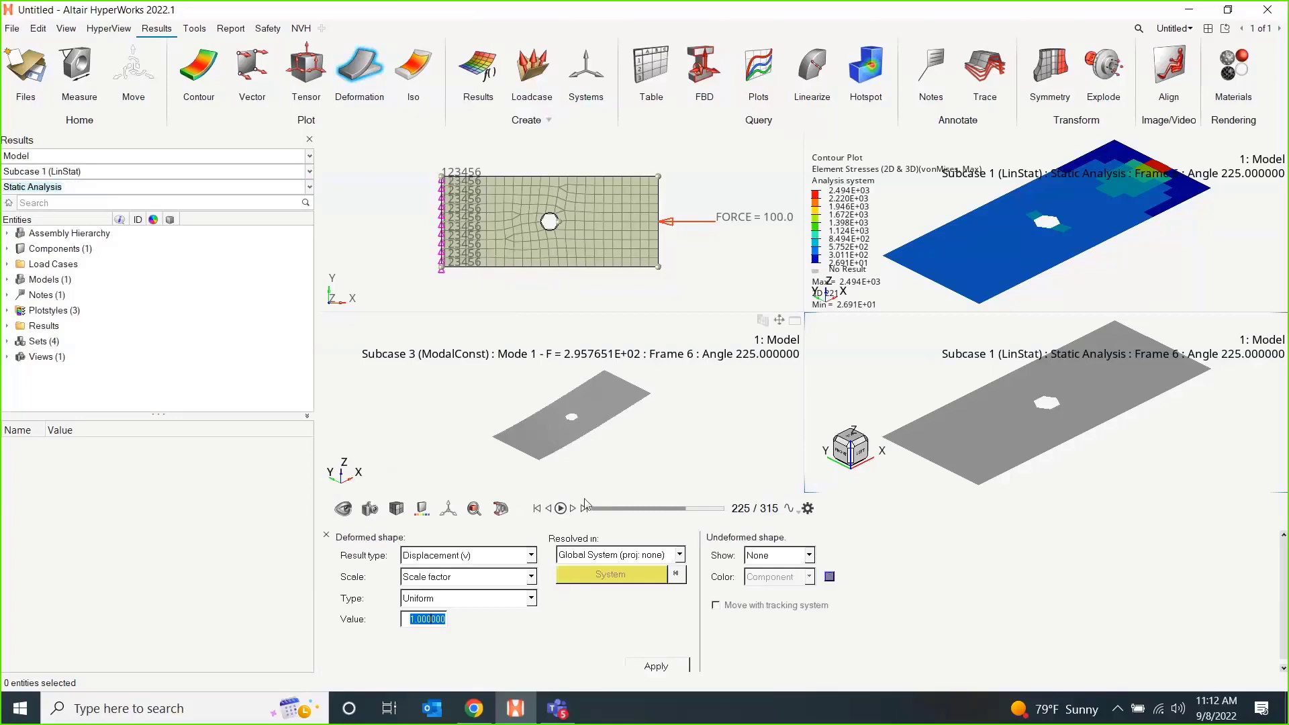
pyautogui.click(99, 173)
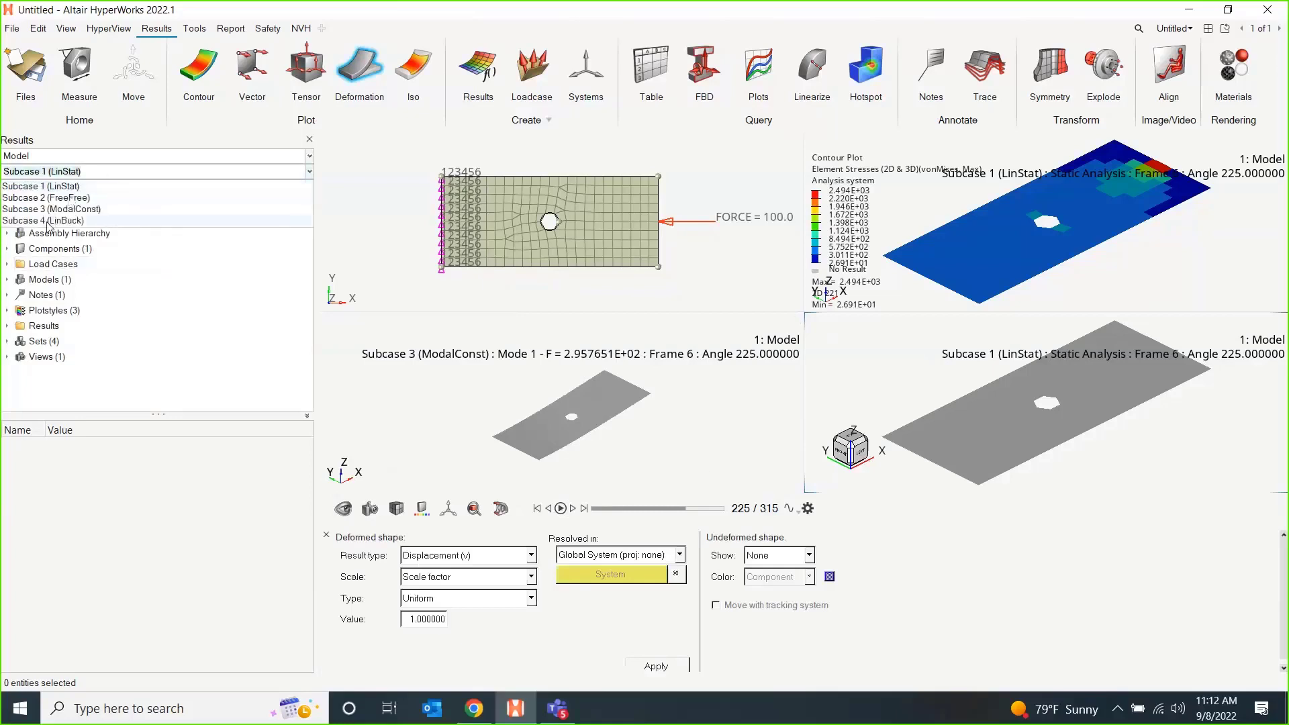
pyautogui.click(94, 220)
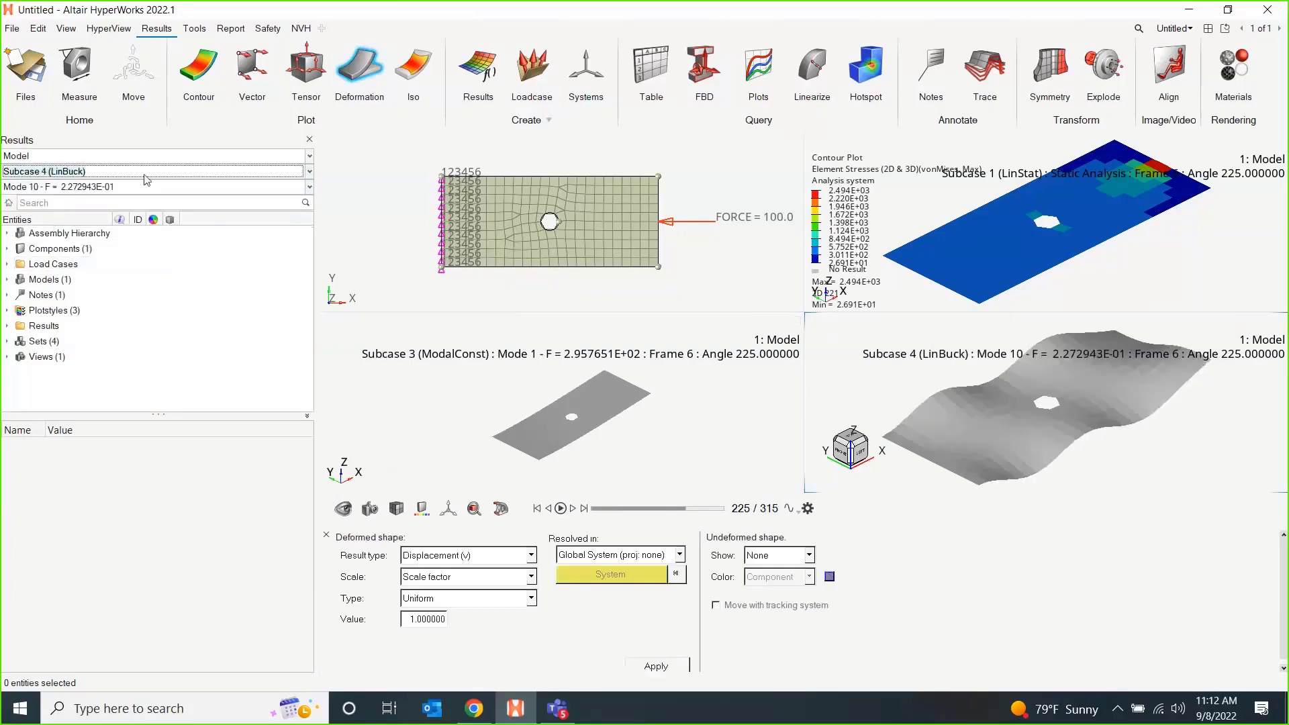
pyautogui.click(127, 188)
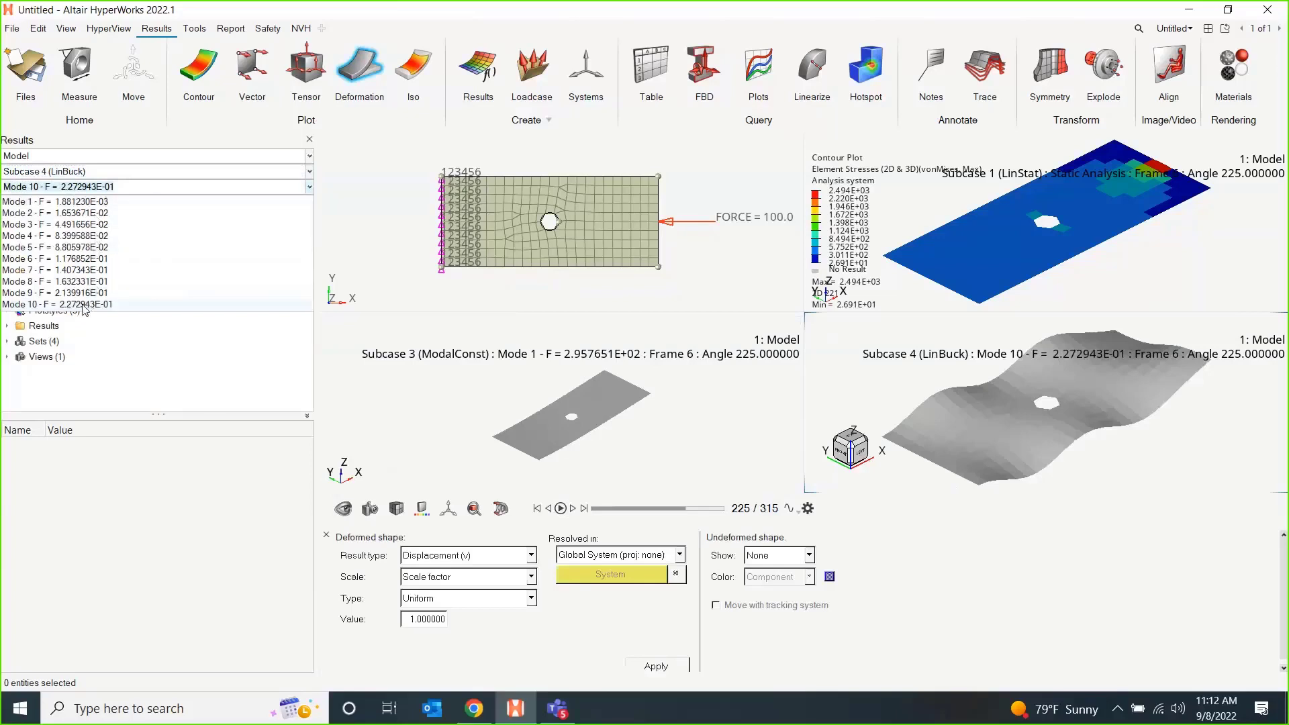
pyautogui.click(80, 203)
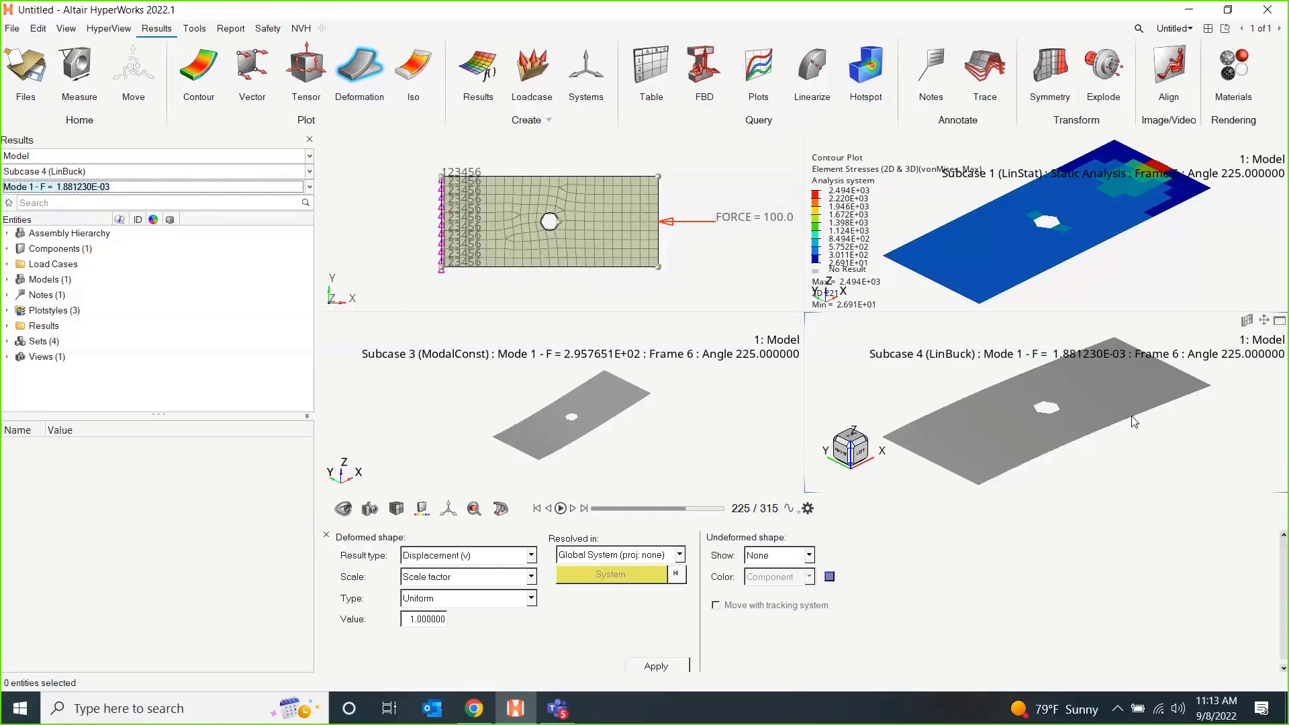
# Check the list of buckling modes and contour the Buckling Mode magnitude for mode 1.
pyautogui.click(40, 188)
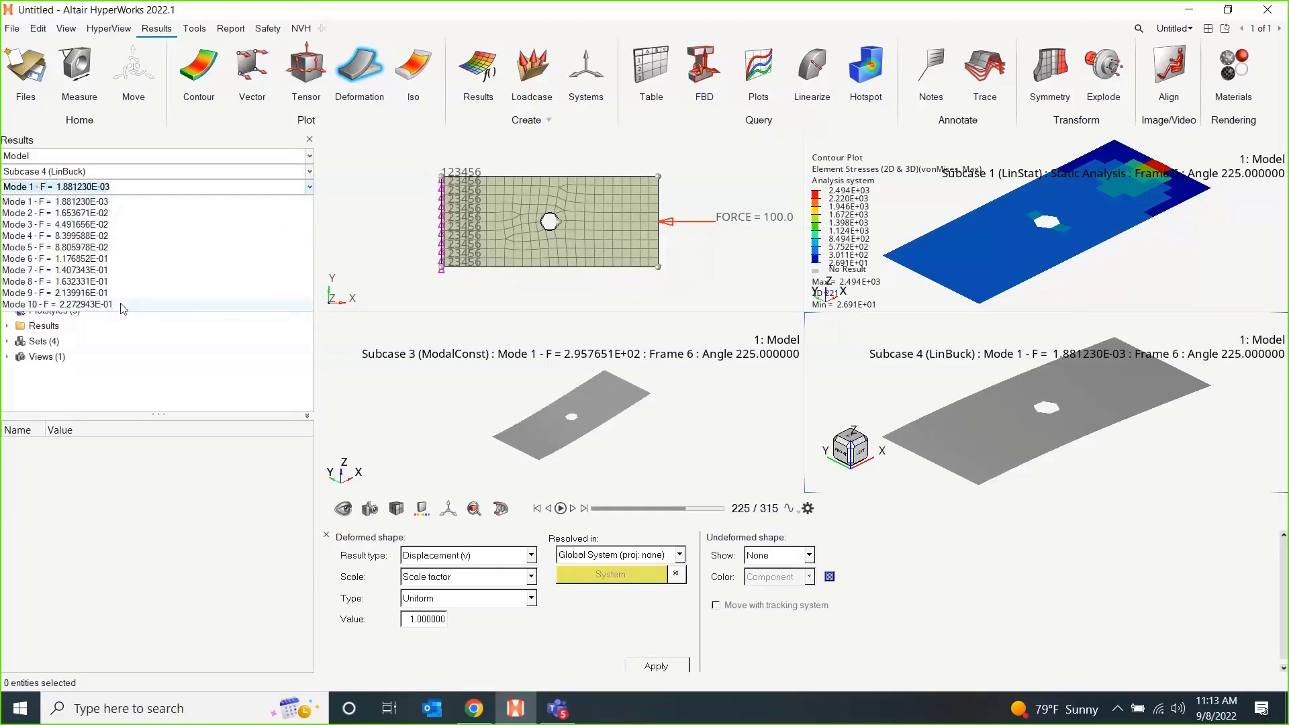
pyautogui.click(716, 288)
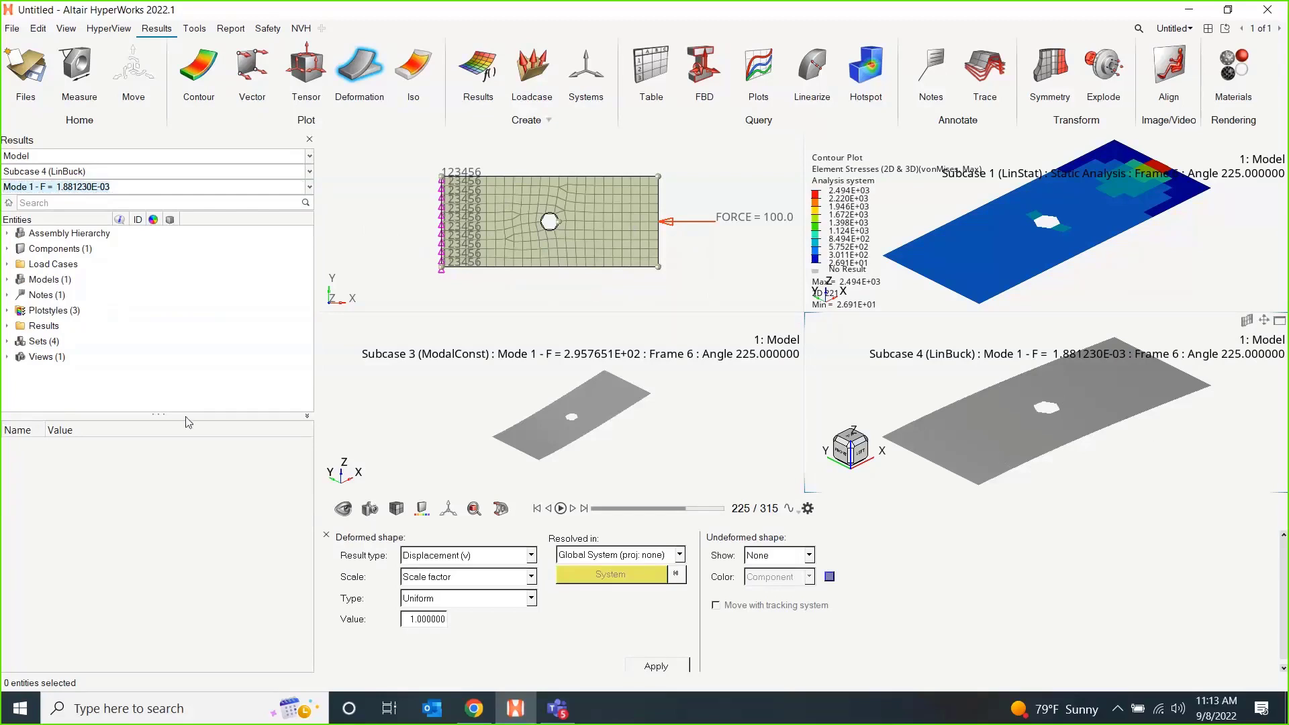
pyautogui.click(196, 65)
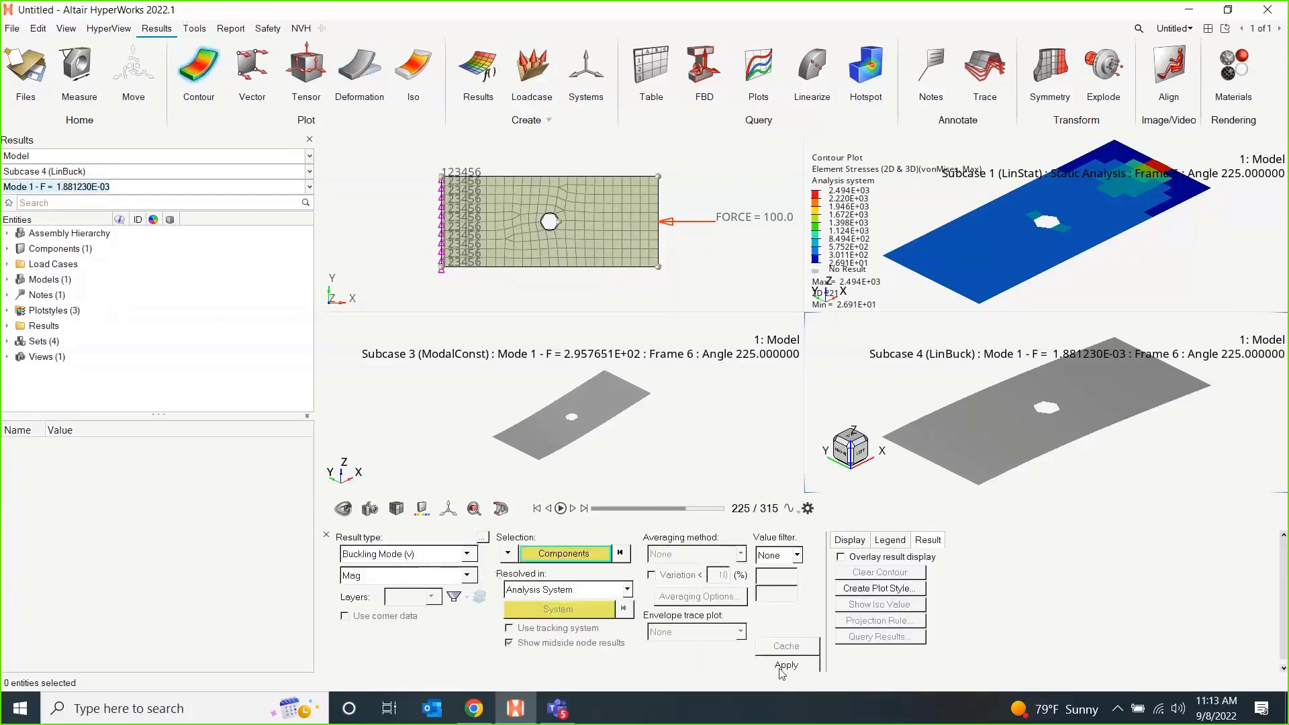
pyautogui.click(783, 669)
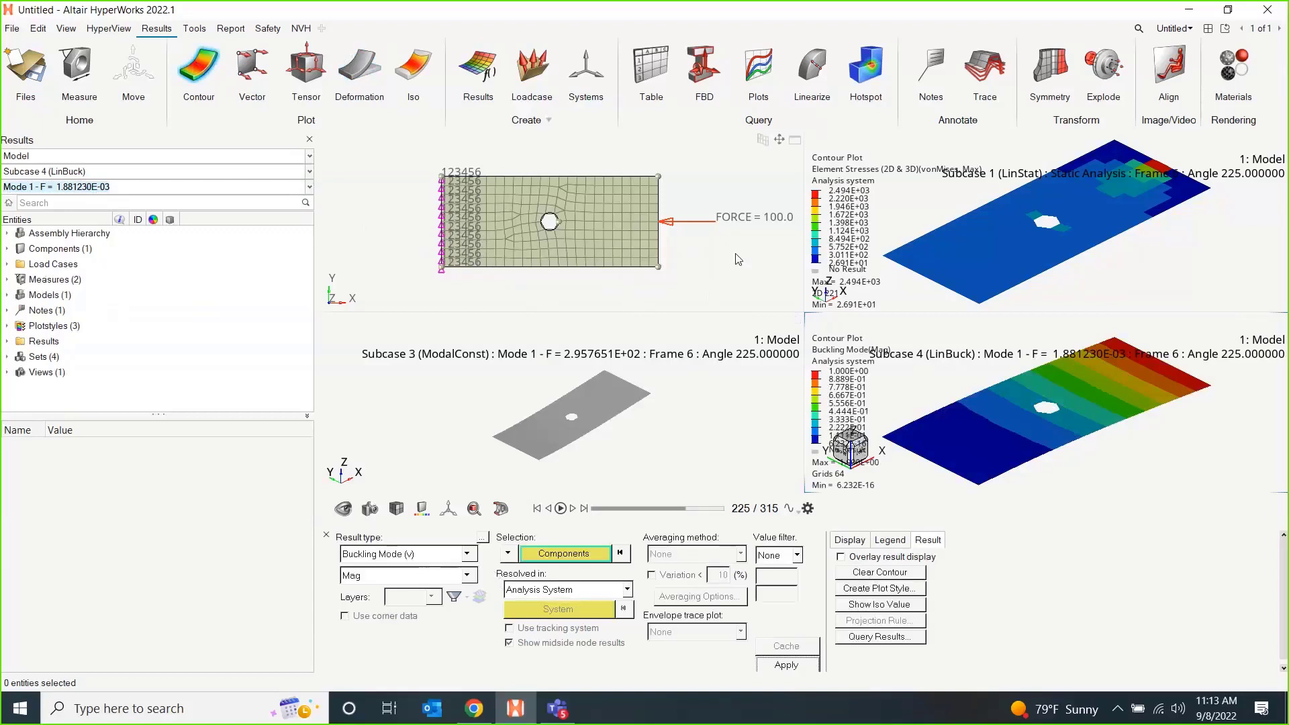
# Activate the meshed plate's window and set the thickness T of the PSHELL property property1 to 0.1.
pyautogui.click(701, 274)
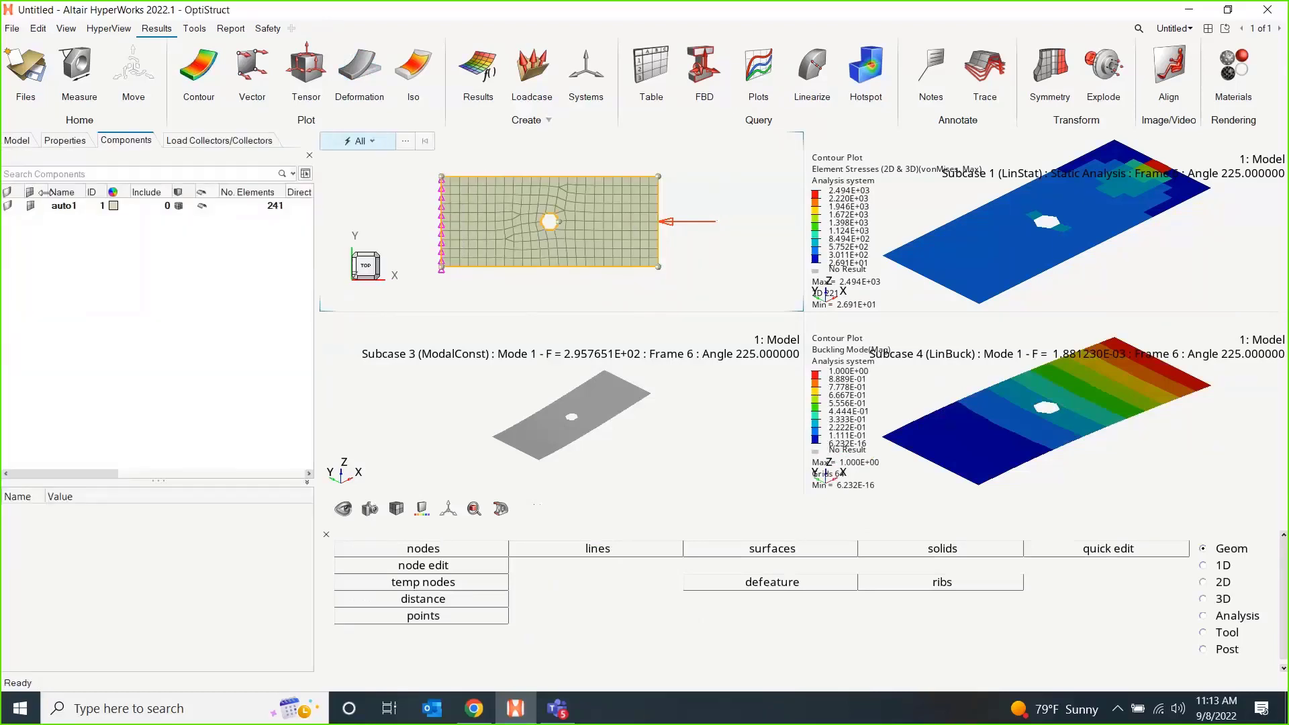
pyautogui.click(20, 142)
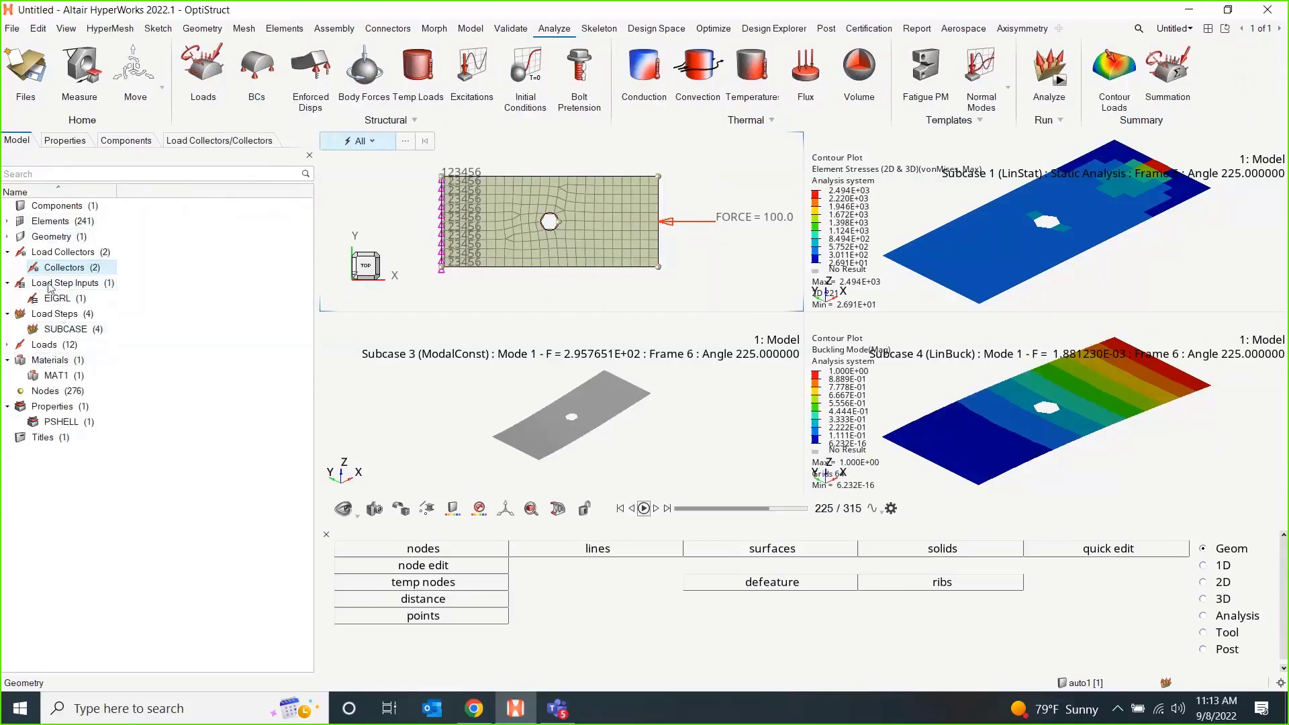
pyautogui.click(64, 141)
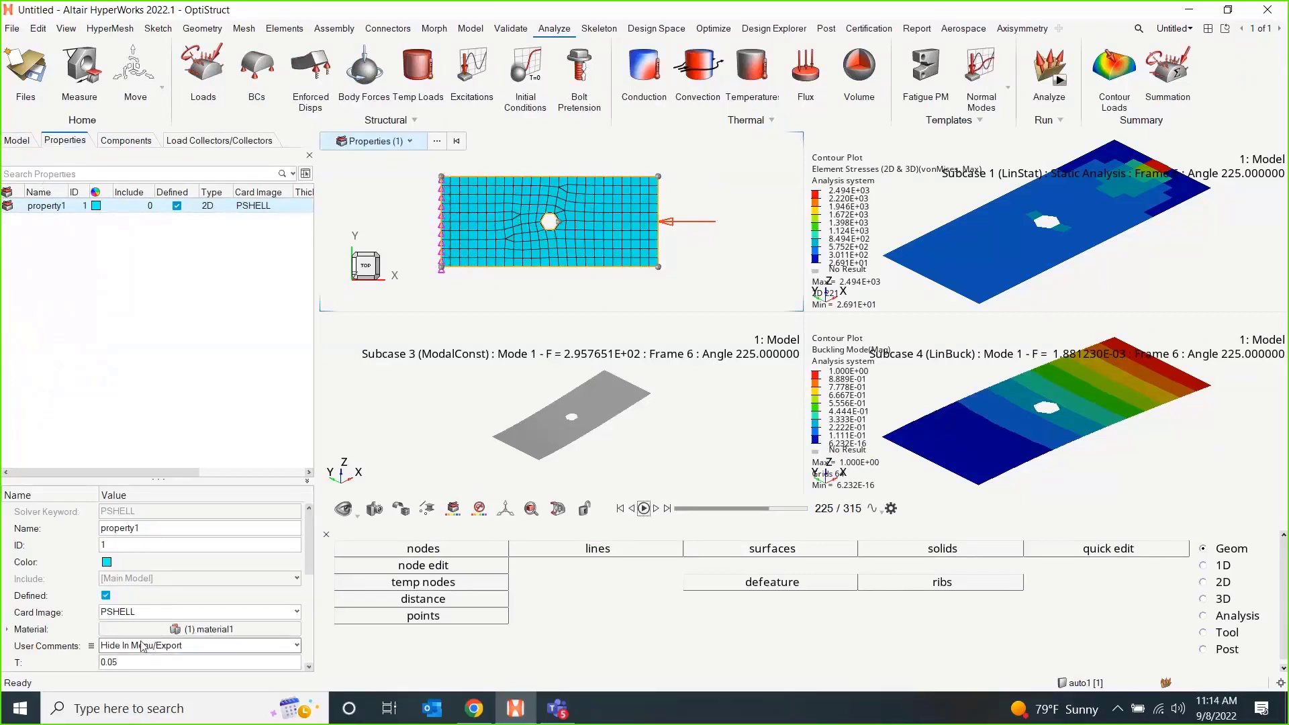
pyautogui.moveTo(149, 351); pyautogui.dragTo(149, 325)
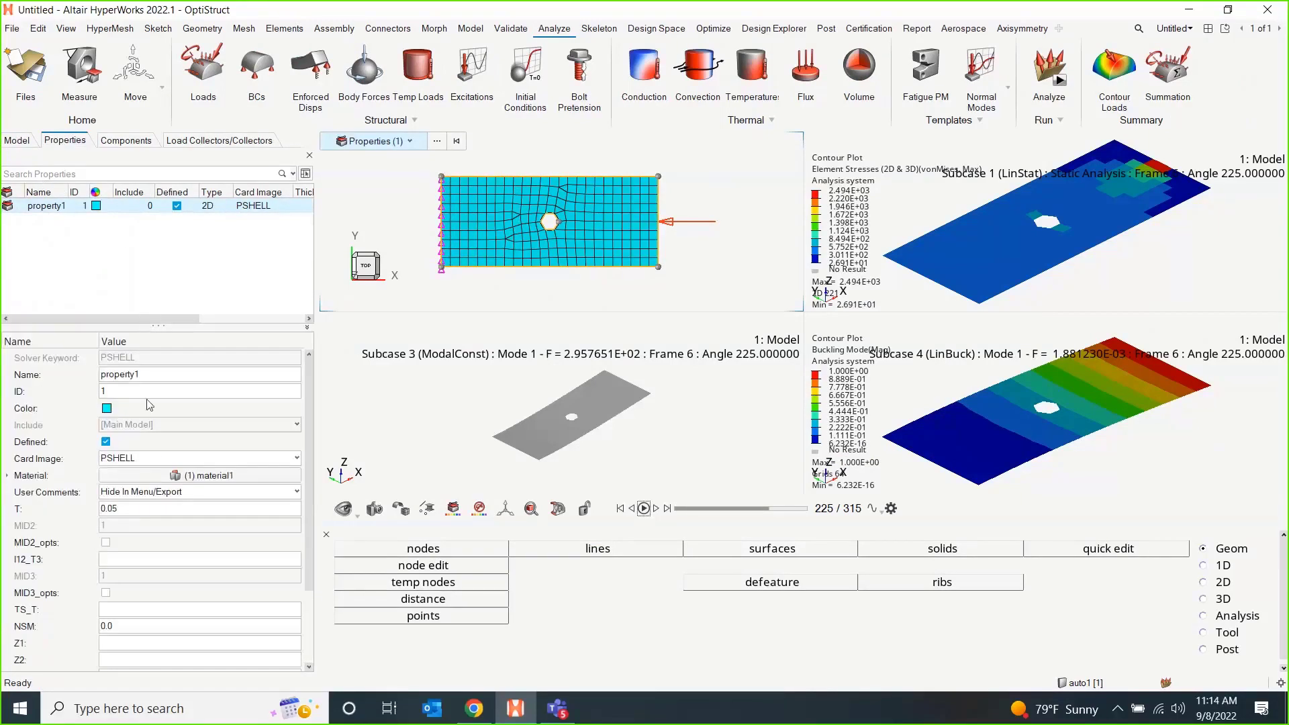
pyautogui.click(135, 509)
pyautogui.press('BackSpace')
pyautogui.write('1')
pyautogui.click(192, 258)
# Rename the solver input file HM127.fem, run the OptiStruct analysis, and close the solver view once the job is done.
pyautogui.click(1047, 67)
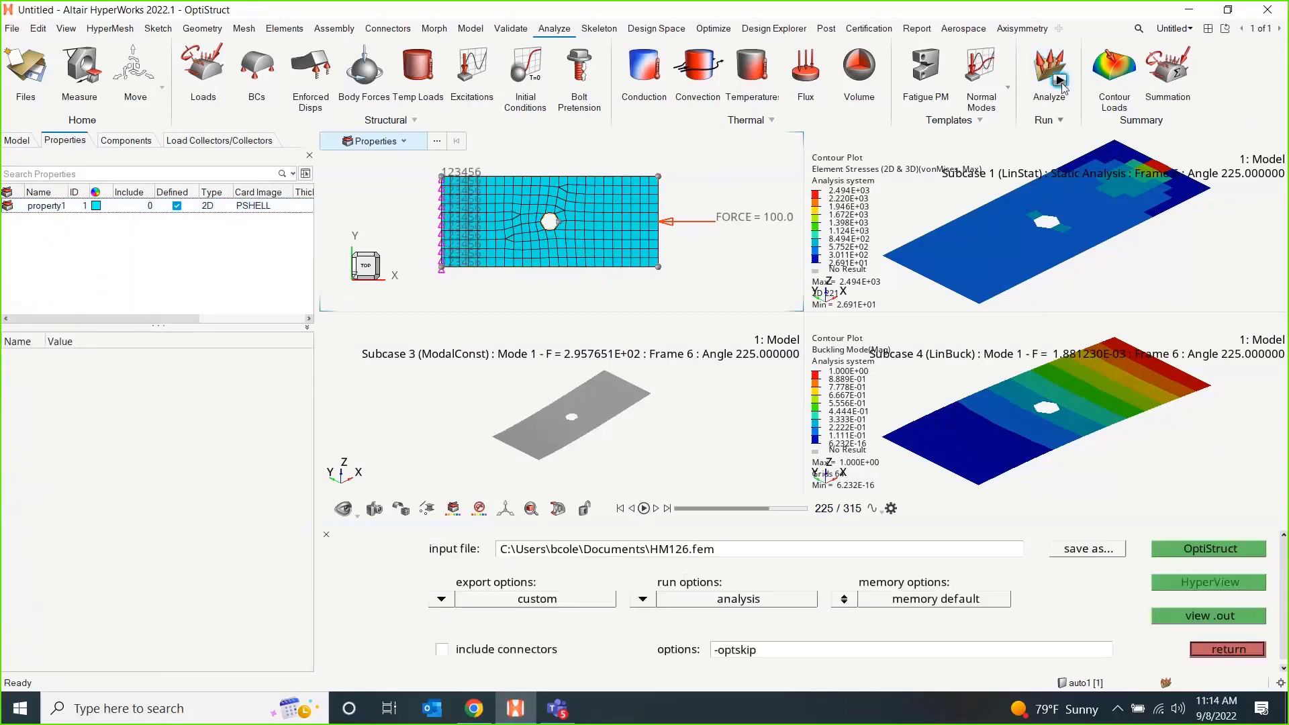
pyautogui.click(688, 552)
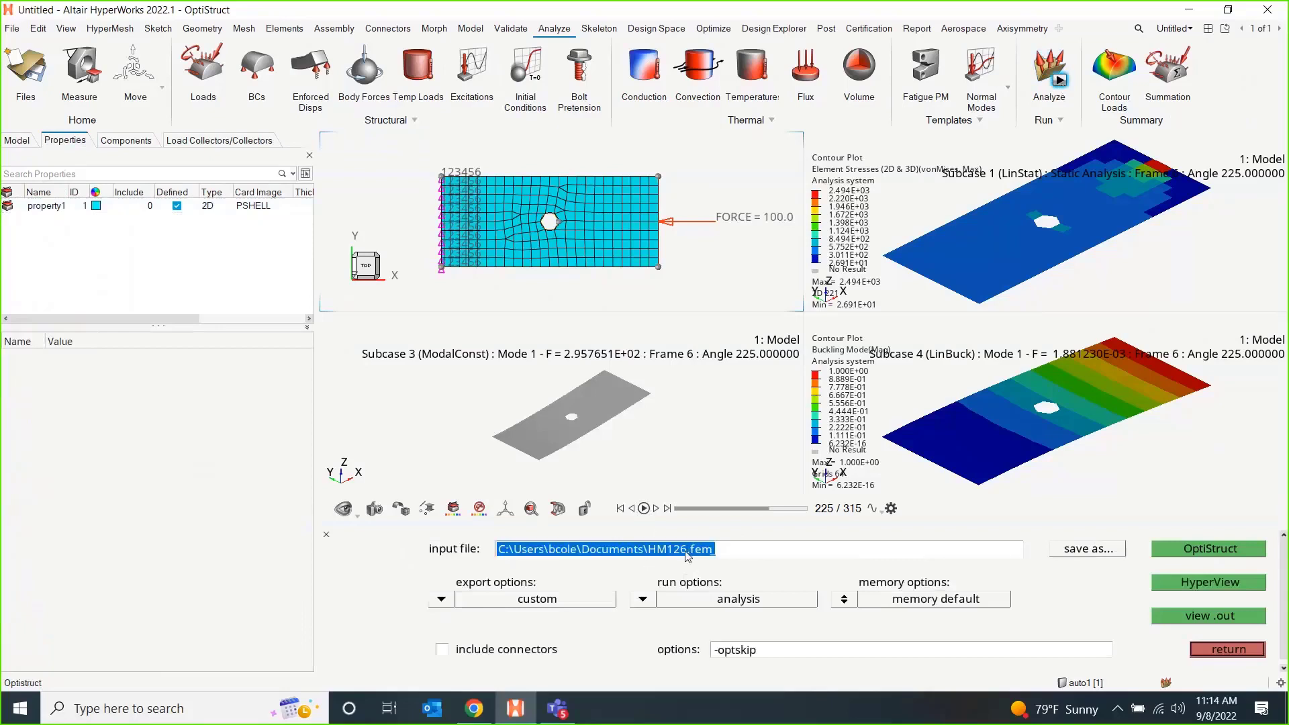
pyautogui.press('BackSpace')
pyautogui.press('BackSpace')
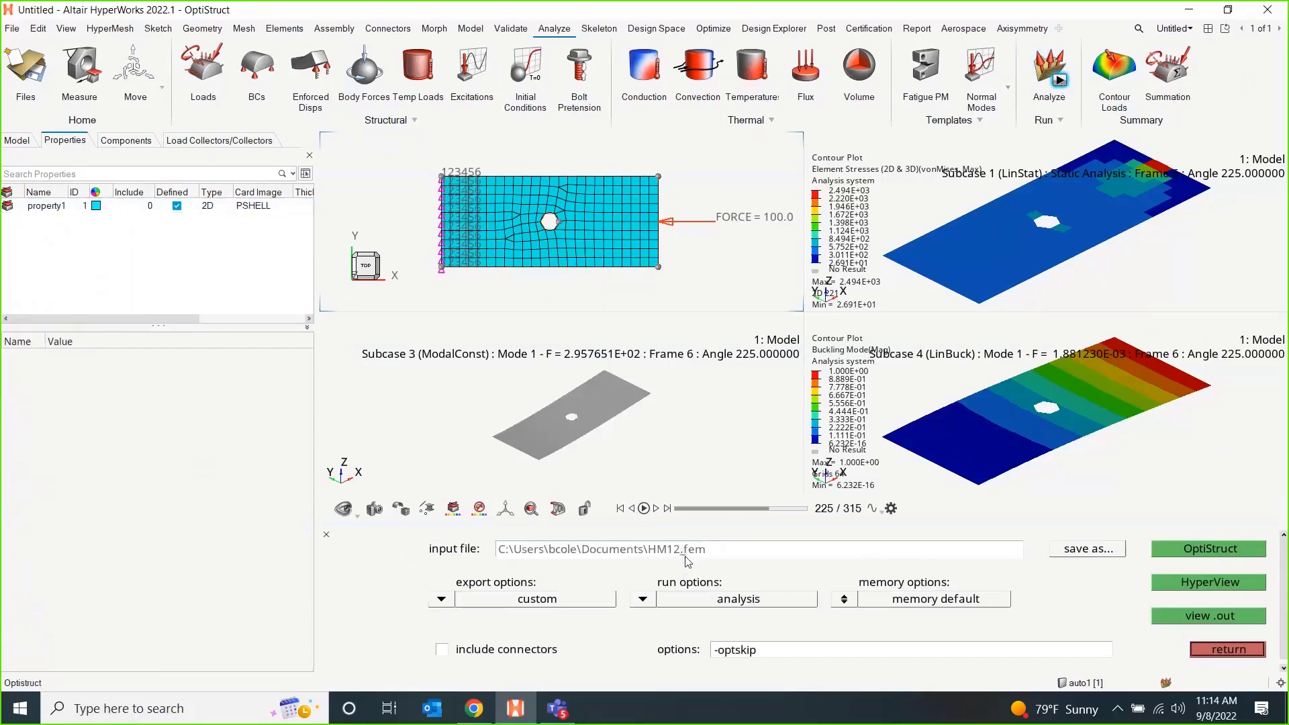
pyautogui.write('7')
pyautogui.click(1221, 551)
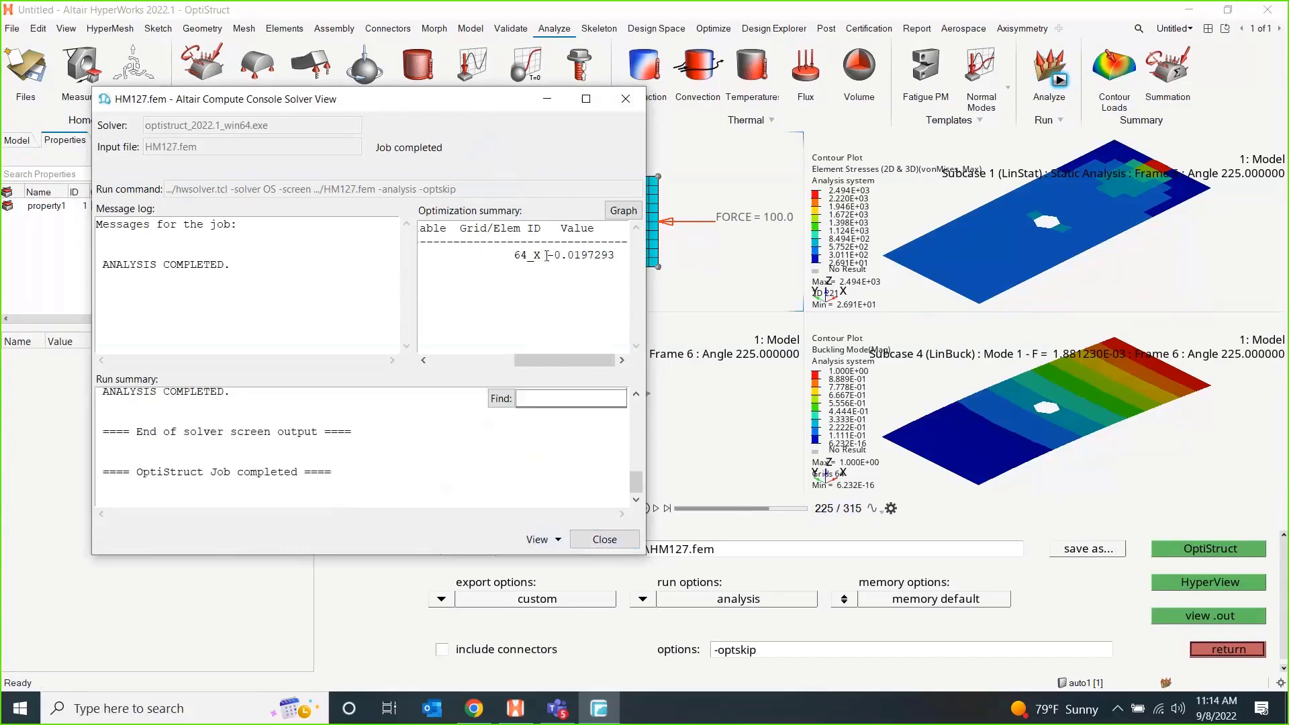
pyautogui.click(605, 539)
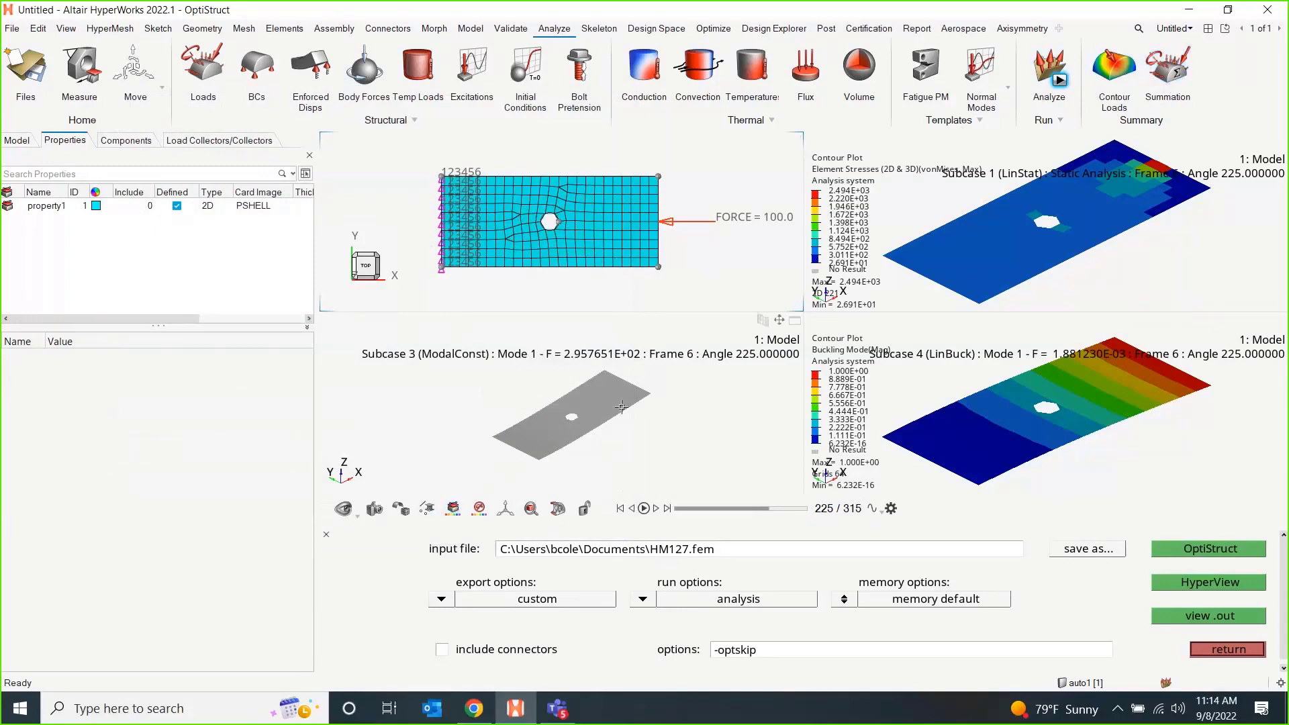
# Close the solver run settings and change the page layout to six windows in three rows of two.
pyautogui.click(327, 535)
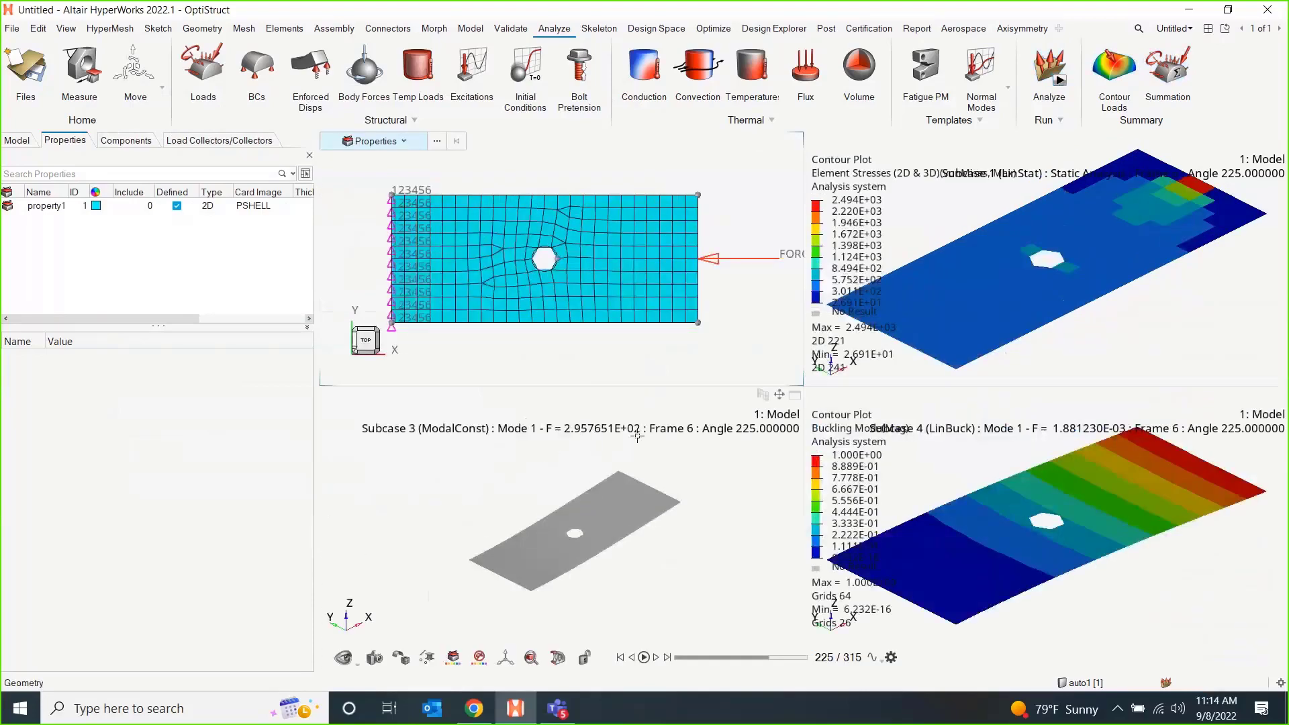
pyautogui.click(1208, 28)
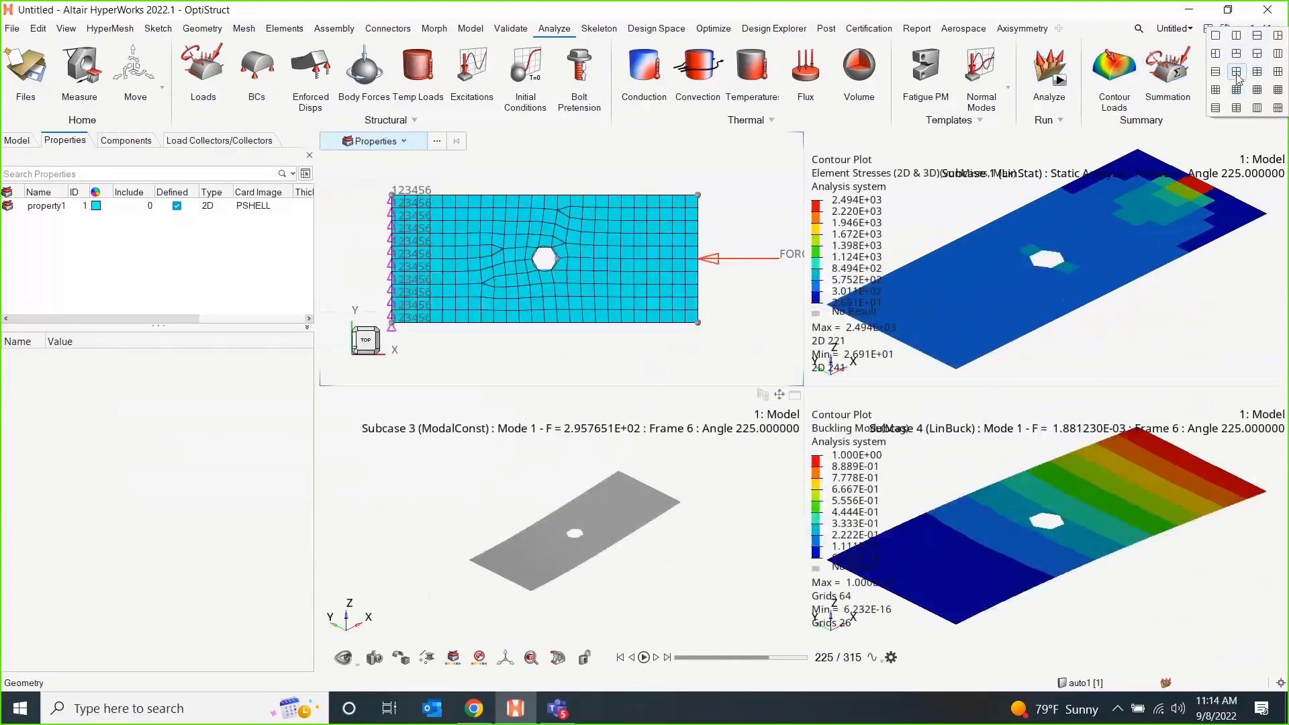
pyautogui.click(1258, 74)
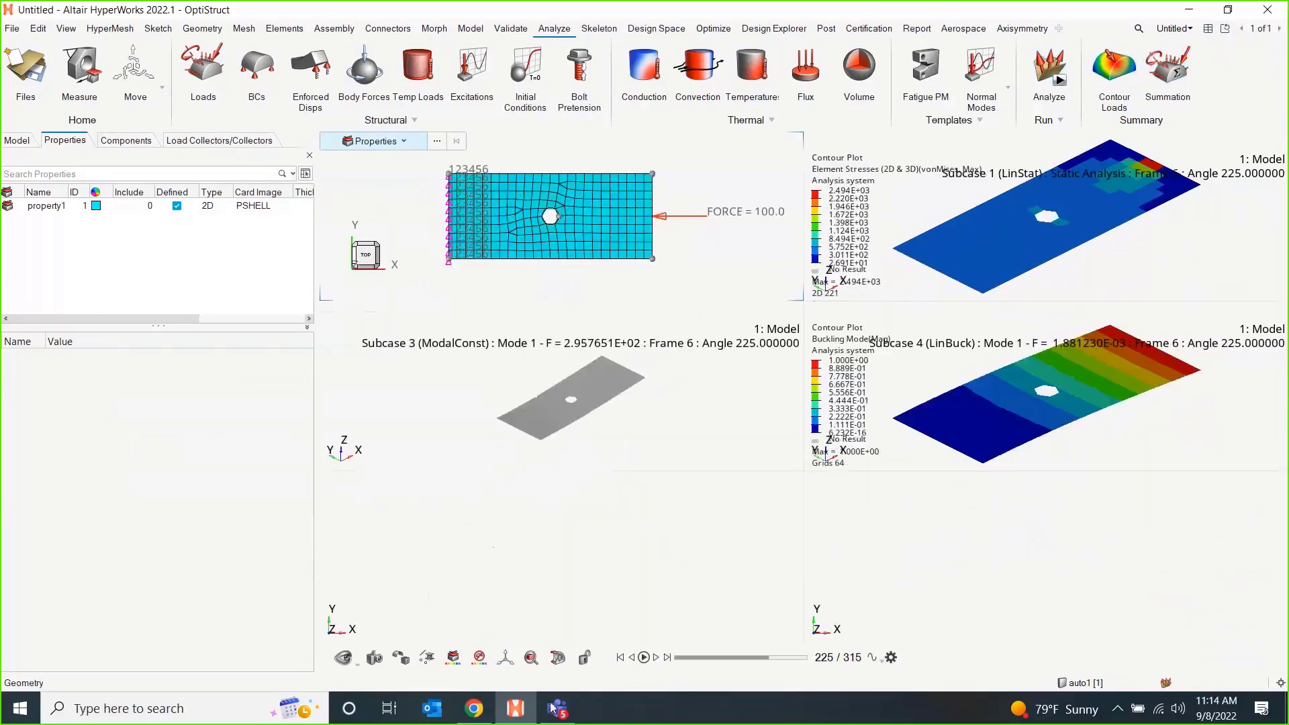
# Load HM127.h3d as both model and results into the empty window below the Subcase 3 modal result.
pyautogui.click(564, 563)
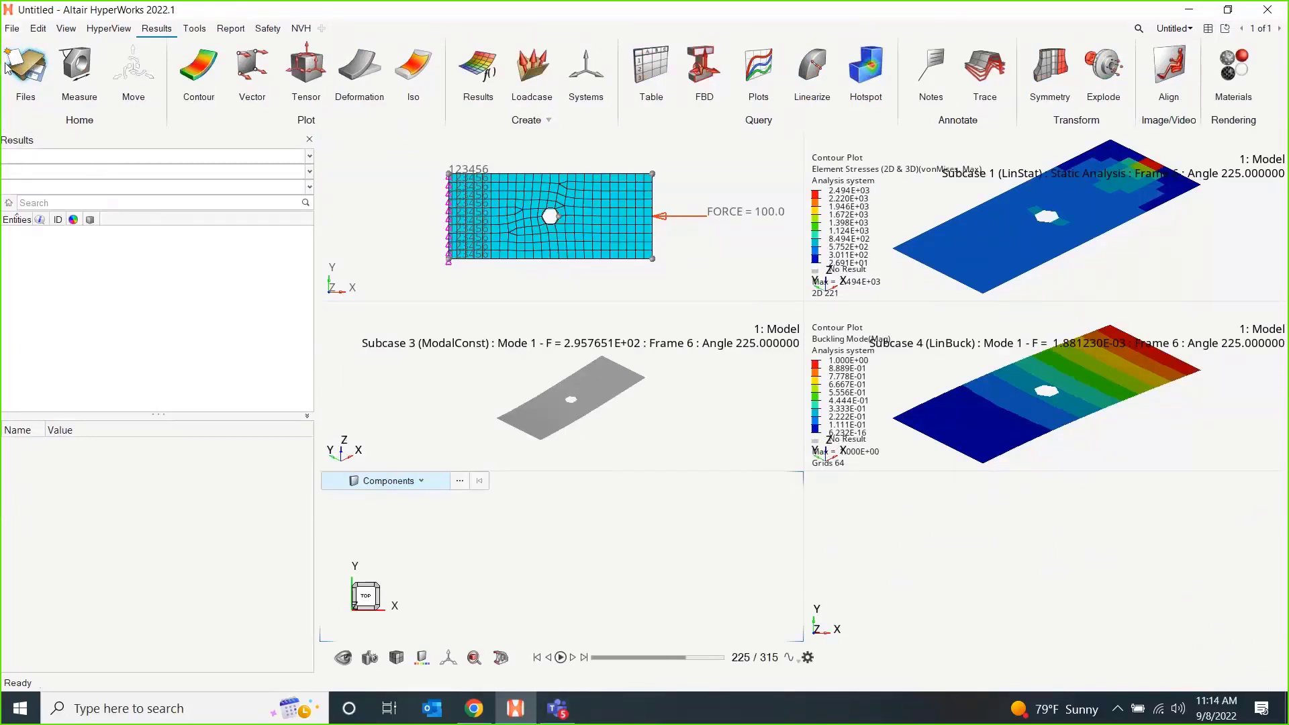
pyautogui.click(35, 61)
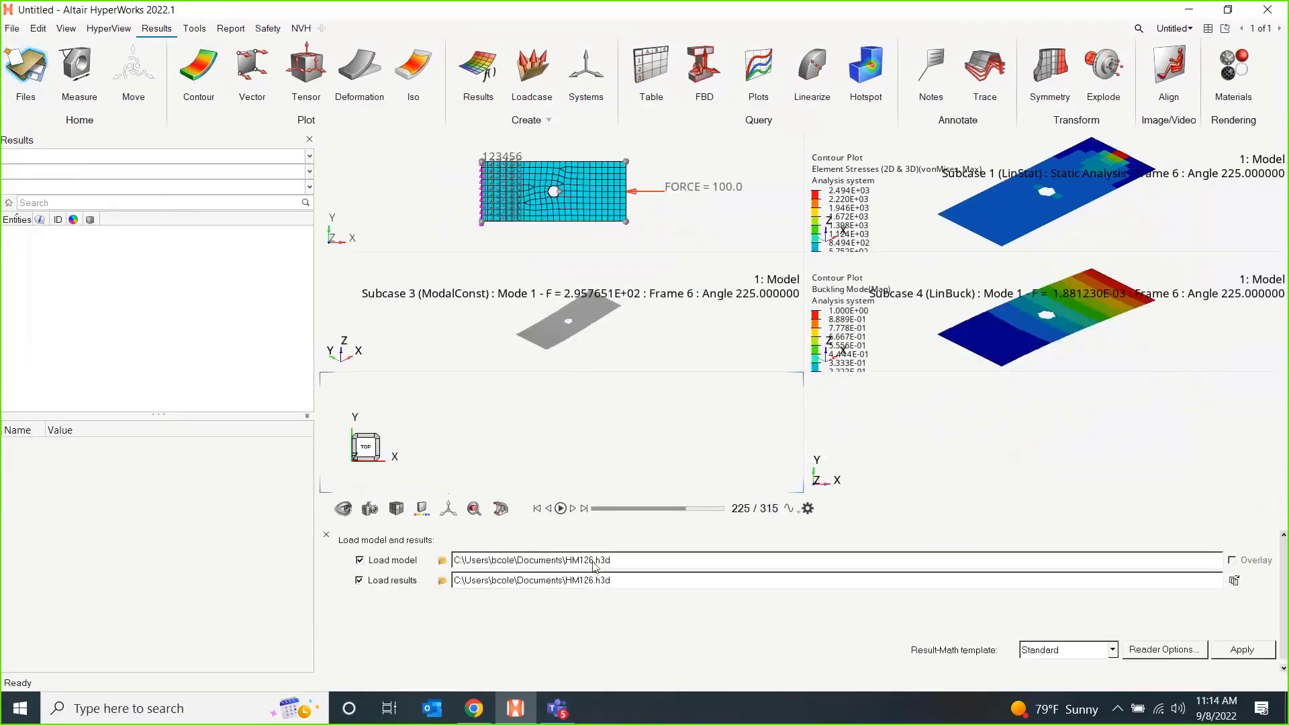
pyautogui.press('Delete')
pyautogui.write('7')
pyautogui.click(589, 580)
pyautogui.press('Delete')
pyautogui.write('7')
pyautogui.click(1253, 653)
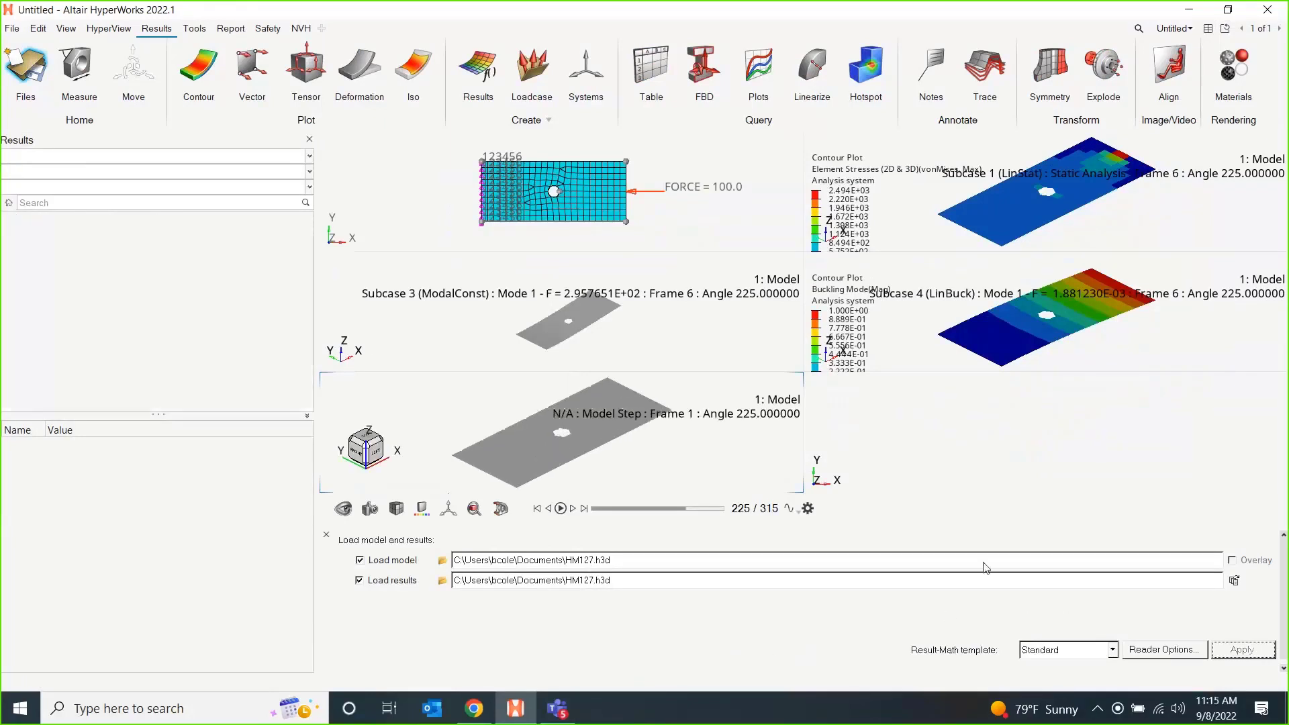
# Show buckling mode 7 of Subcase 4 (LinBuck) for the HM127 results and check the list of modes.
pyautogui.click(190, 173)
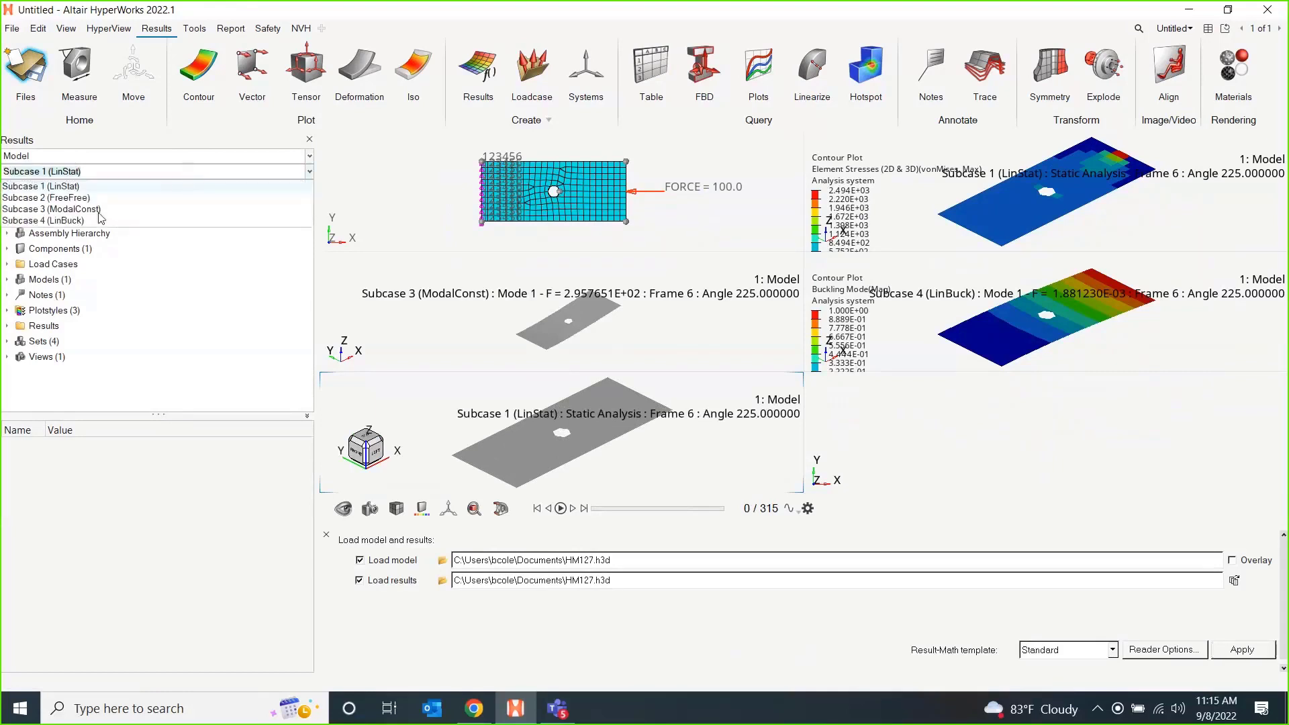
pyautogui.click(98, 220)
pyautogui.click(89, 188)
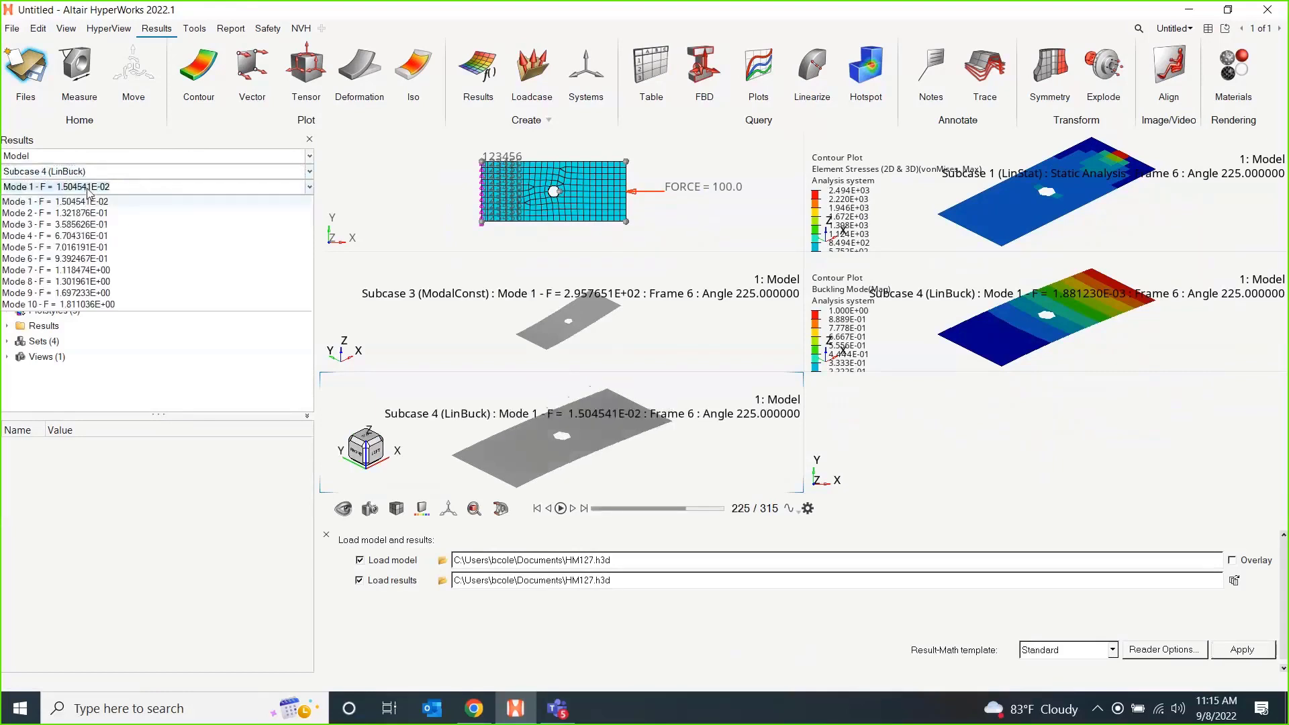
pyautogui.click(78, 271)
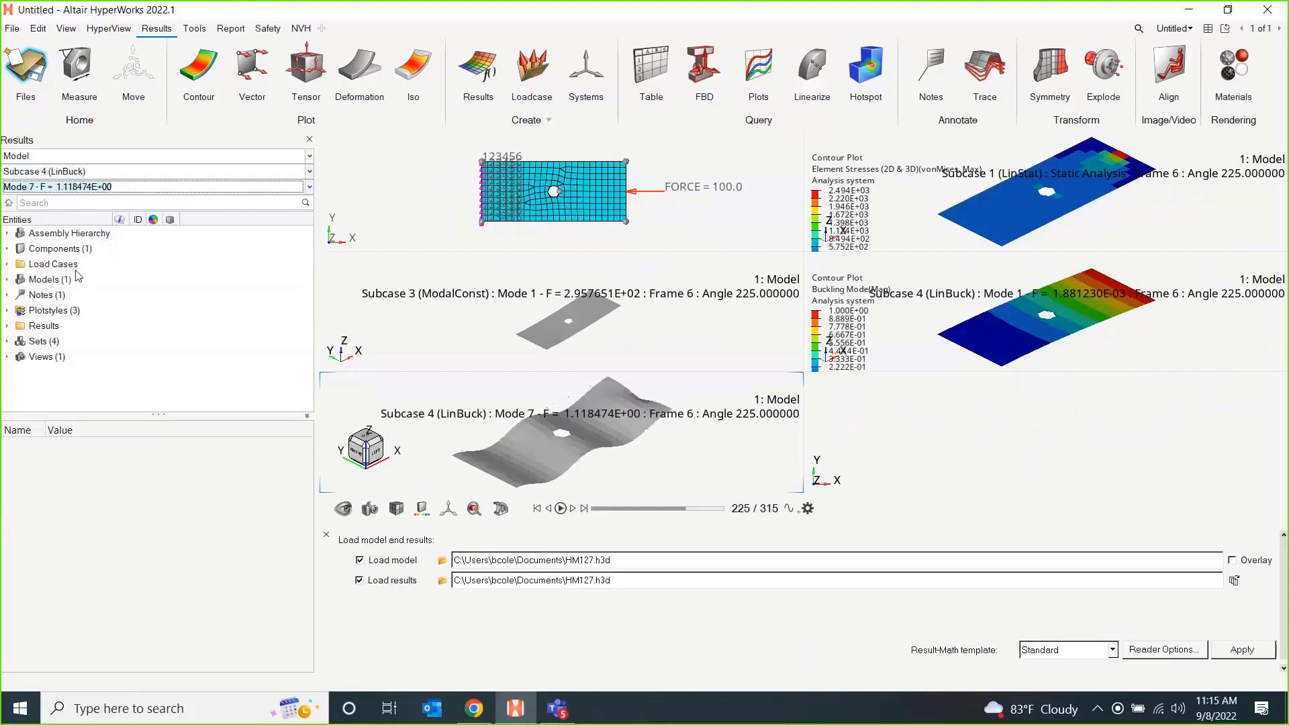
pyautogui.click(159, 188)
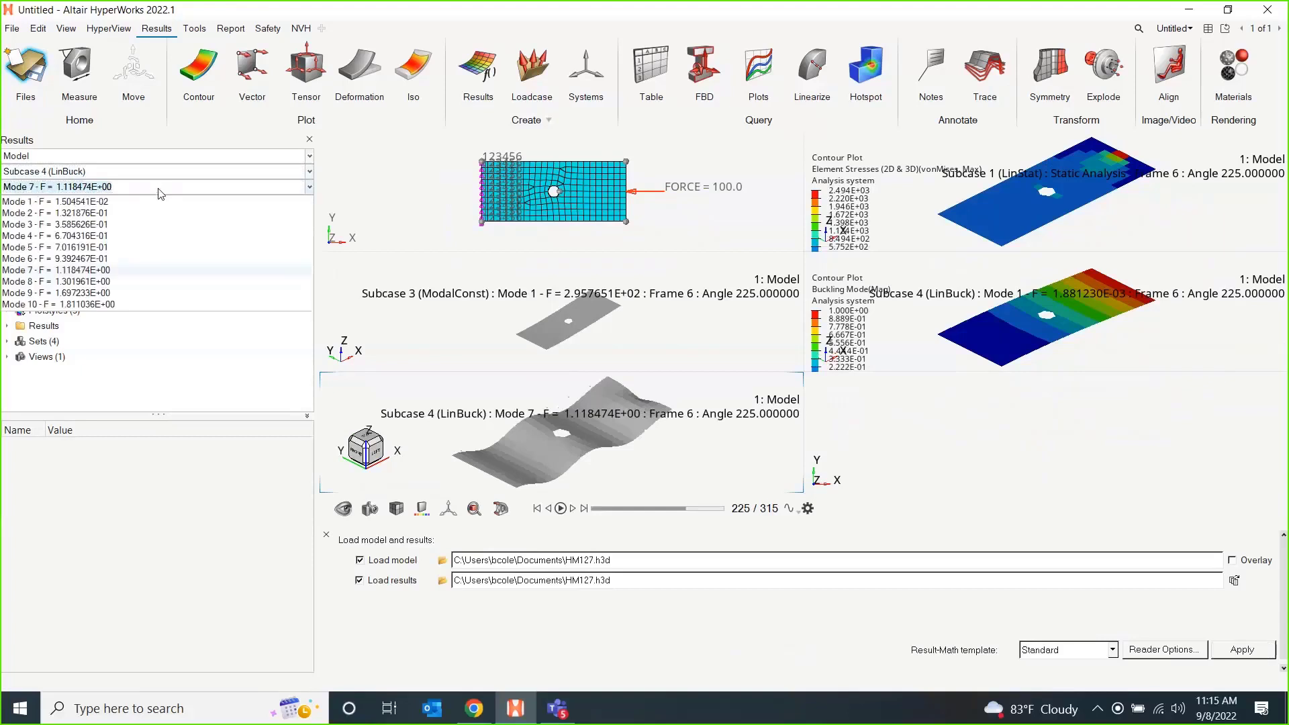
pyautogui.click(83, 271)
# Switch the HM126 buckling contour window to mode 7 for comparison and close the model and results loading options.
pyautogui.click(947, 325)
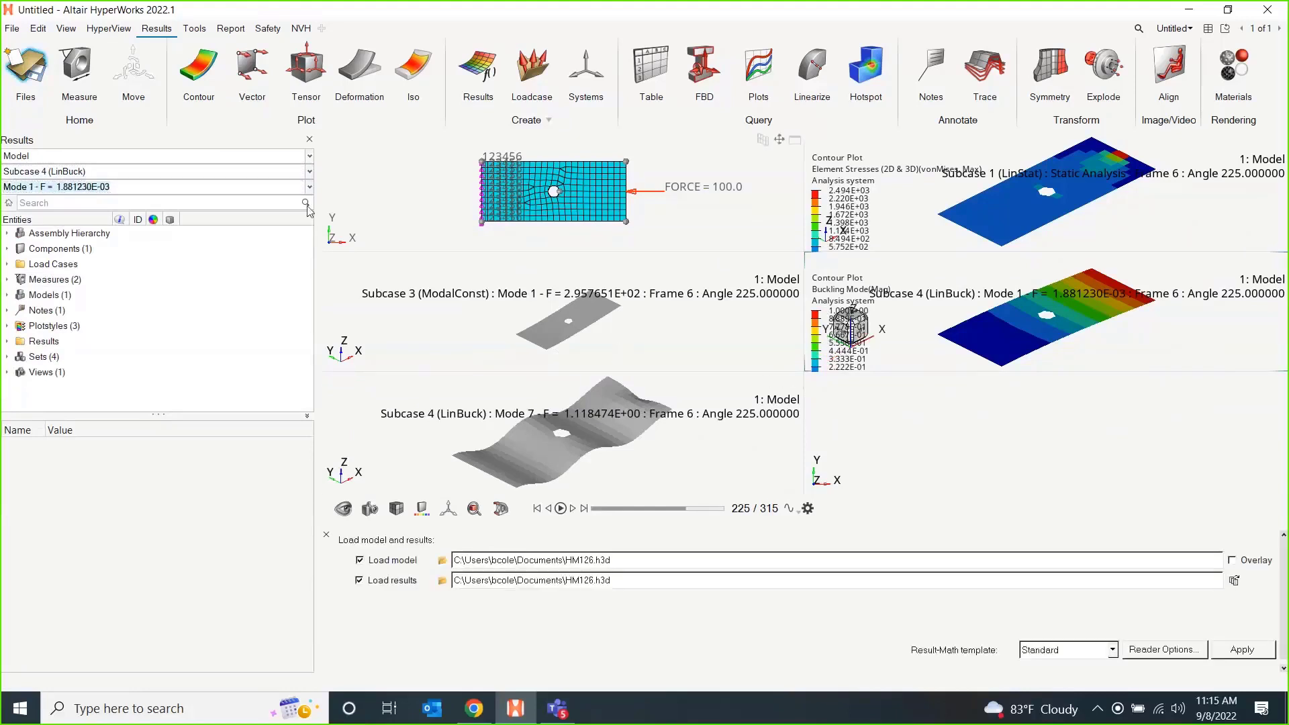
pyautogui.click(112, 188)
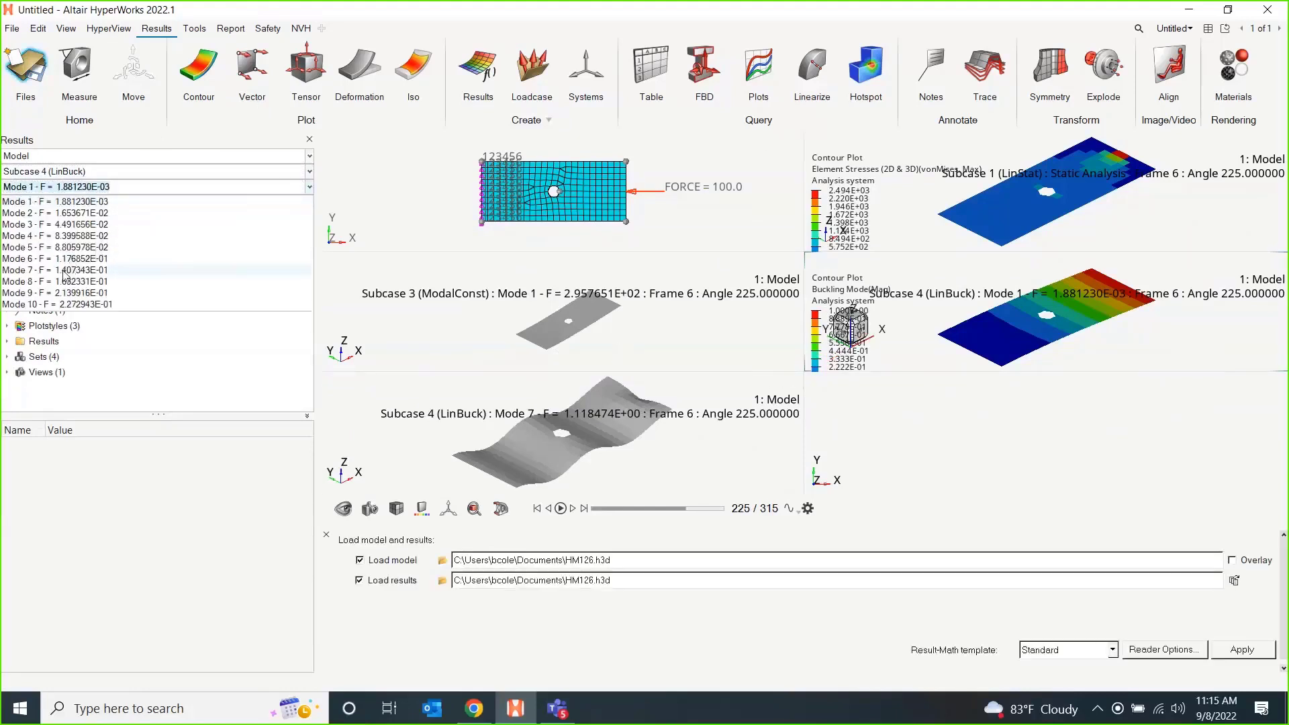
pyautogui.click(83, 270)
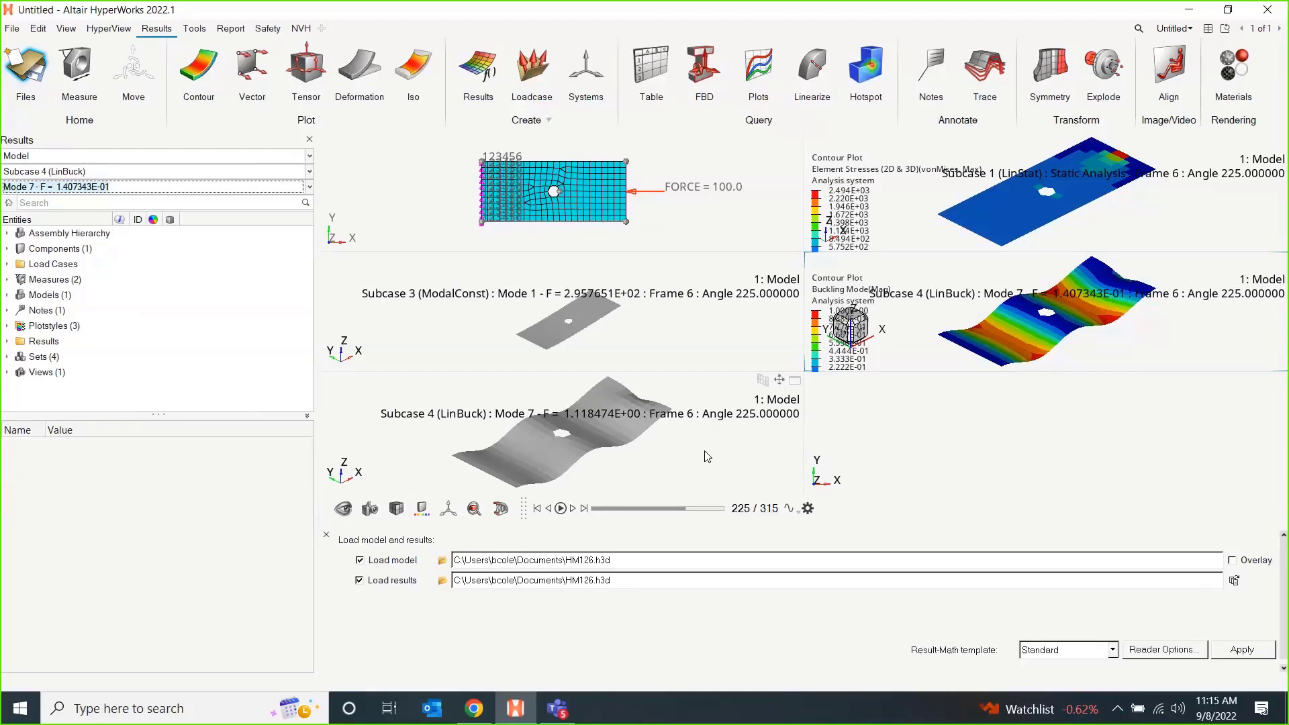
pyautogui.click(326, 535)
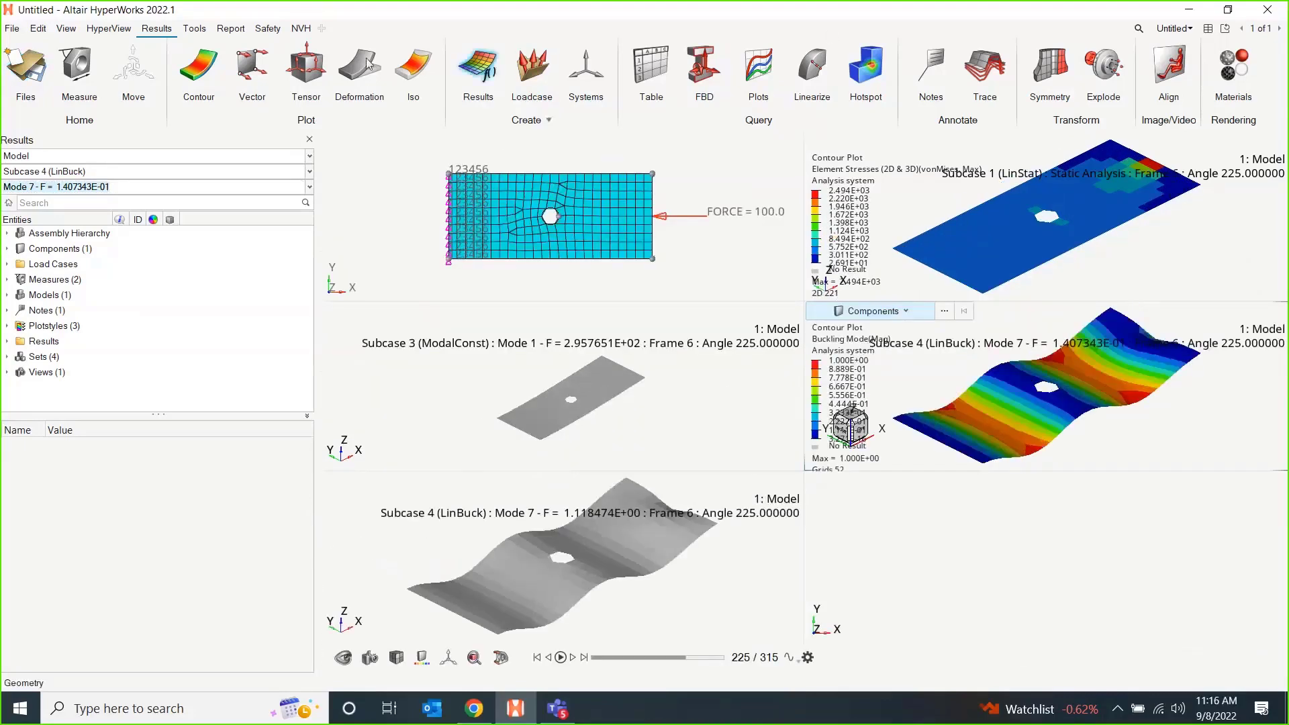